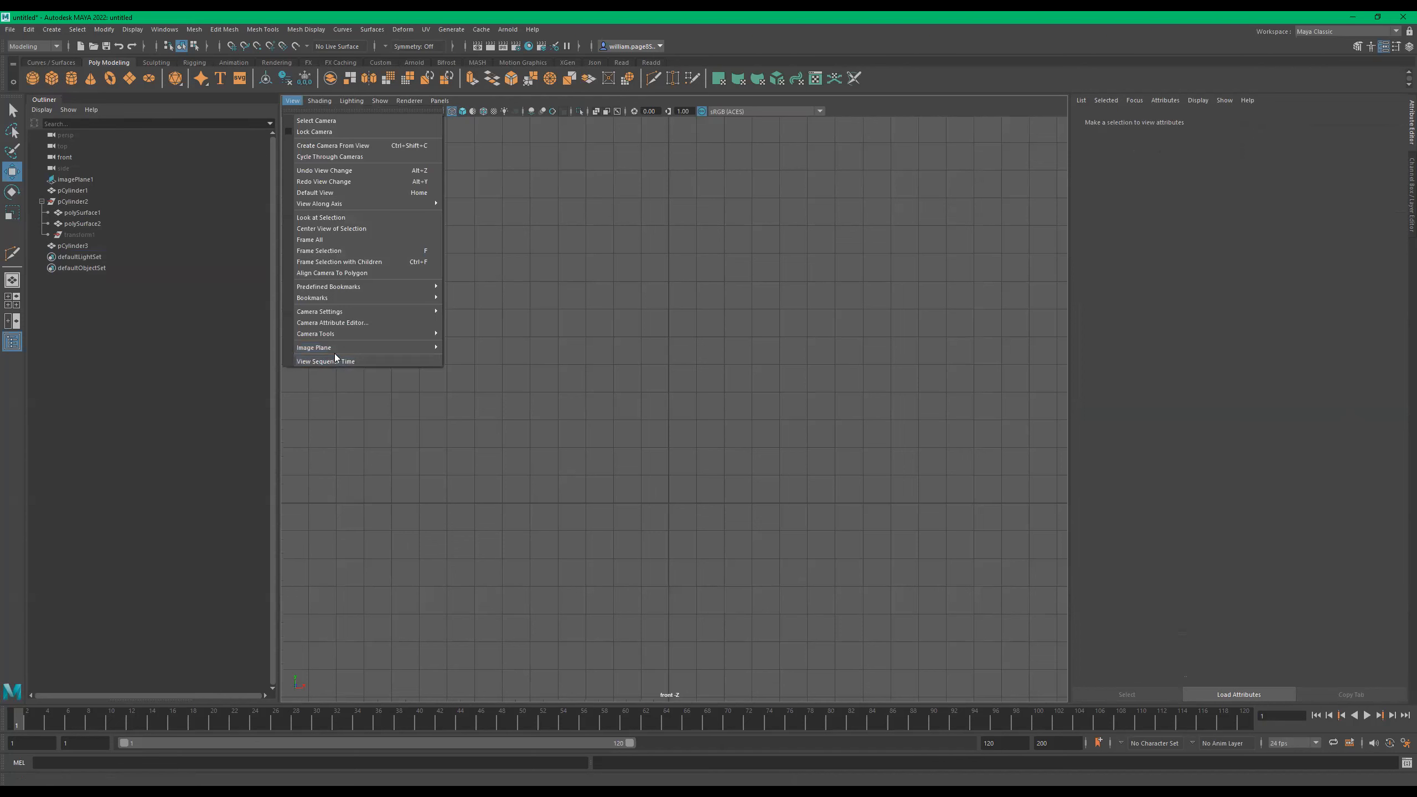
# Import casamigos-mezcal-750ml.jpg as an image plane in the front view and raise it so the bottle's base sits on the ground line.
pyautogui.moveTo(338, 348)
pyautogui.click(489, 345)
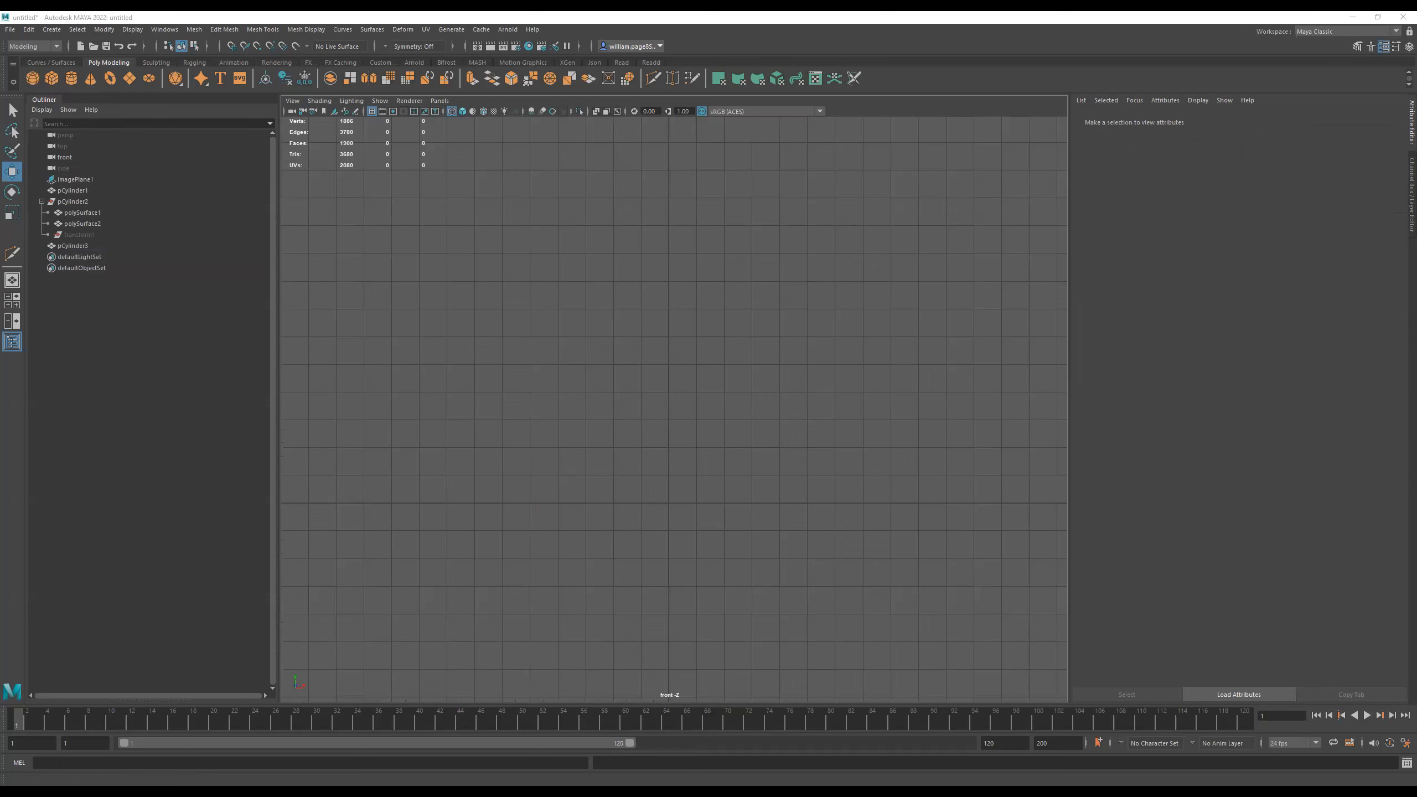
pyautogui.moveTo(669, 460); pyautogui.dragTo(672, 321)
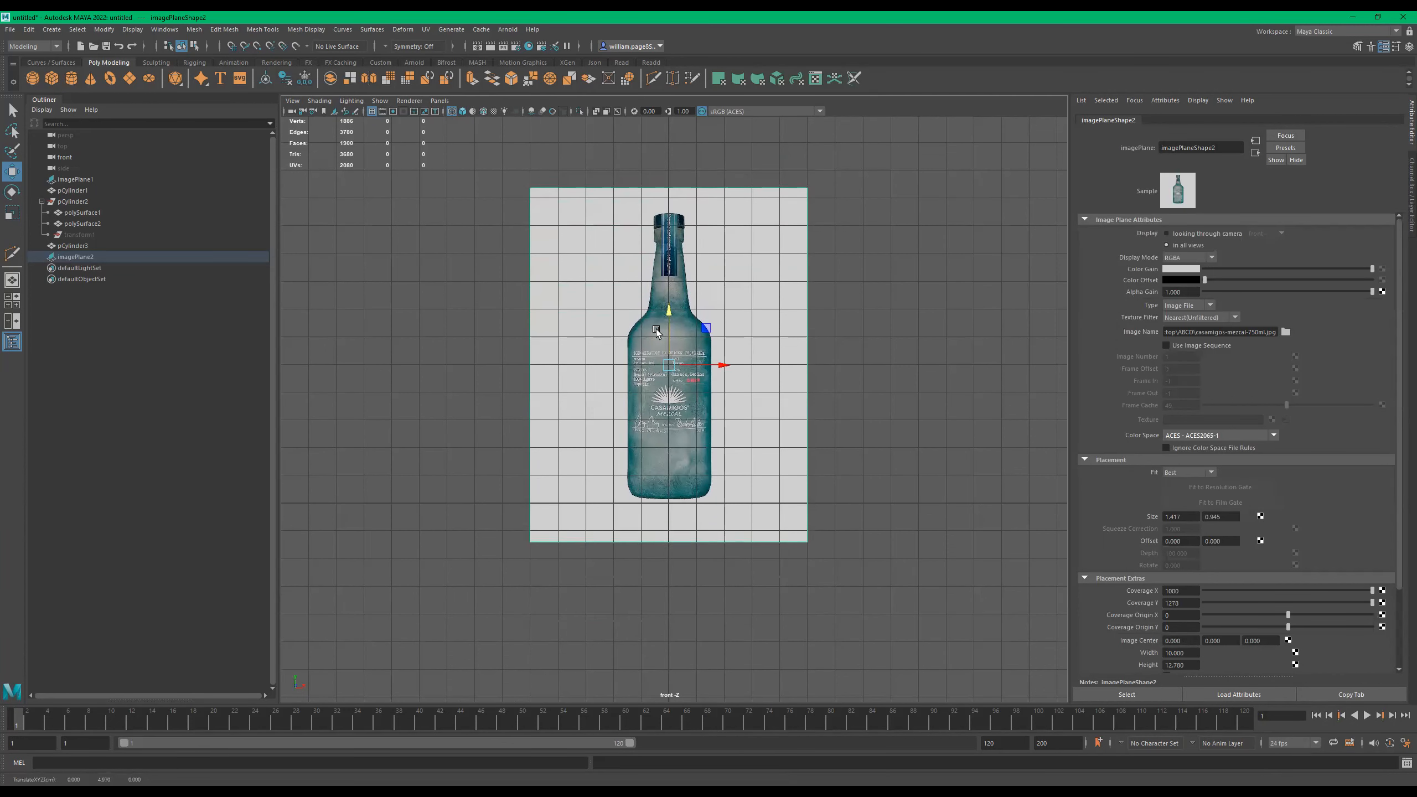
pyautogui.moveTo(668, 316); pyautogui.dragTo(668, 321)
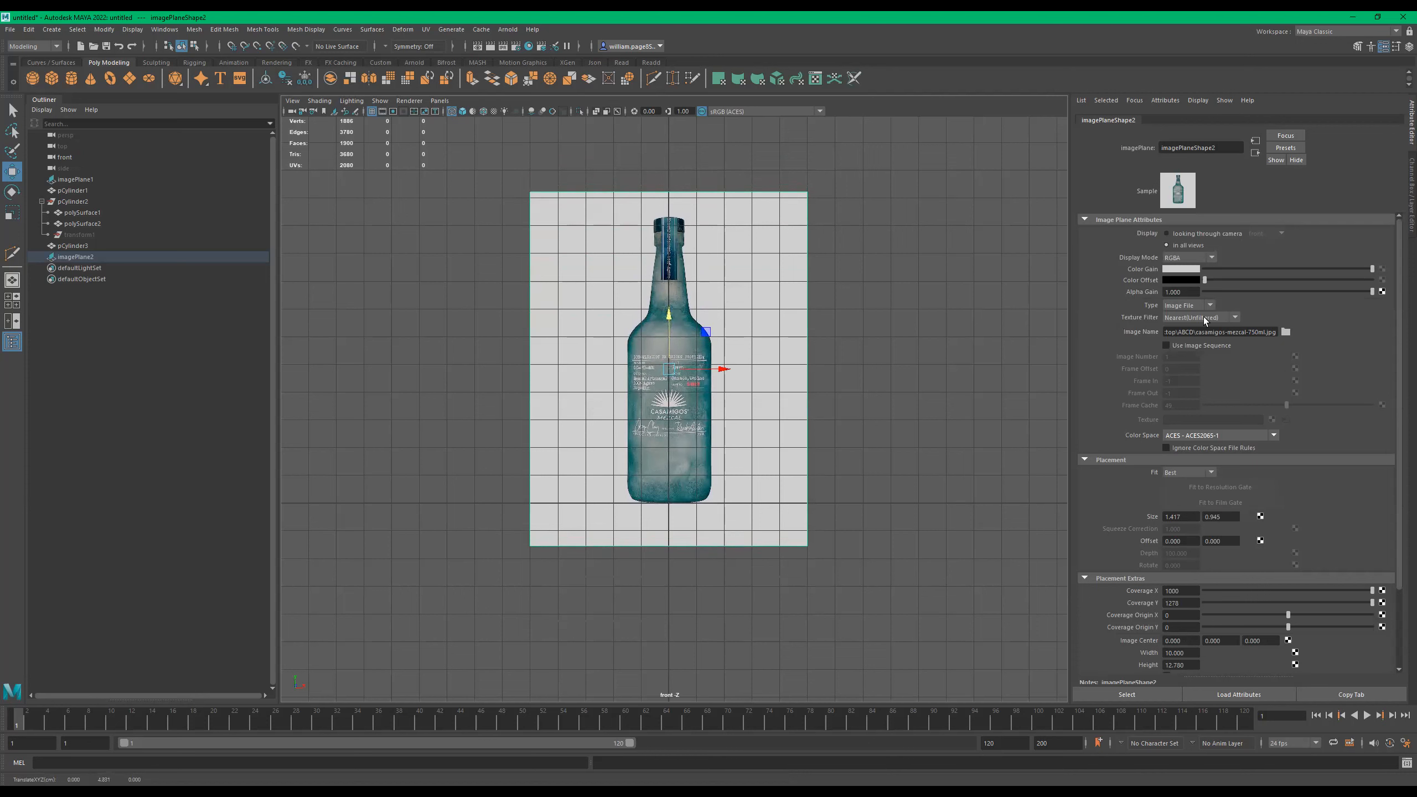
# Fade the bottle reference by setting the image plane's Alpha Gain to 0.200 and lowering its Color Gain.
pyautogui.moveTo(1294, 292); pyautogui.dragTo(1239, 294)
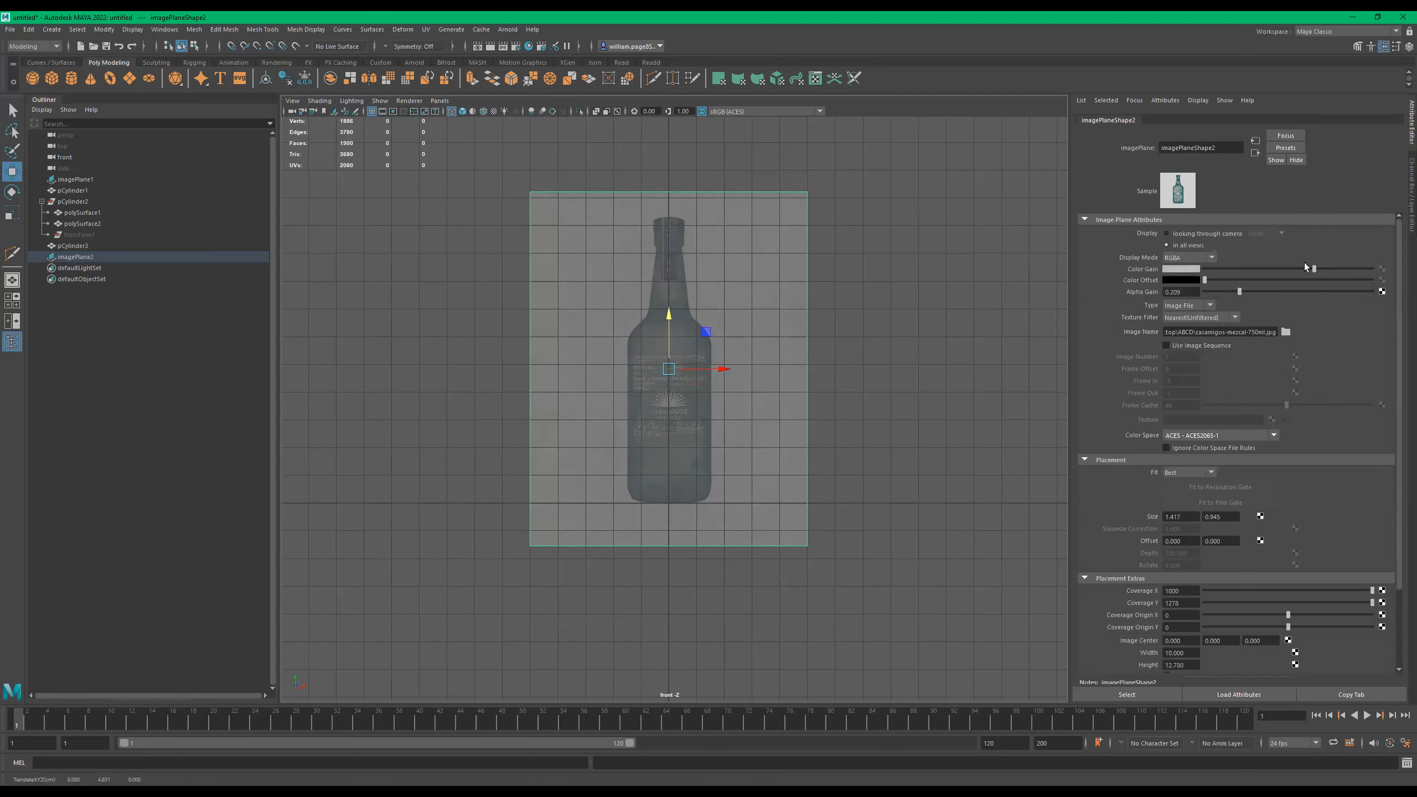
pyautogui.moveTo(1306, 266)
pyautogui.mouseDown()
pyautogui.moveTo(1284, 266)
pyautogui.moveTo(1316, 266)
pyautogui.mouseUp()
pyautogui.scroll(5, 632, 370)
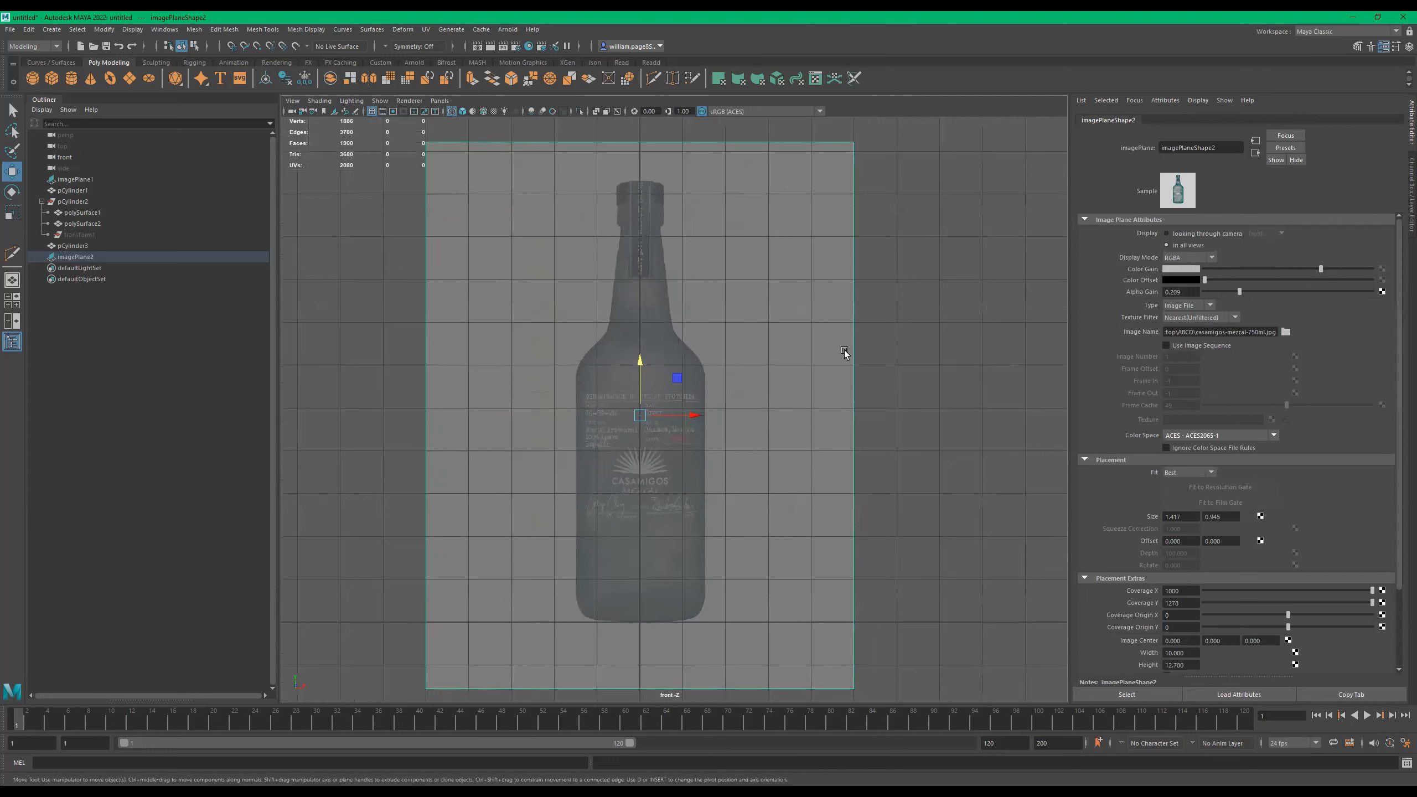
# Move the bottle image plane back behind the grid in the perspective view.
pyautogui.press('space')
pyautogui.press('space')
pyautogui.keyDown('alt'); pyautogui.moveTo(930, 395); pyautogui.dragTo(781, 360); pyautogui.keyUp('alt')
pyautogui.keyDown('alt'); pyautogui.moveTo(781, 360); pyautogui.dragTo(829, 468, button='right'); pyautogui.keyUp('alt')
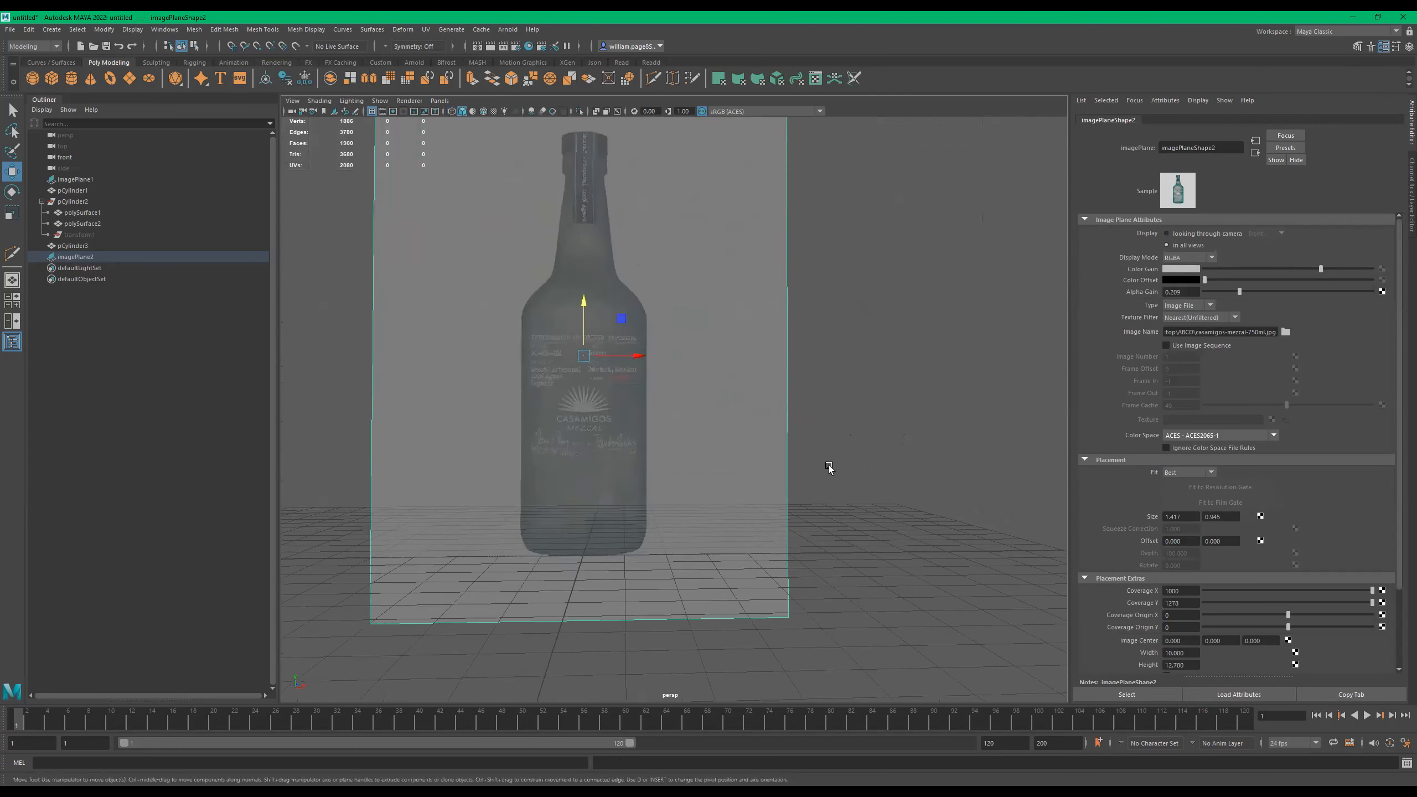
pyautogui.keyDown('alt'); pyautogui.moveTo(829, 468); pyautogui.dragTo(820, 475); pyautogui.keyUp('alt')
pyautogui.keyDown('alt'); pyautogui.moveTo(819, 474); pyautogui.dragTo(740, 459, button='right'); pyautogui.keyUp('alt')
pyautogui.keyDown('alt'); pyautogui.moveTo(740, 459); pyautogui.dragTo(718, 469, button='middle'); pyautogui.keyUp('alt')
pyautogui.moveTo(643, 395); pyautogui.dragTo(1060, 201)
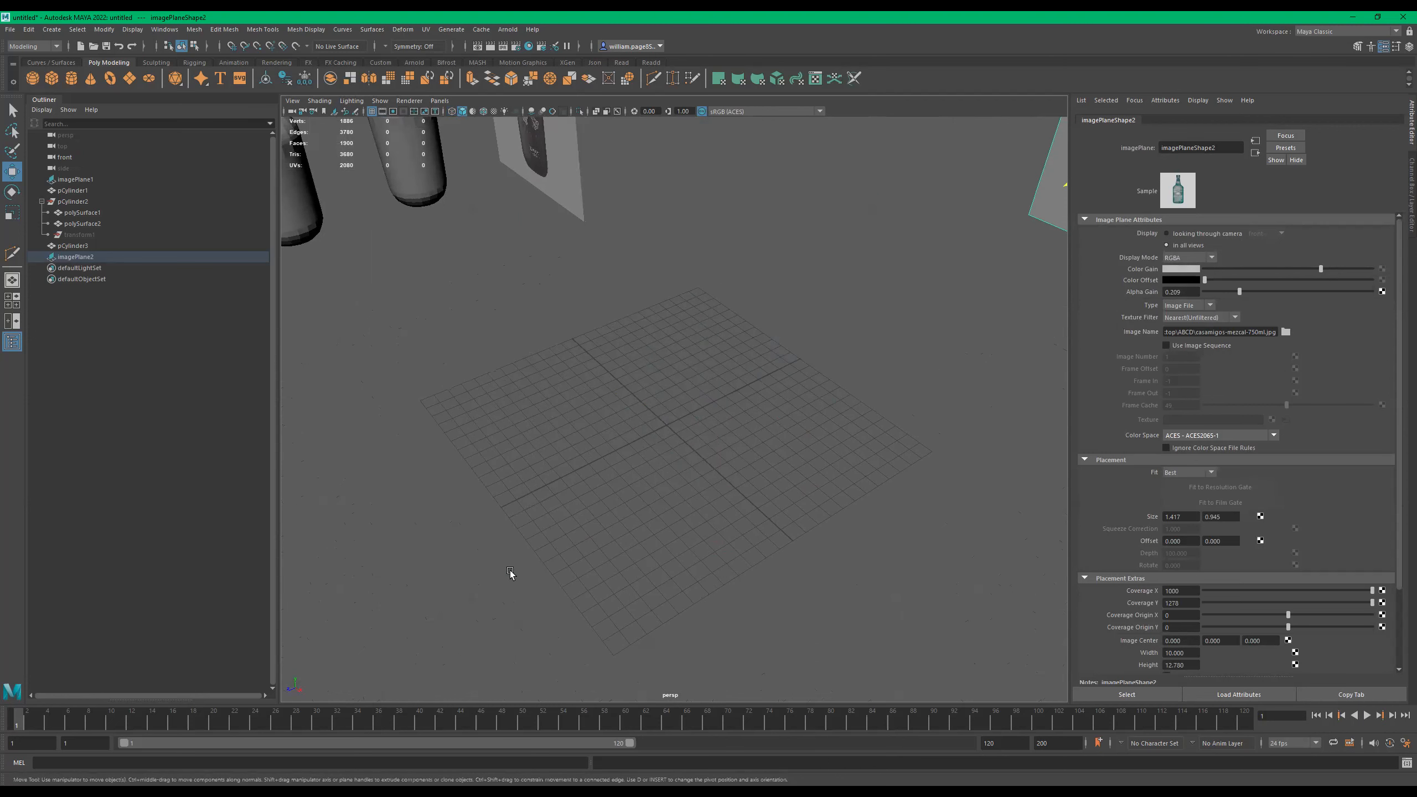
# Deselect the image plane and create a polygon cylinder at the grid's origin.
pyautogui.press('space')
pyautogui.press('f')
pyautogui.moveTo(865, 258); pyautogui.dragTo(835, 272)
pyautogui.scroll(-5, 887, 253)
pyautogui.click(901, 273)
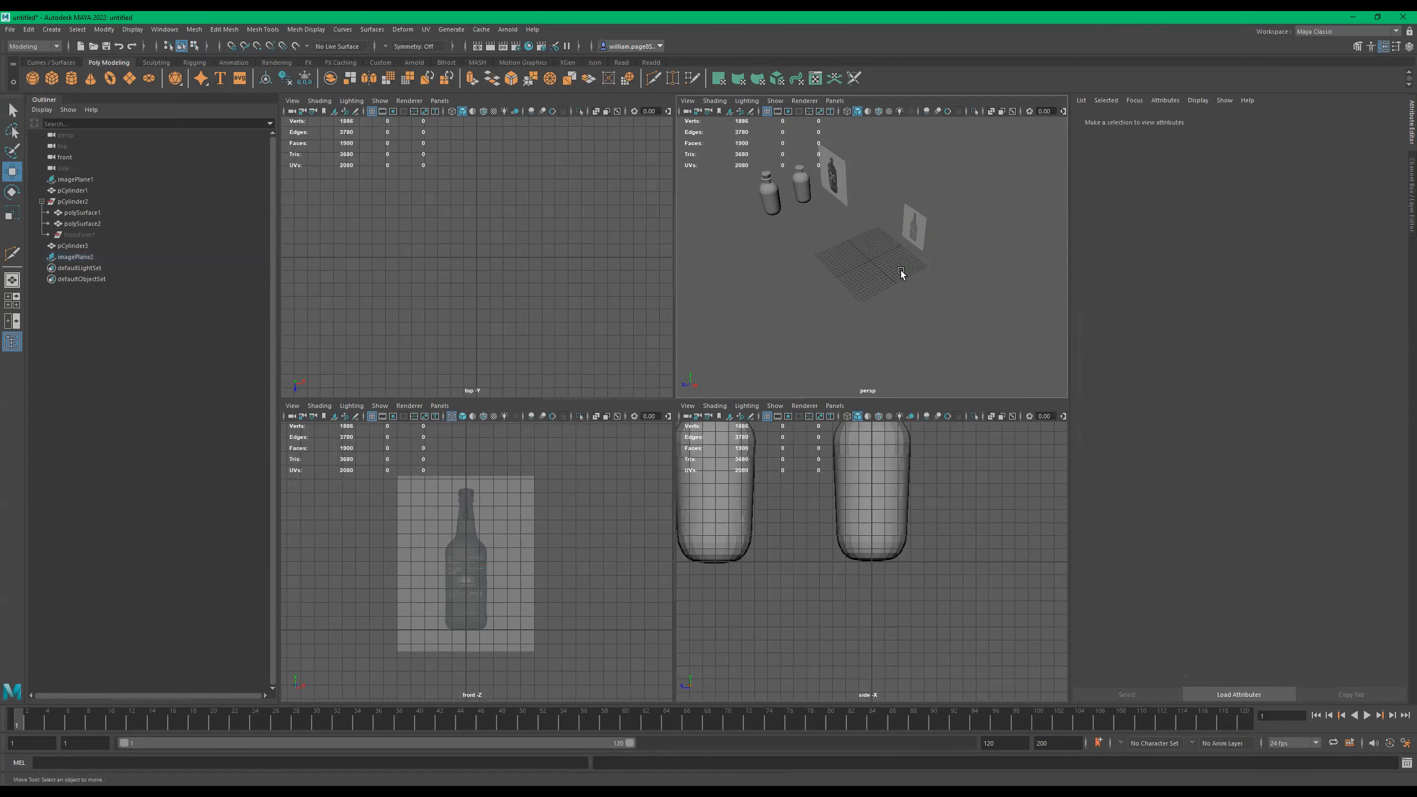
pyautogui.press('space')
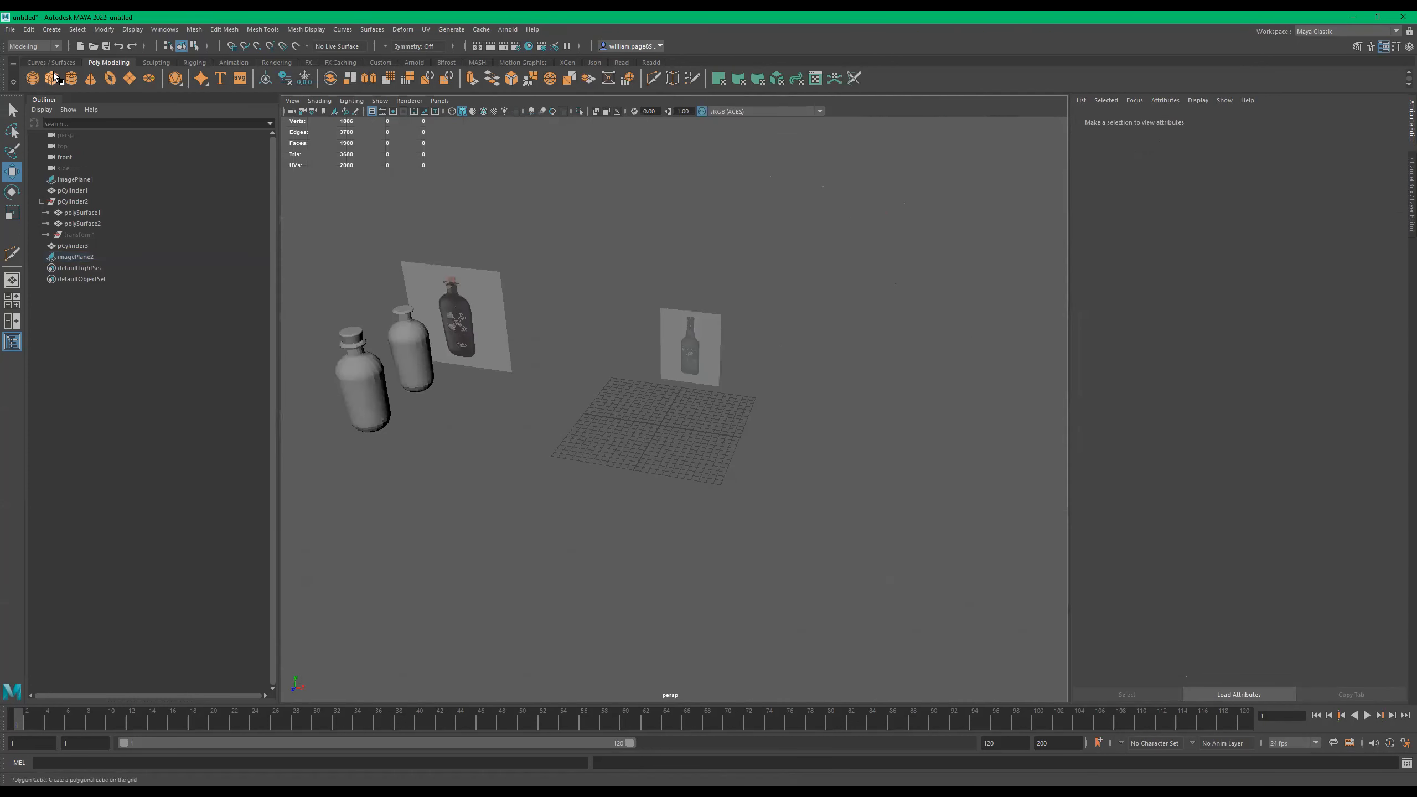
pyautogui.click(71, 78)
pyautogui.scroll(5, 939, 404)
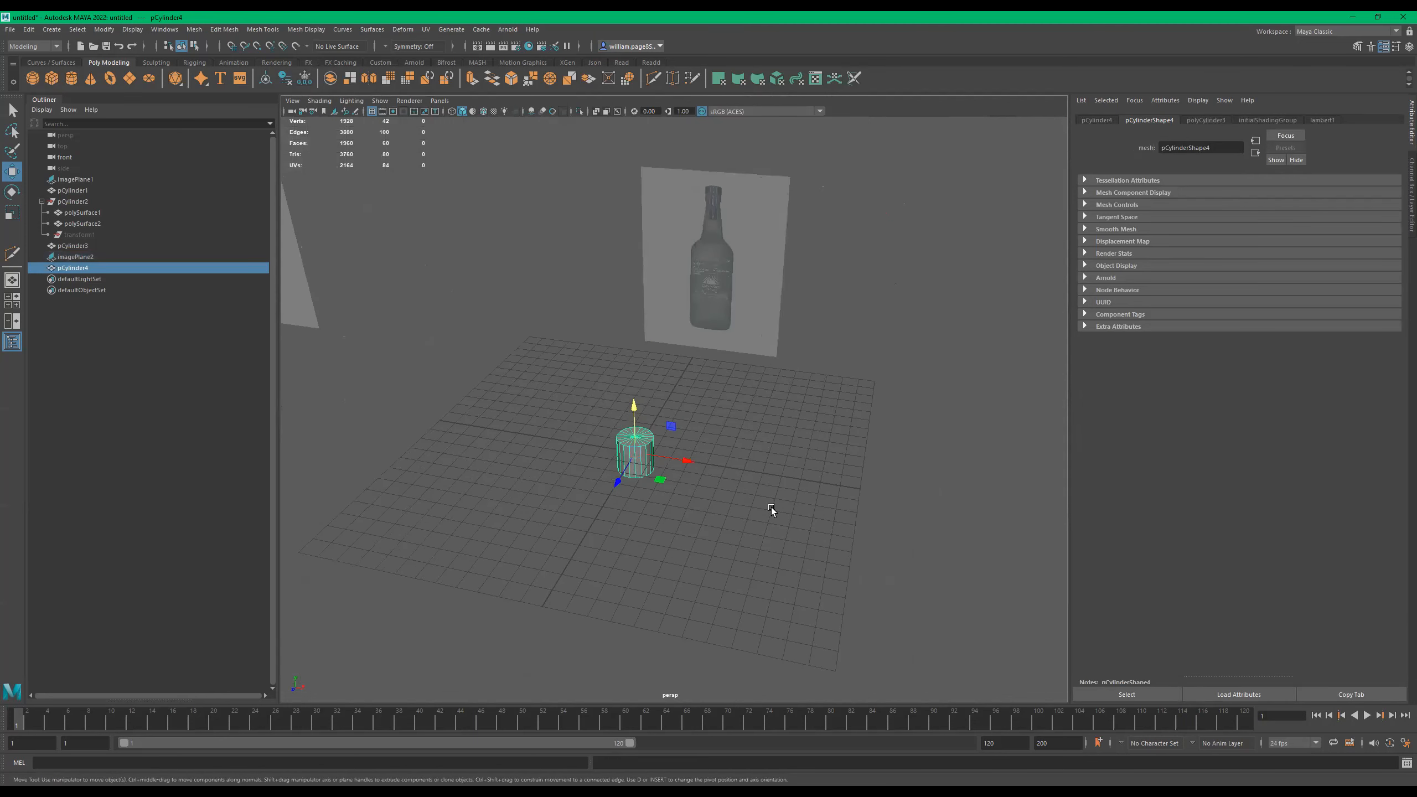
# Raise the cylinder in the front view so it sits over the logo area of the bottle body.
pyautogui.press('space')
pyautogui.press('space')
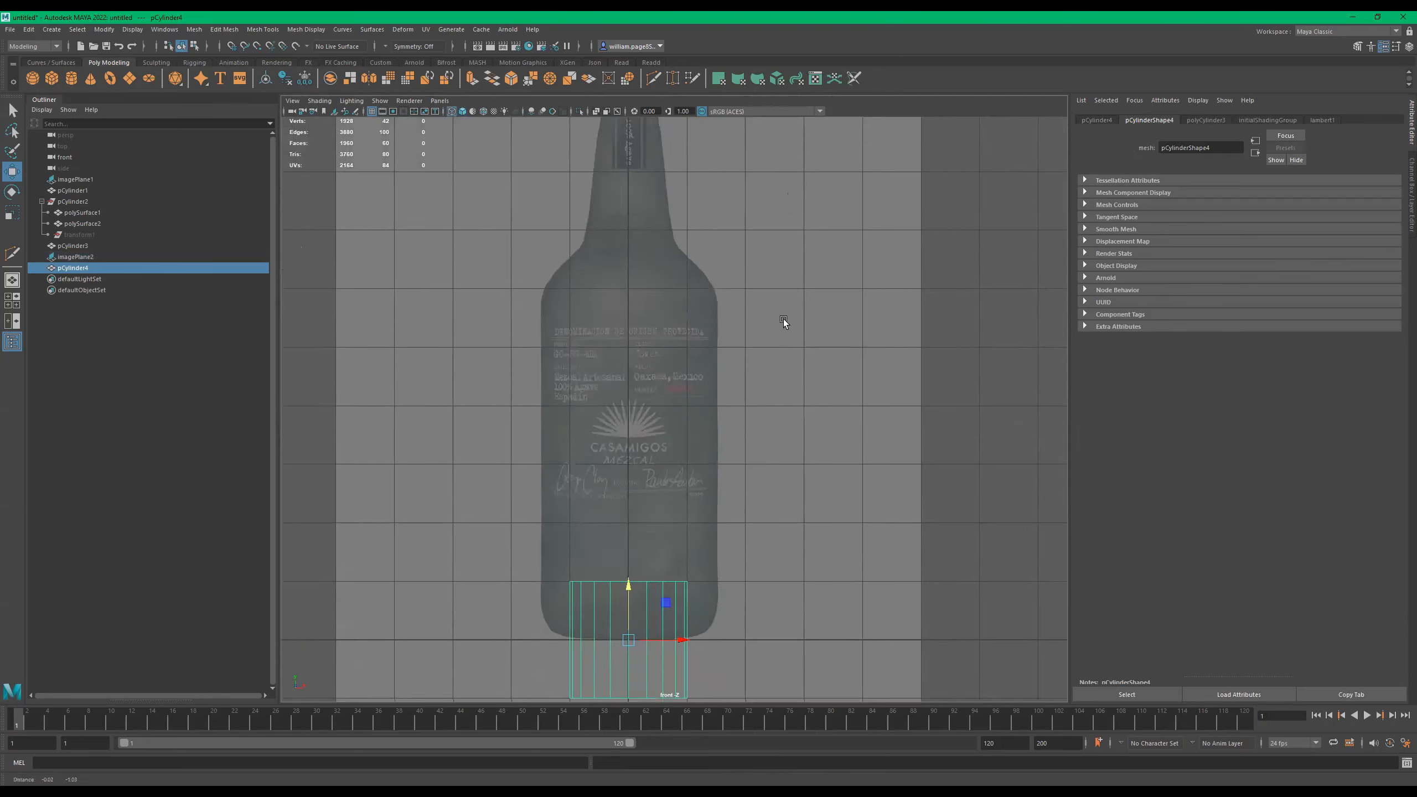
pyautogui.keyDown('alt'); pyautogui.moveTo(783, 319); pyautogui.dragTo(780, 230, button='middle'); pyautogui.keyUp('alt')
pyautogui.moveTo(625, 502); pyautogui.dragTo(649, 330)
pyautogui.keyDown('alt'); pyautogui.moveTo(666, 347); pyautogui.dragTo(747, 418, button='middle'); pyautogui.keyUp('alt')
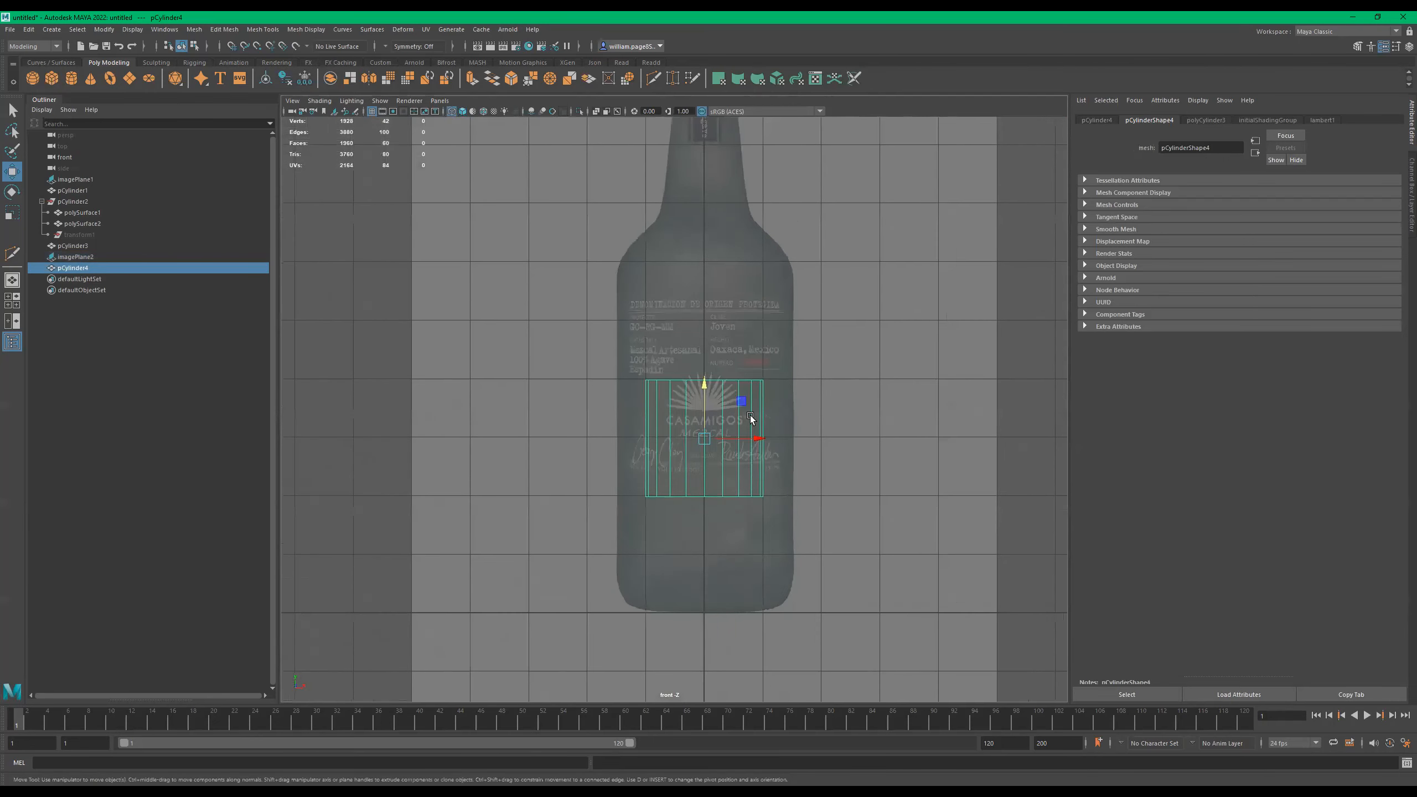
# Scale the cylinder uniformly to about 1.49 so its sides match the width of the bottle body.
pyautogui.keyDown('alt'); pyautogui.moveTo(753, 421); pyautogui.dragTo(883, 424, button='right'); pyautogui.keyUp('alt')
pyautogui.keyDown('alt'); pyautogui.moveTo(855, 486); pyautogui.dragTo(869, 653, button='middle'); pyautogui.keyUp('alt')
pyautogui.keyDown('alt'); pyautogui.moveTo(774, 286); pyautogui.dragTo(731, 317, button='middle'); pyautogui.keyUp('alt')
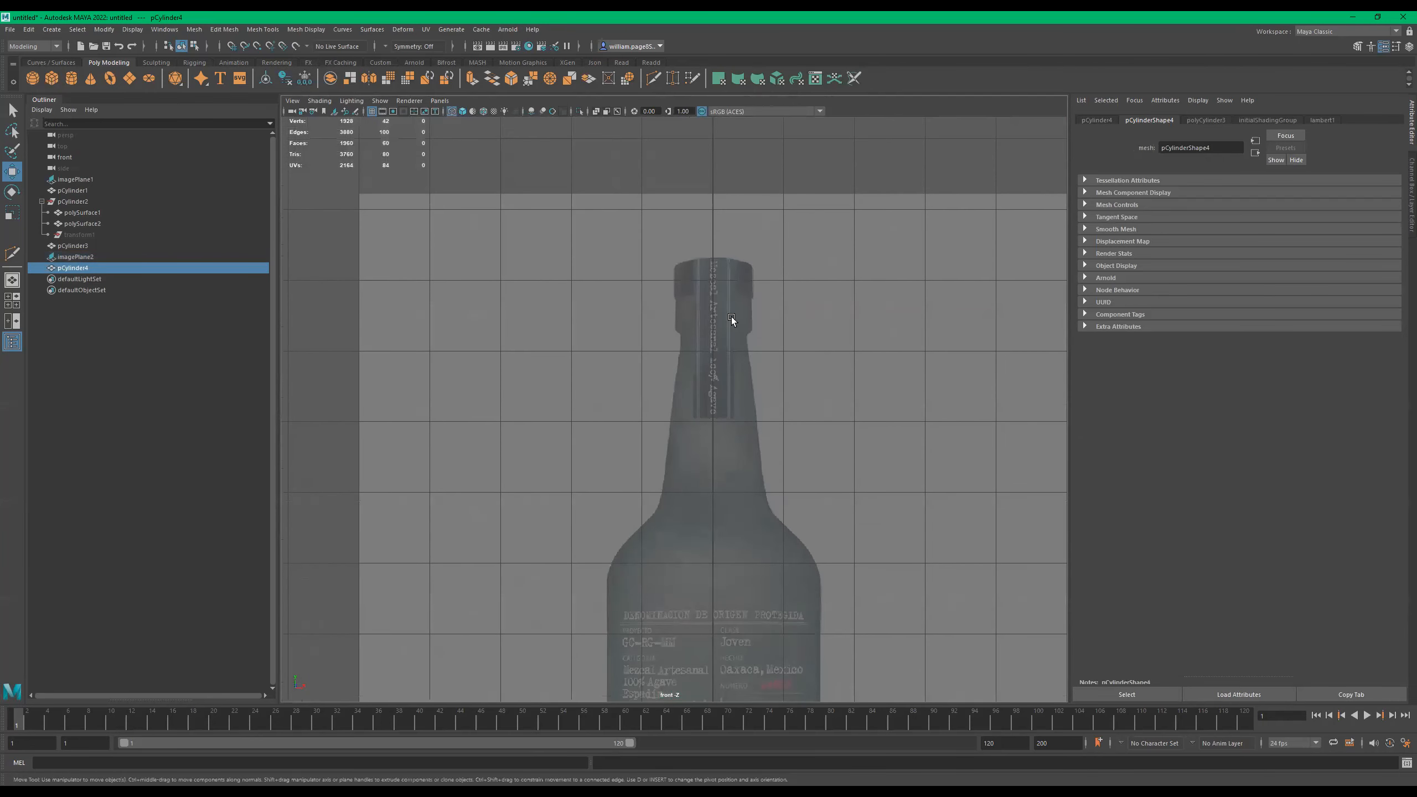
pyautogui.keyDown('alt'); pyautogui.moveTo(854, 506); pyautogui.dragTo(777, 347, button='middle'); pyautogui.keyUp('alt')
pyautogui.press('r')
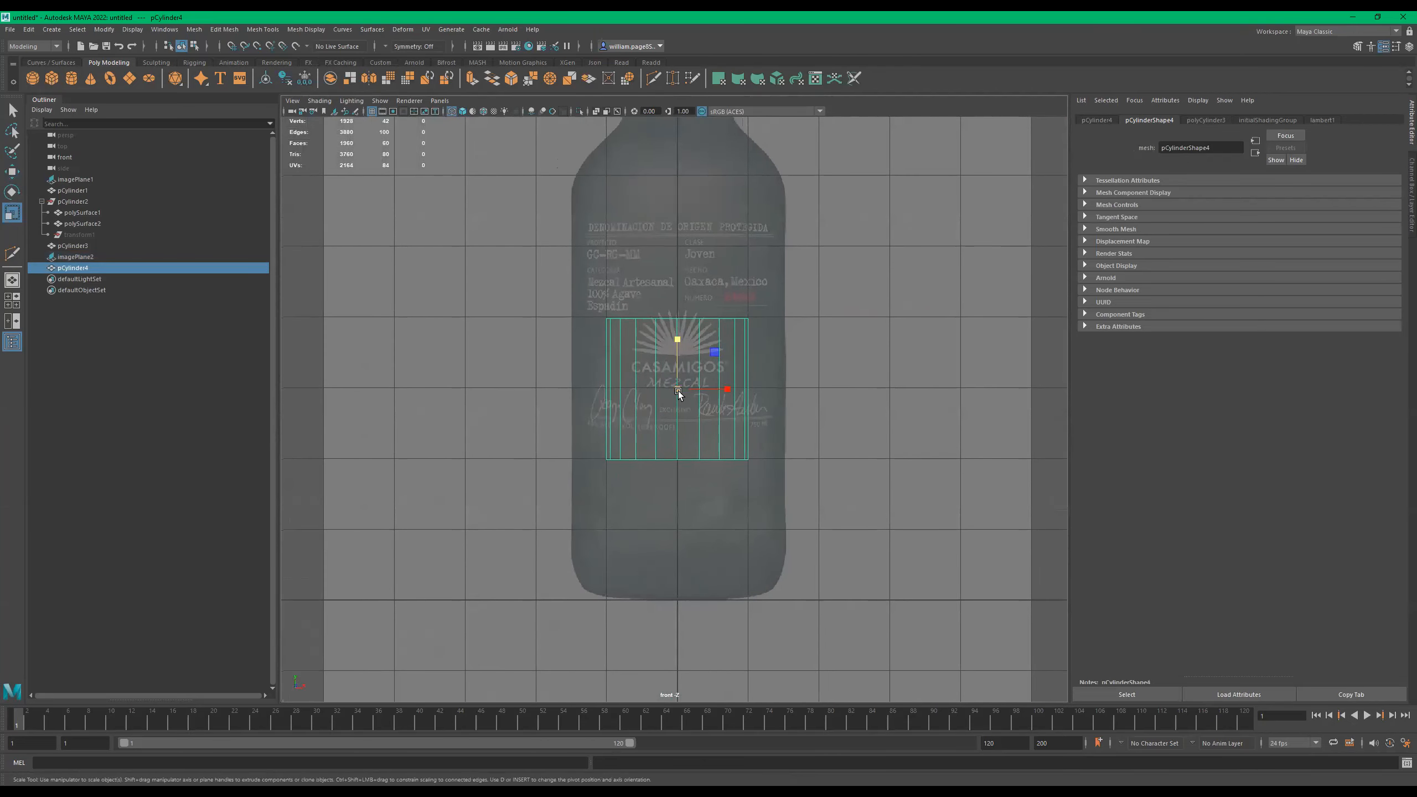
pyautogui.moveTo(677, 390); pyautogui.dragTo(739, 417)
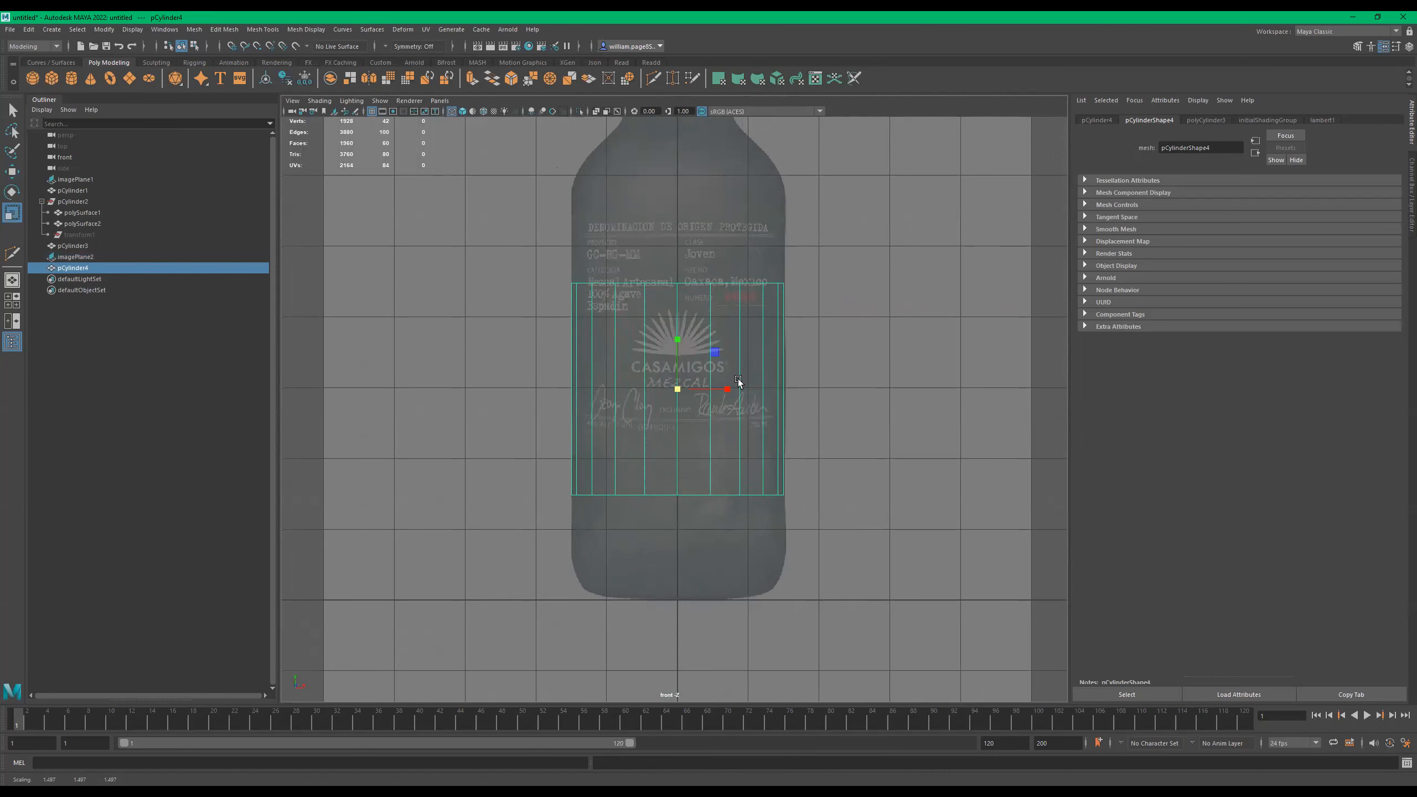
pyautogui.scroll(2, 717, 412)
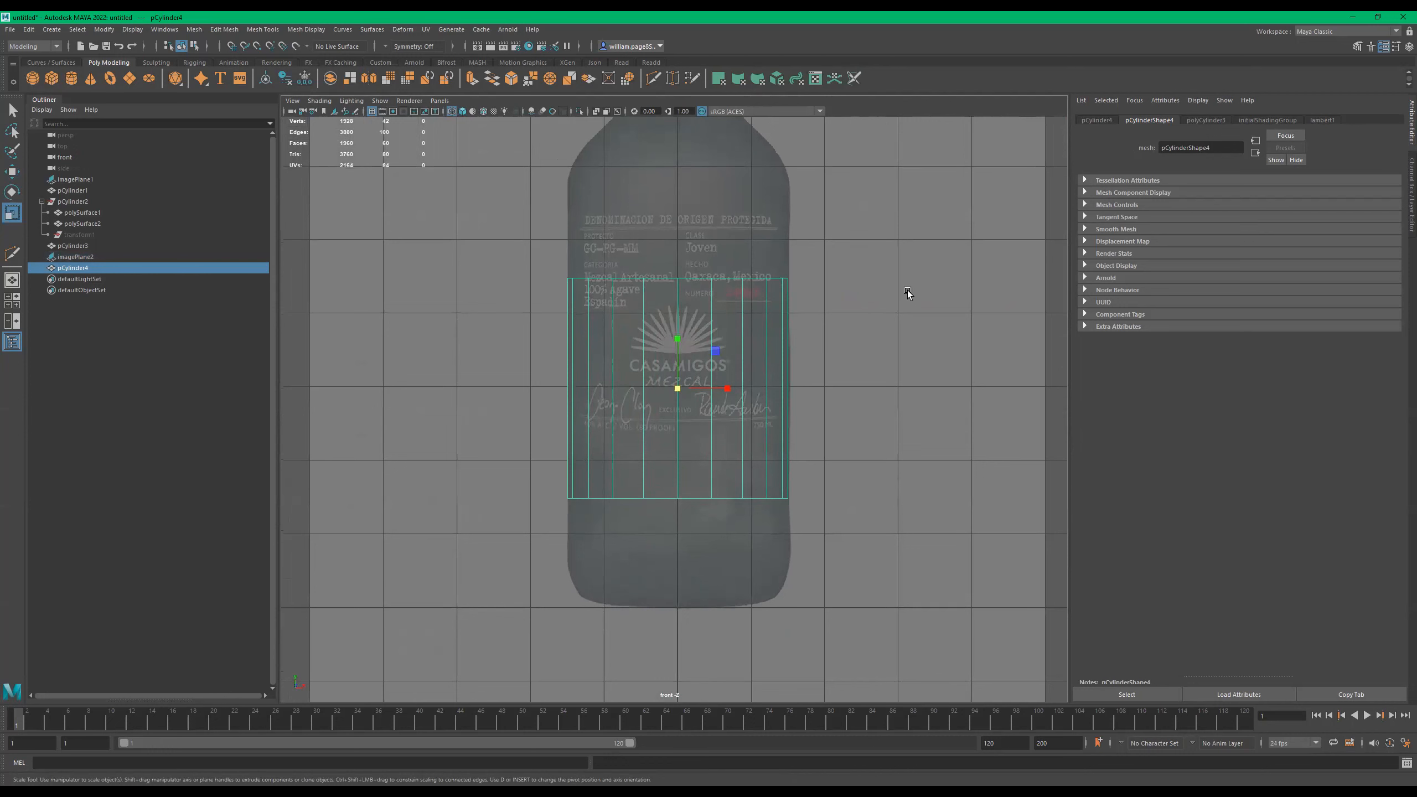
# Switch the cylinder to face component mode with nothing selected.
pyautogui.click(773, 302)
pyautogui.click(779, 277)
pyautogui.moveTo(779, 279); pyautogui.dragTo(784, 329, button='right')
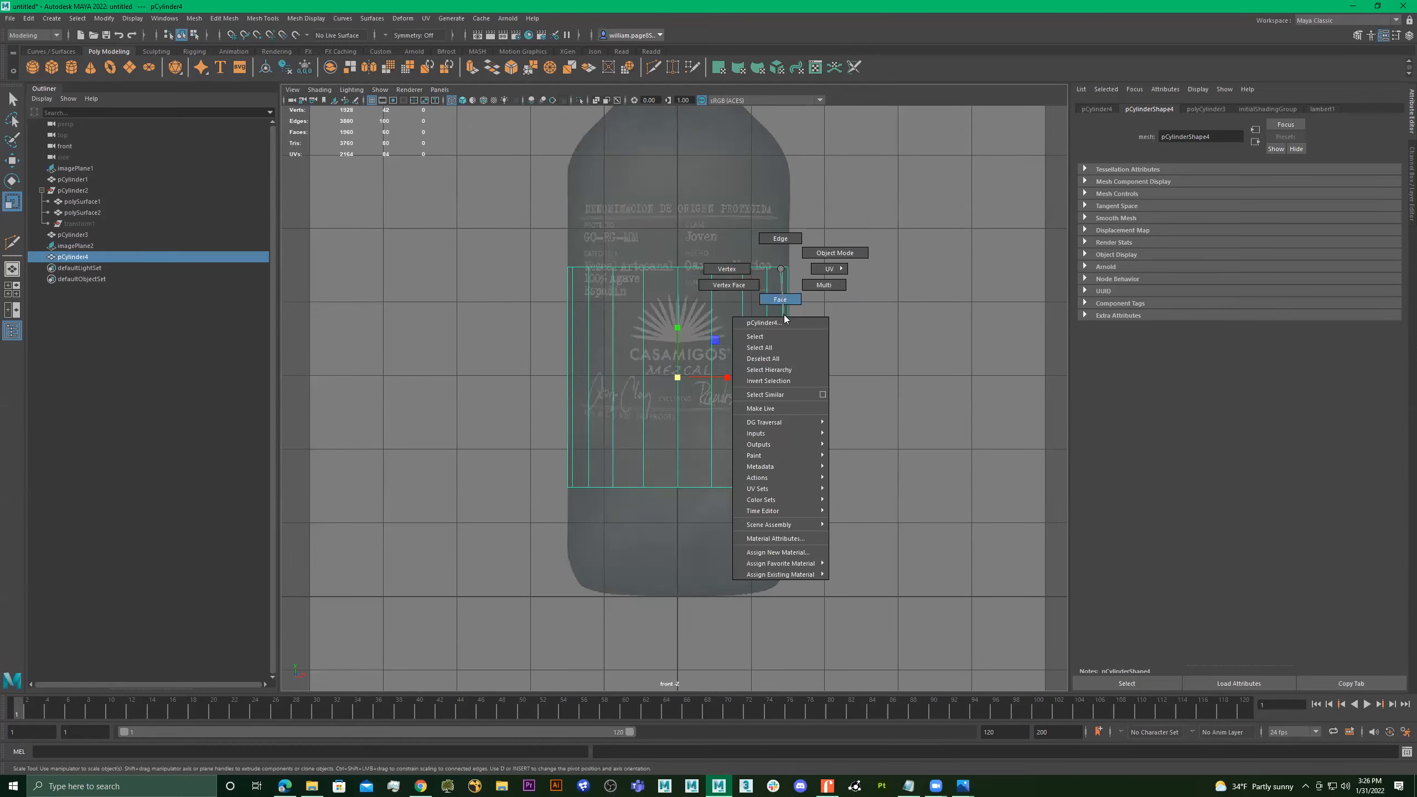
pyautogui.click(901, 438)
# Select only the cylinder's top cap faces, excluding the side and bottom faces.
pyautogui.keyDown('alt'); pyautogui.moveTo(882, 354); pyautogui.dragTo(888, 498, button='middle'); pyautogui.keyUp('alt')
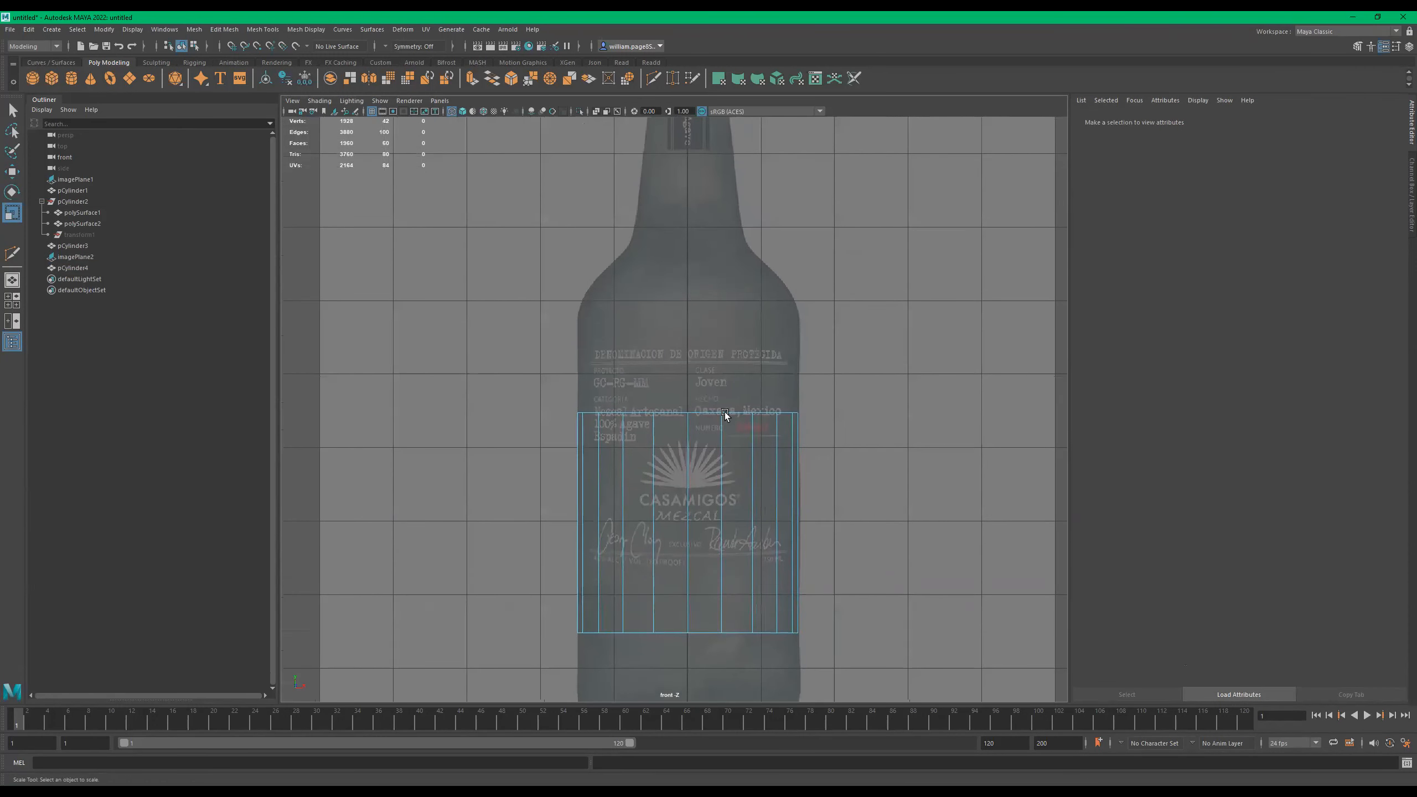
pyautogui.scroll(2, 724, 411)
pyautogui.moveTo(926, 368); pyautogui.dragTo(472, 441)
pyautogui.scroll(-3, 864, 436)
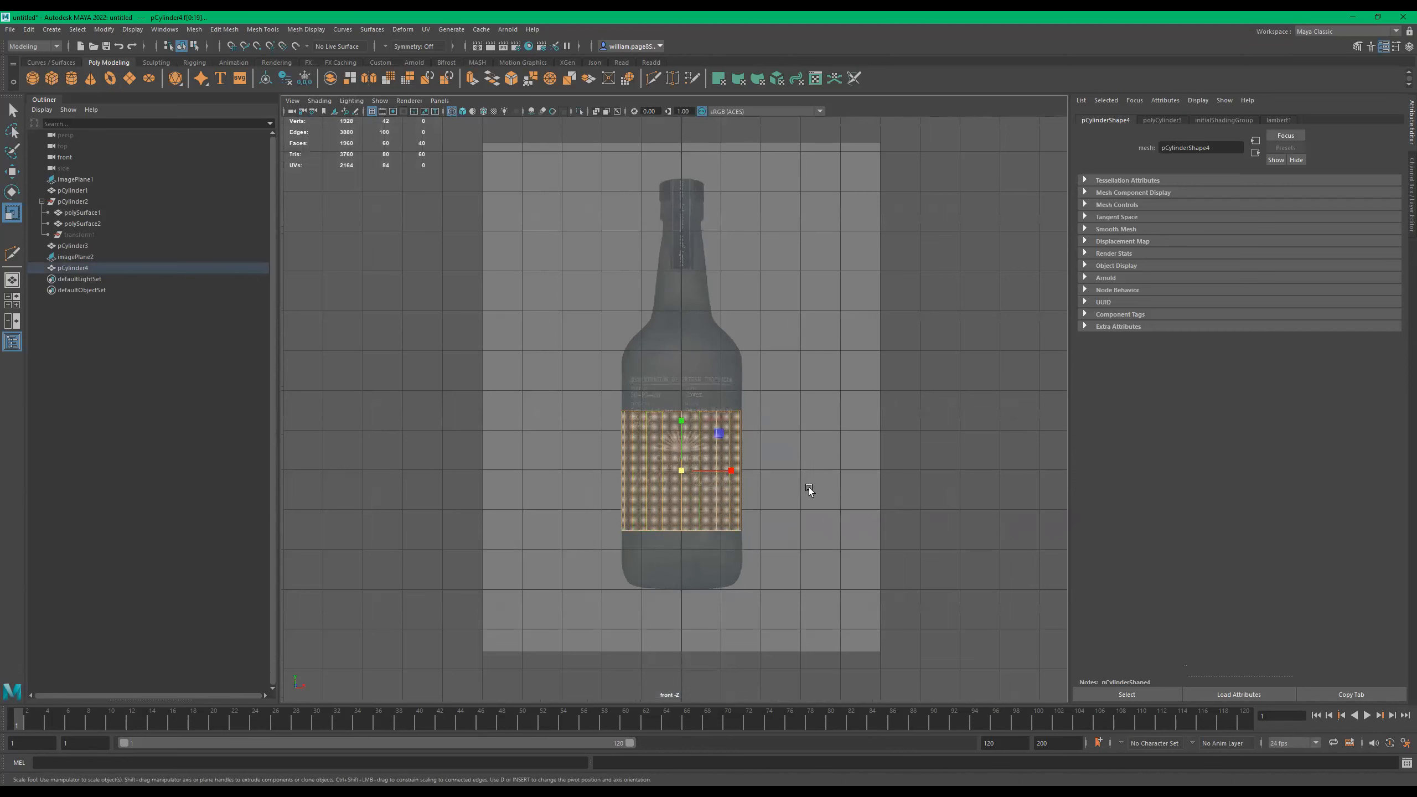
pyautogui.moveTo(834, 483); pyautogui.dragTo(434, 606)
pyautogui.scroll(3, 947, 345)
pyautogui.scroll(5, 948, 344)
pyautogui.press('w')
pyautogui.keyDown('alt'); pyautogui.moveTo(817, 403); pyautogui.dragTo(698, 418, button='middle'); pyautogui.keyUp('alt')
pyautogui.scroll(-3, 677, 403)
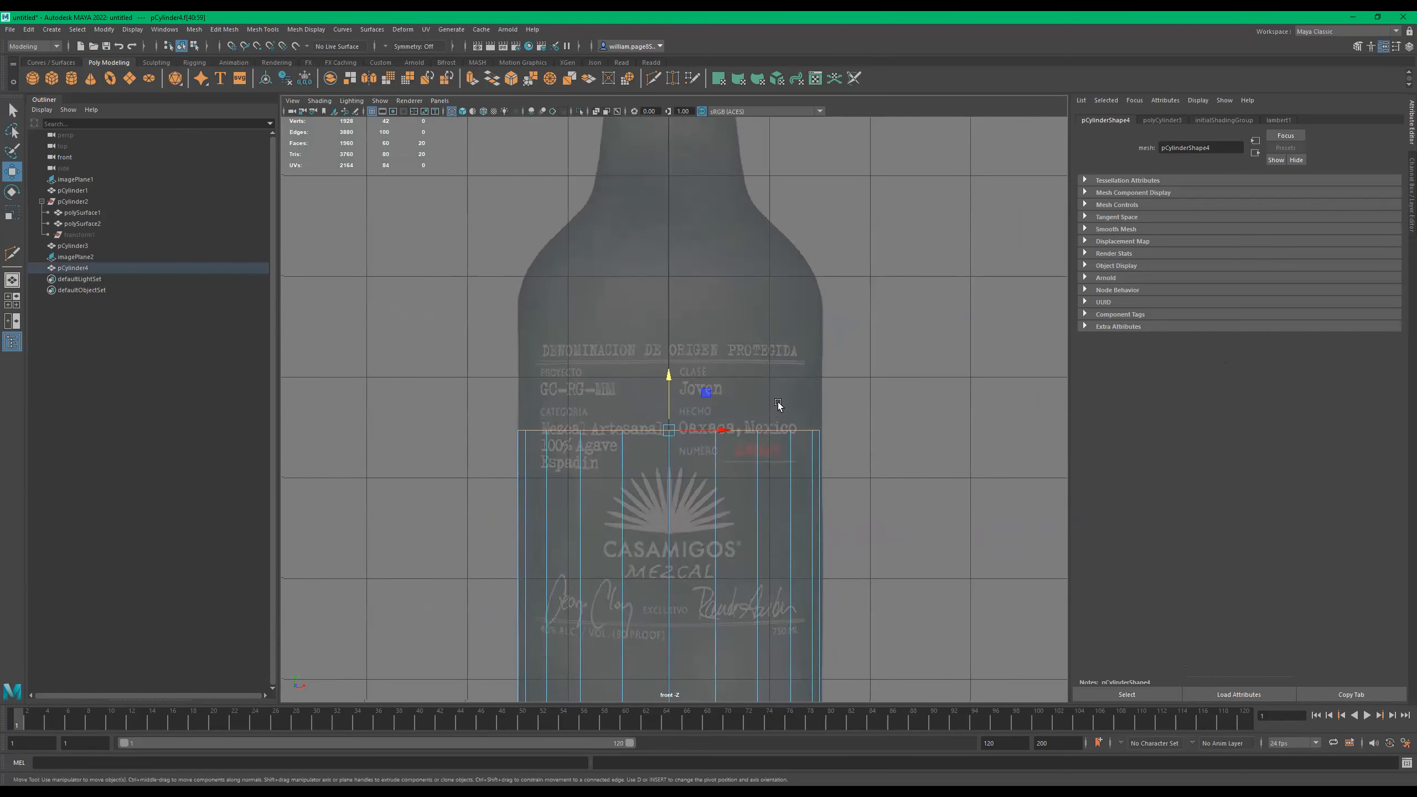
# Extrude the top cap faces straight up to where the bottle's shoulder begins to curve.
pyautogui.keyDown('shift'); pyautogui.moveTo(779, 402); pyautogui.dragTo(778, 434, button='right'); pyautogui.keyUp('shift')
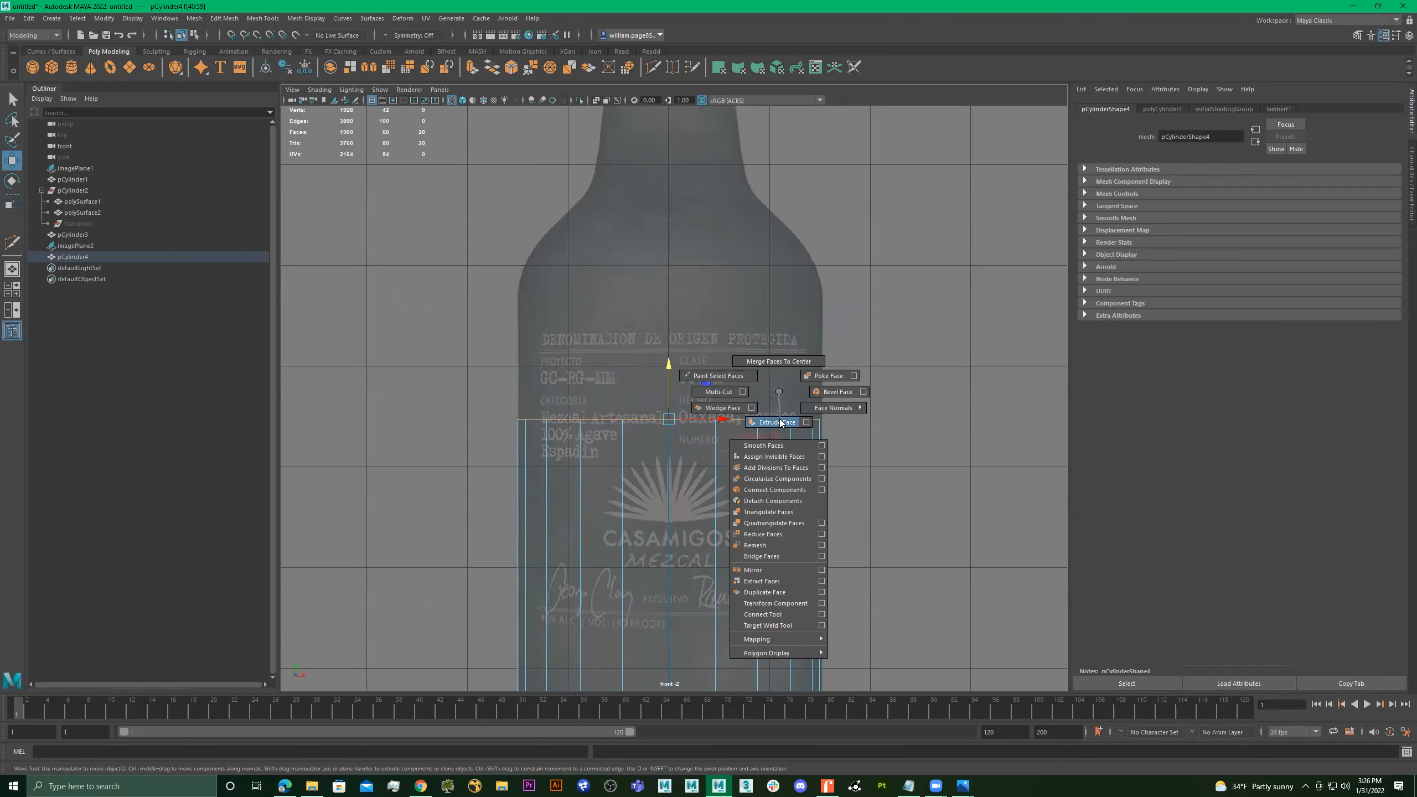
pyautogui.keyDown('shift'); pyautogui.moveTo(778, 391); pyautogui.dragTo(777, 422, button='right'); pyautogui.keyUp('shift')
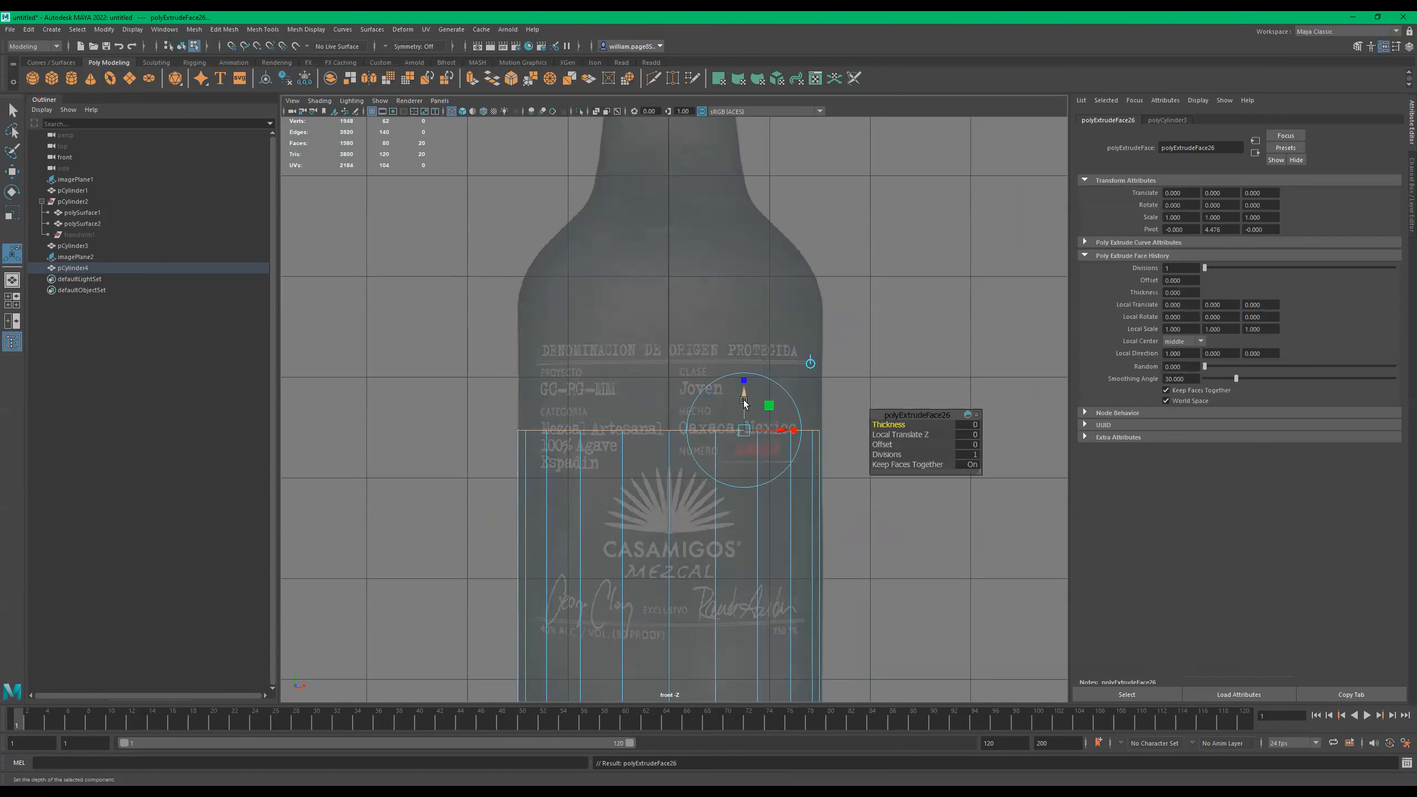
pyautogui.press('w')
pyautogui.moveTo(670, 382); pyautogui.dragTo(653, 255)
# Extrude the cap upward about 0.32 and scale it inward to follow the start of the shoulder curve.
pyautogui.keyDown('alt'); pyautogui.moveTo(655, 259); pyautogui.dragTo(770, 412, button='middle'); pyautogui.keyUp('alt')
pyautogui.scroll(4, 763, 367)
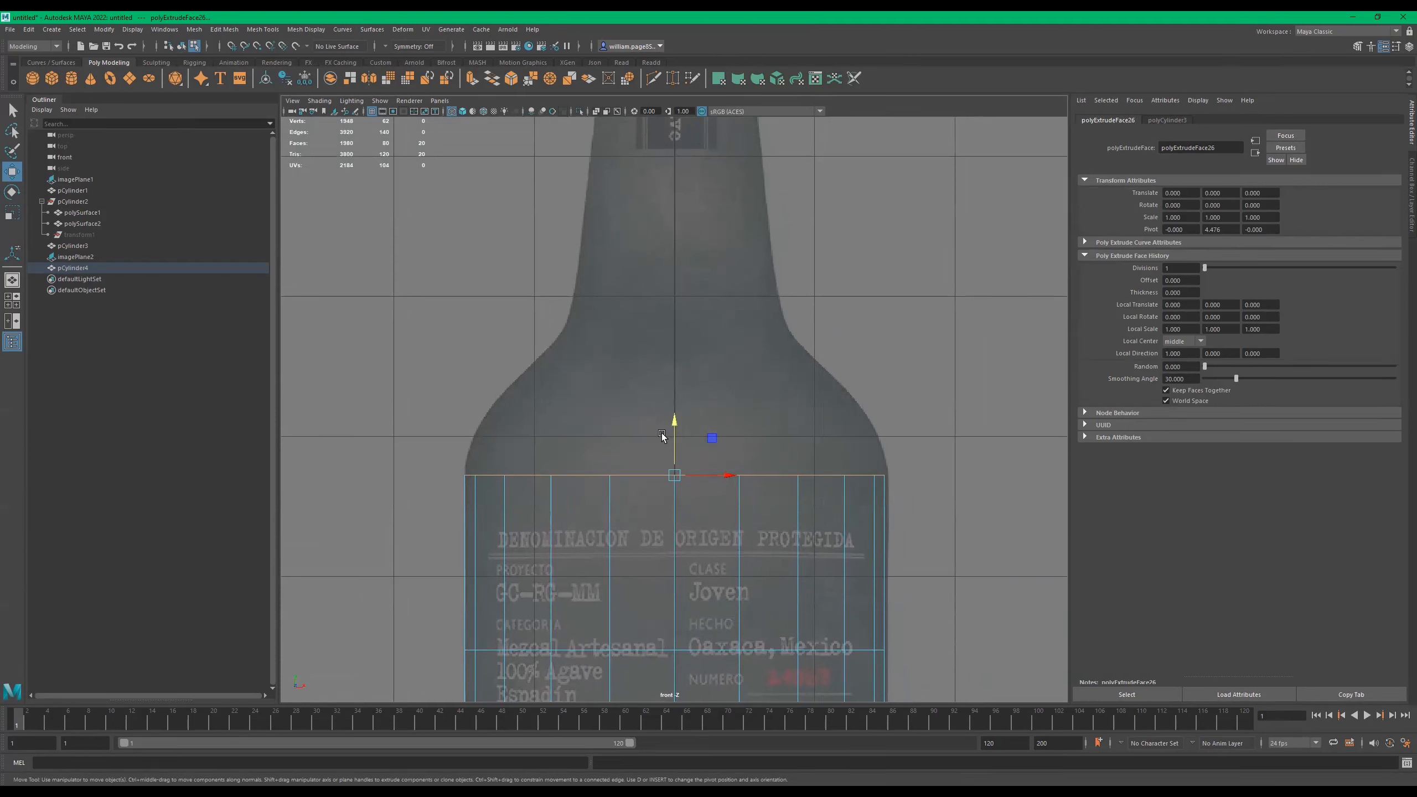
pyautogui.hotkey('ctrl', 'e')
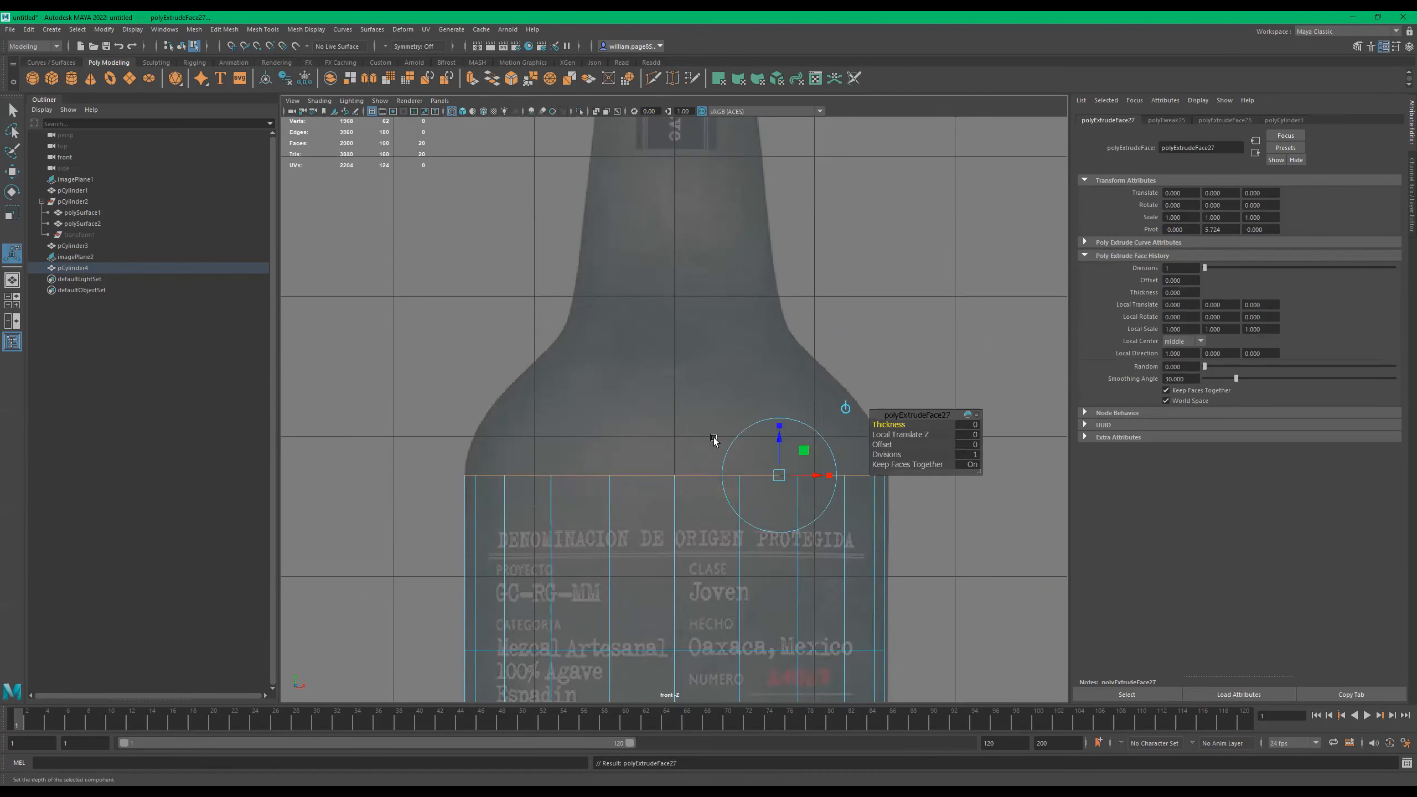
pyautogui.moveTo(773, 442); pyautogui.dragTo(780, 403)
pyautogui.press('r')
pyautogui.moveTo(672, 431); pyautogui.dragTo(658, 434)
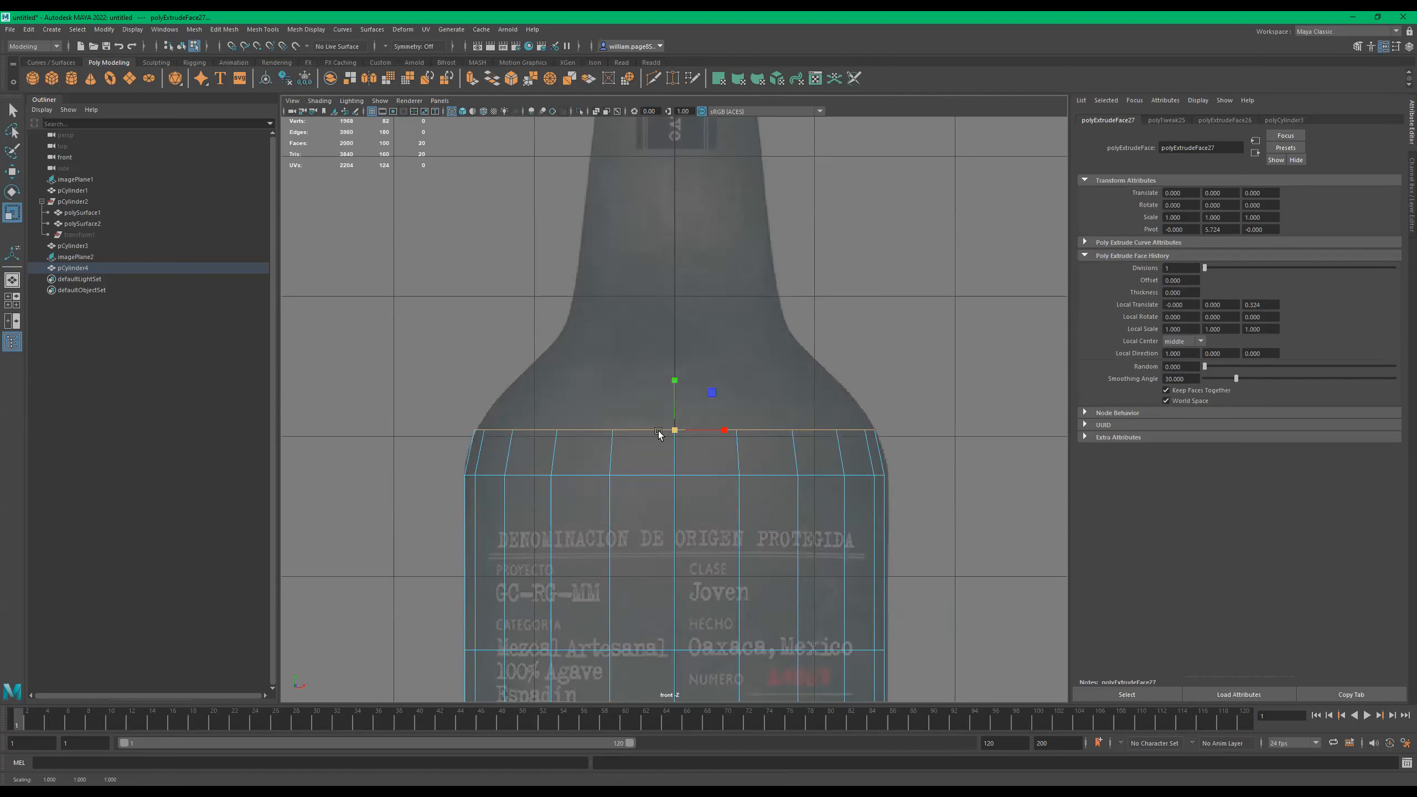
# Extrude a second shoulder section upward and scale the cap in to the bottle's outline.
pyautogui.hotkey('ctrl', 'e')
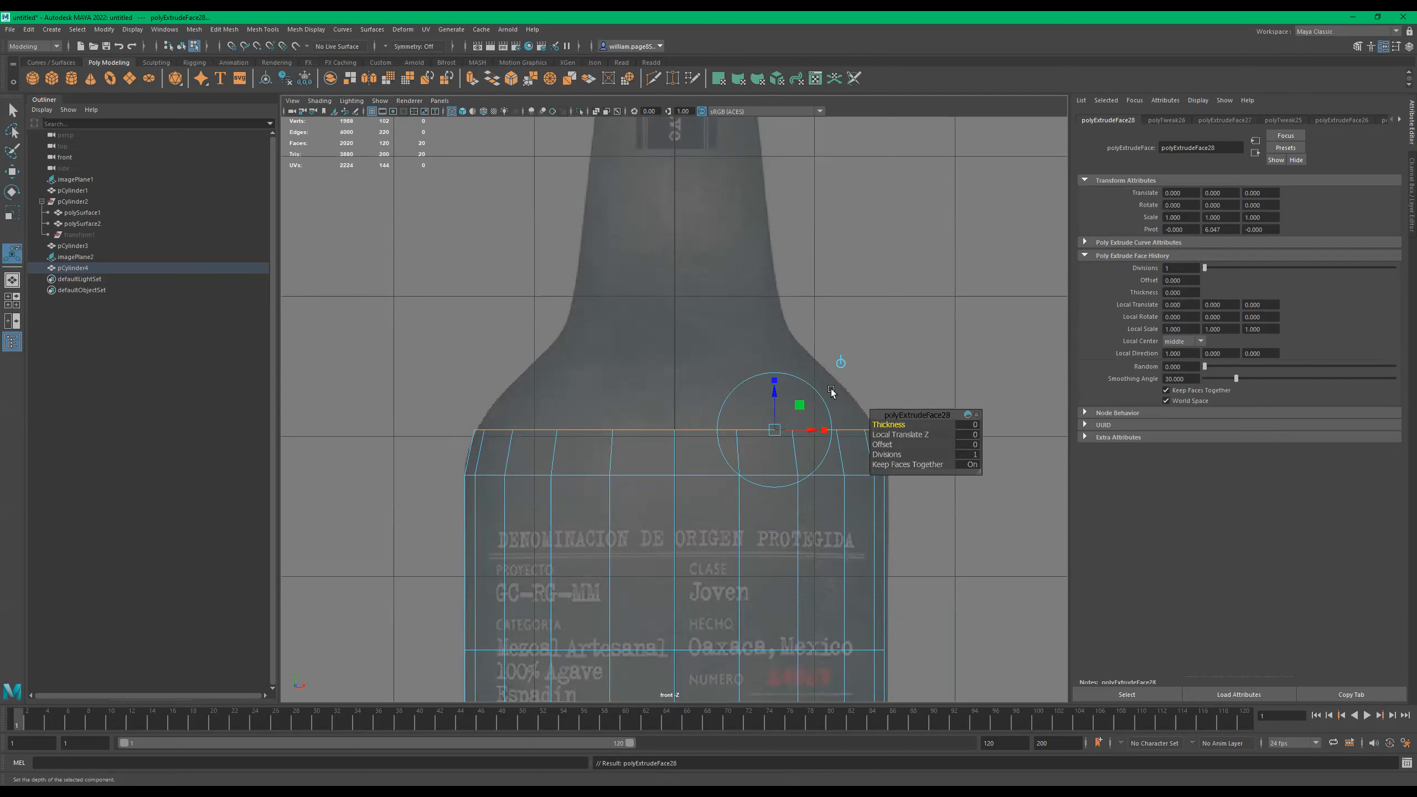
pyautogui.press('w')
pyautogui.moveTo(670, 389); pyautogui.dragTo(638, 396)
pyautogui.press('r')
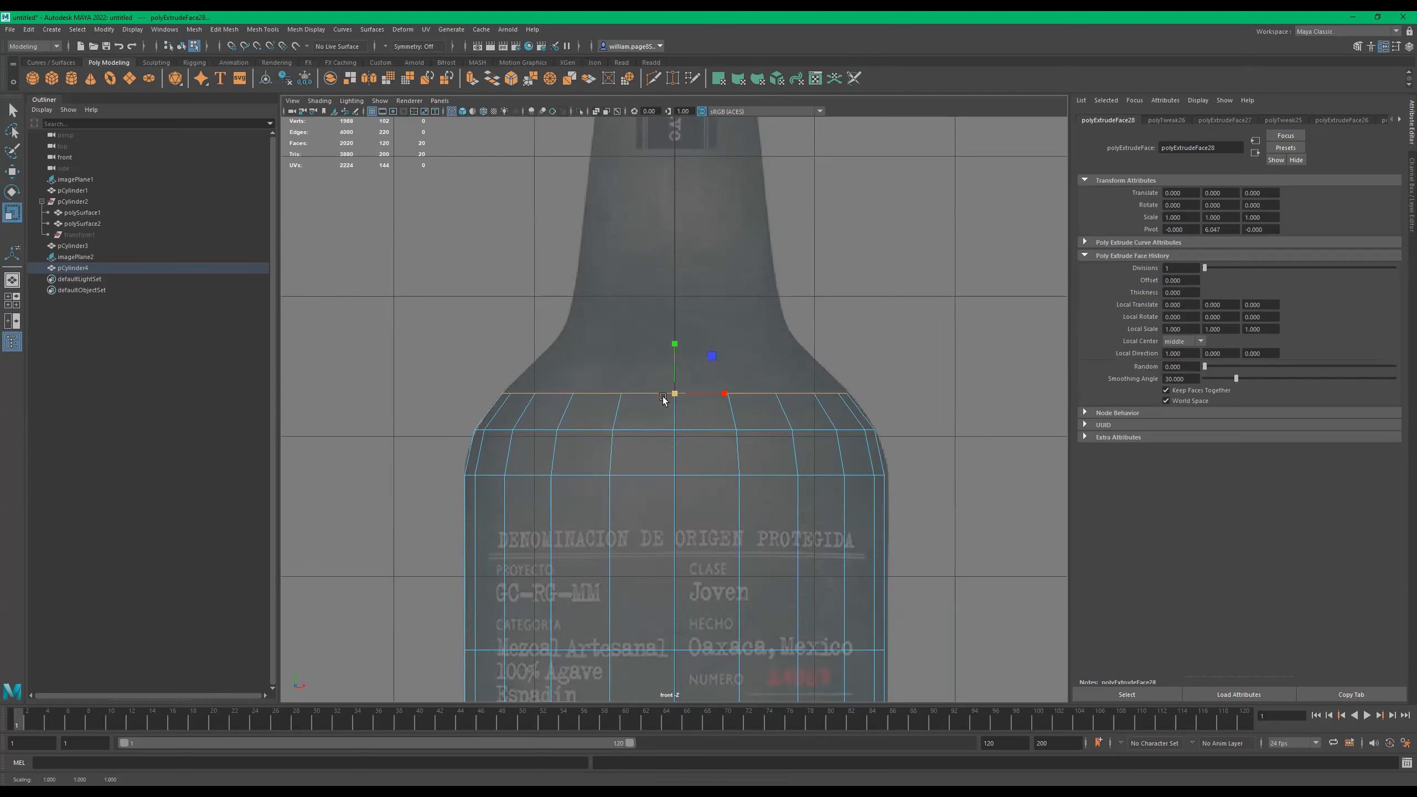
# Extrude a third shoulder section upward and narrow the cap to match the reference silhouette.
pyautogui.hotkey('ctrl', 'e')
pyautogui.press('w')
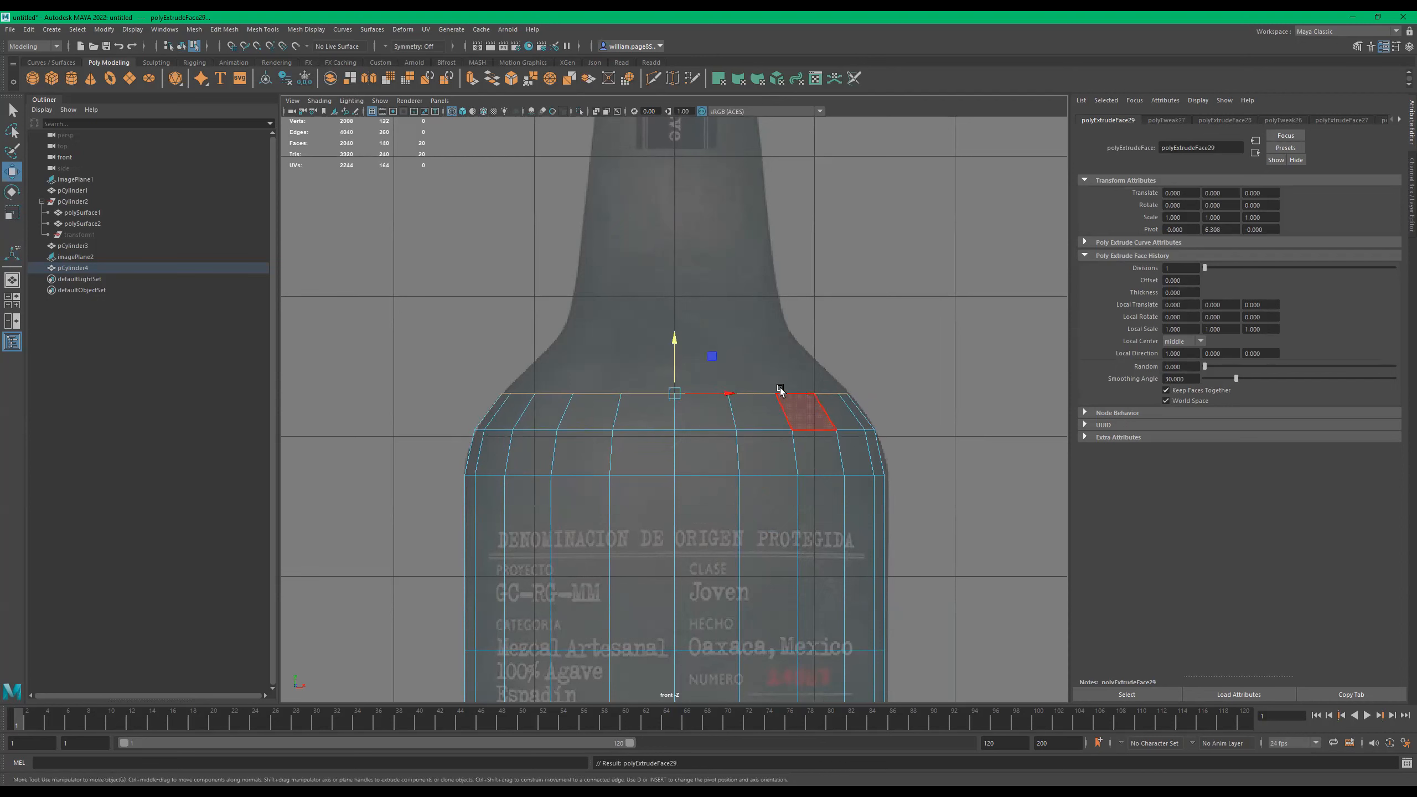
pyautogui.moveTo(675, 349); pyautogui.dragTo(621, 371)
pyautogui.press('r')
# Extrude a fourth shoulder section up to the base of the neck and scale the cap to the neck's width.
pyautogui.hotkey('ctrl', 'e')
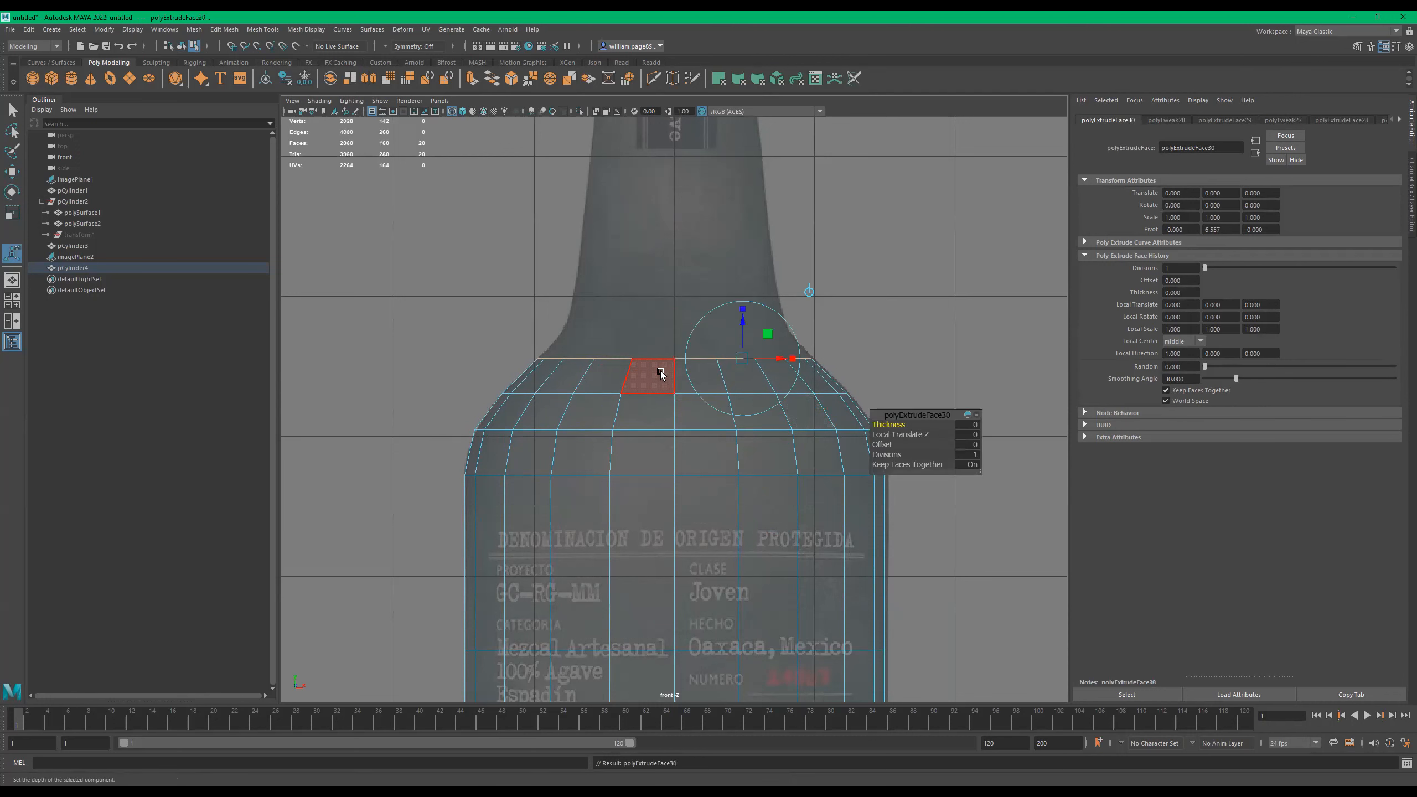
pyautogui.click(755, 368)
pyautogui.moveTo(673, 312); pyautogui.dragTo(673, 284)
pyautogui.press('r')
pyautogui.moveTo(690, 334); pyautogui.dragTo(640, 347)
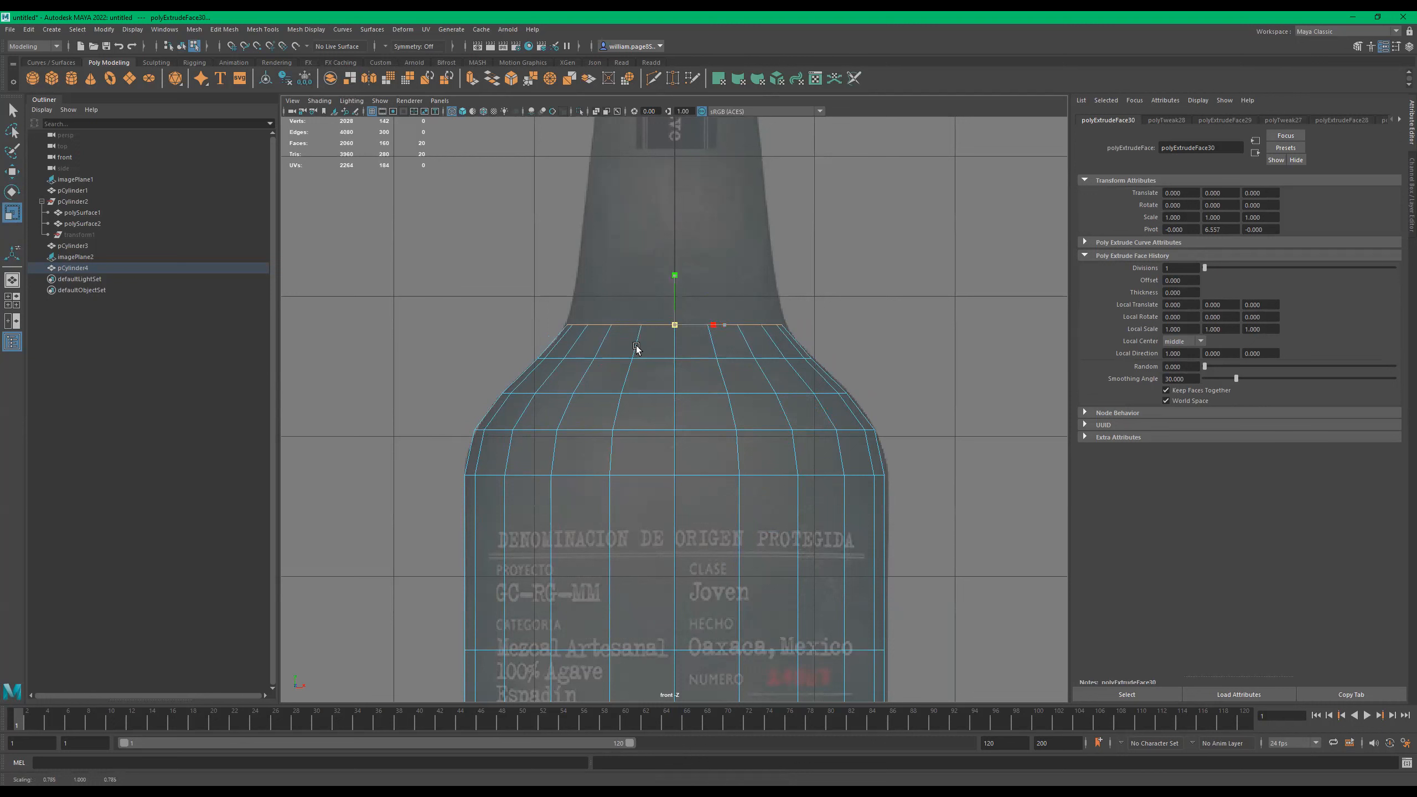
# Extrude the first neck section upward and scale the cap in slightly to follow the neck's taper.
pyautogui.hotkey('ctrl', 'e')
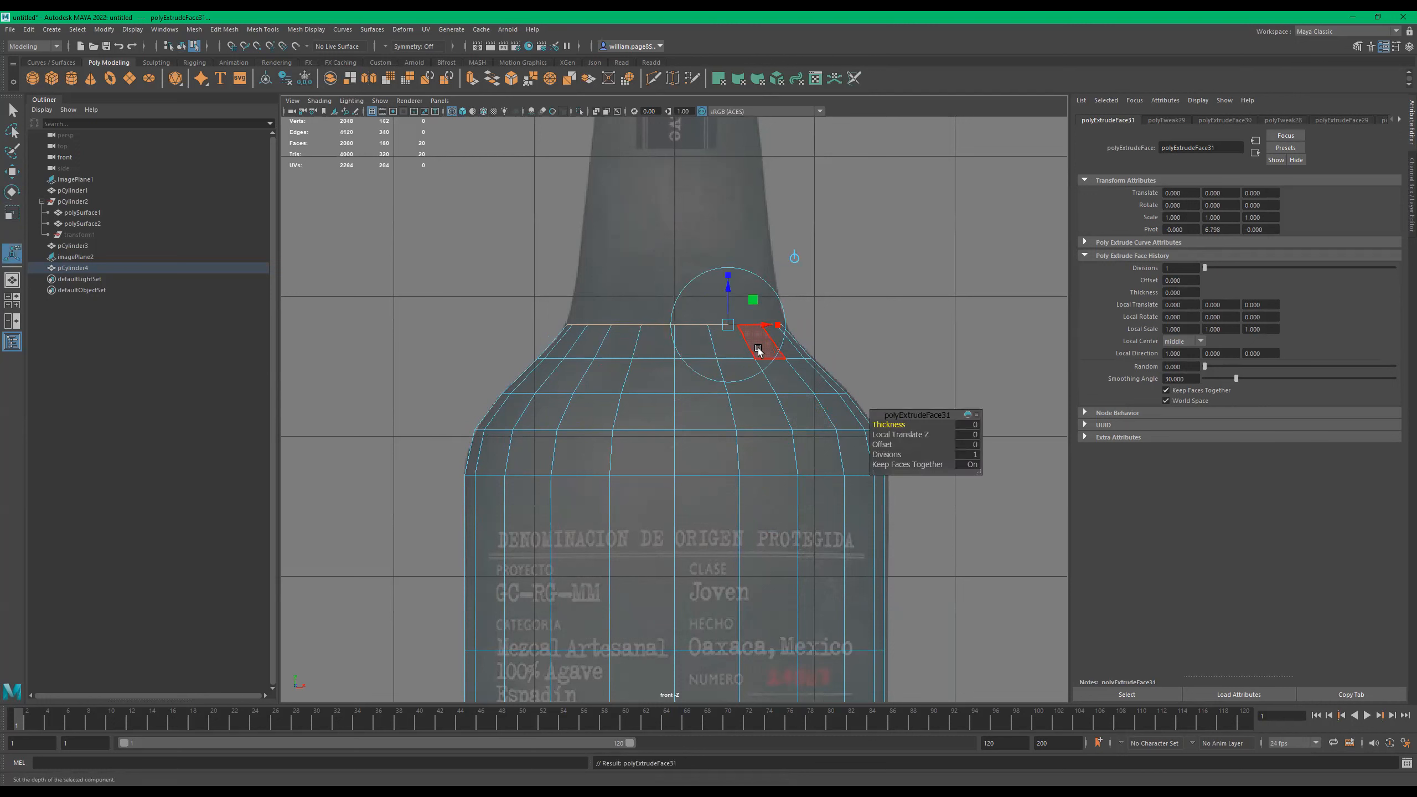
pyautogui.press('w')
pyautogui.moveTo(677, 287); pyautogui.dragTo(674, 227)
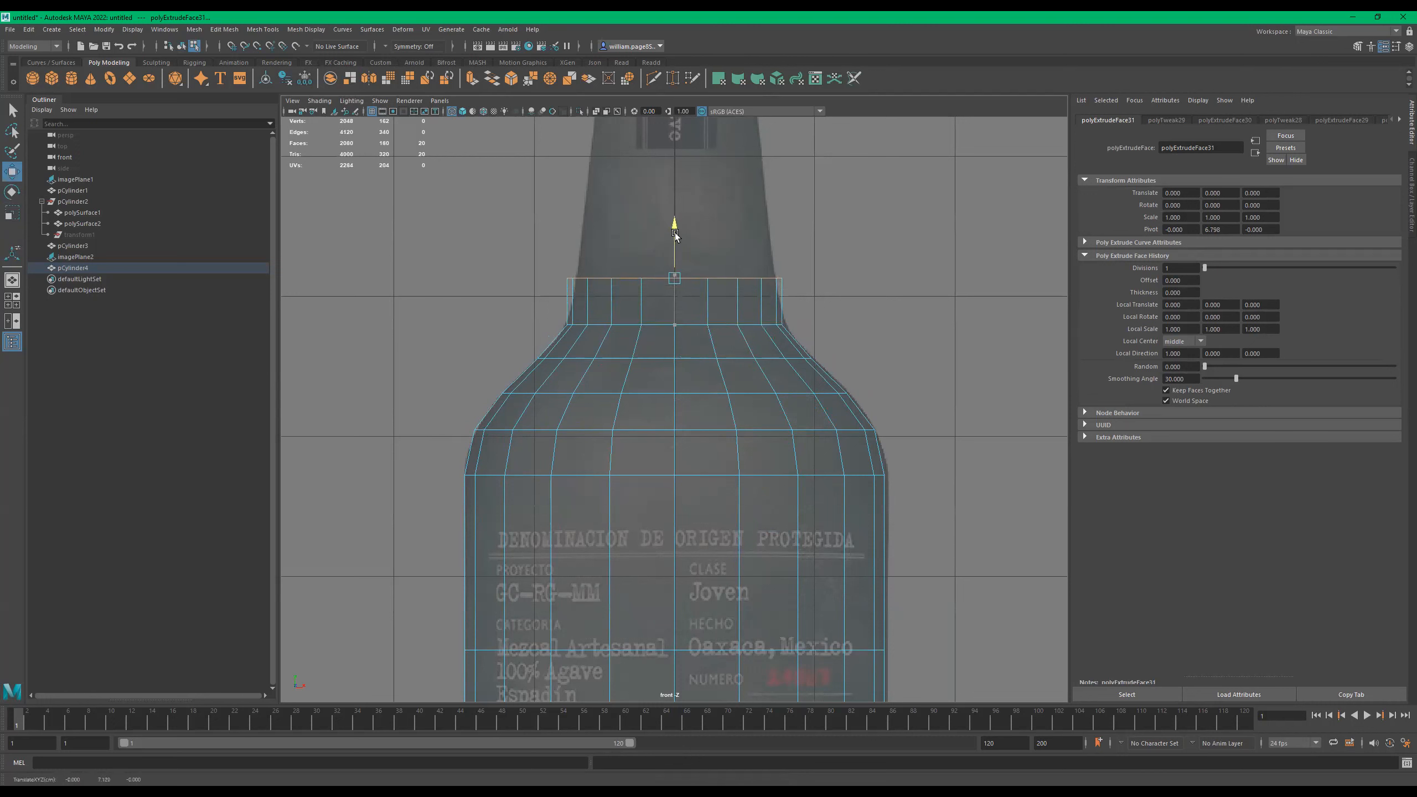
pyautogui.press('r')
pyautogui.moveTo(674, 279); pyautogui.dragTo(658, 290)
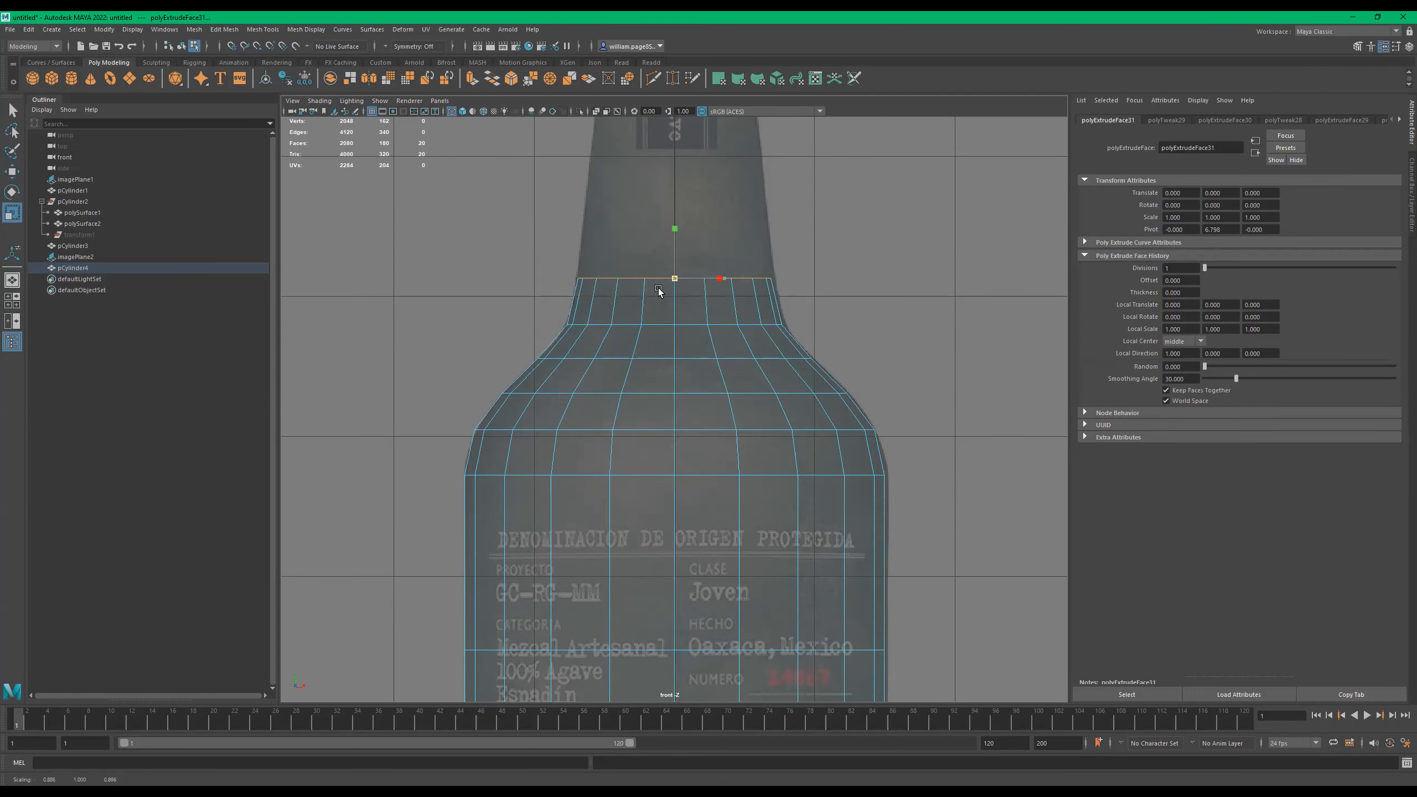
# Extrude a second, slightly narrower neck section upward to fit the tapering outline below the neck label.
pyautogui.keyDown('alt'); pyautogui.moveTo(739, 279); pyautogui.dragTo(782, 435, button='middle'); pyautogui.keyUp('alt')
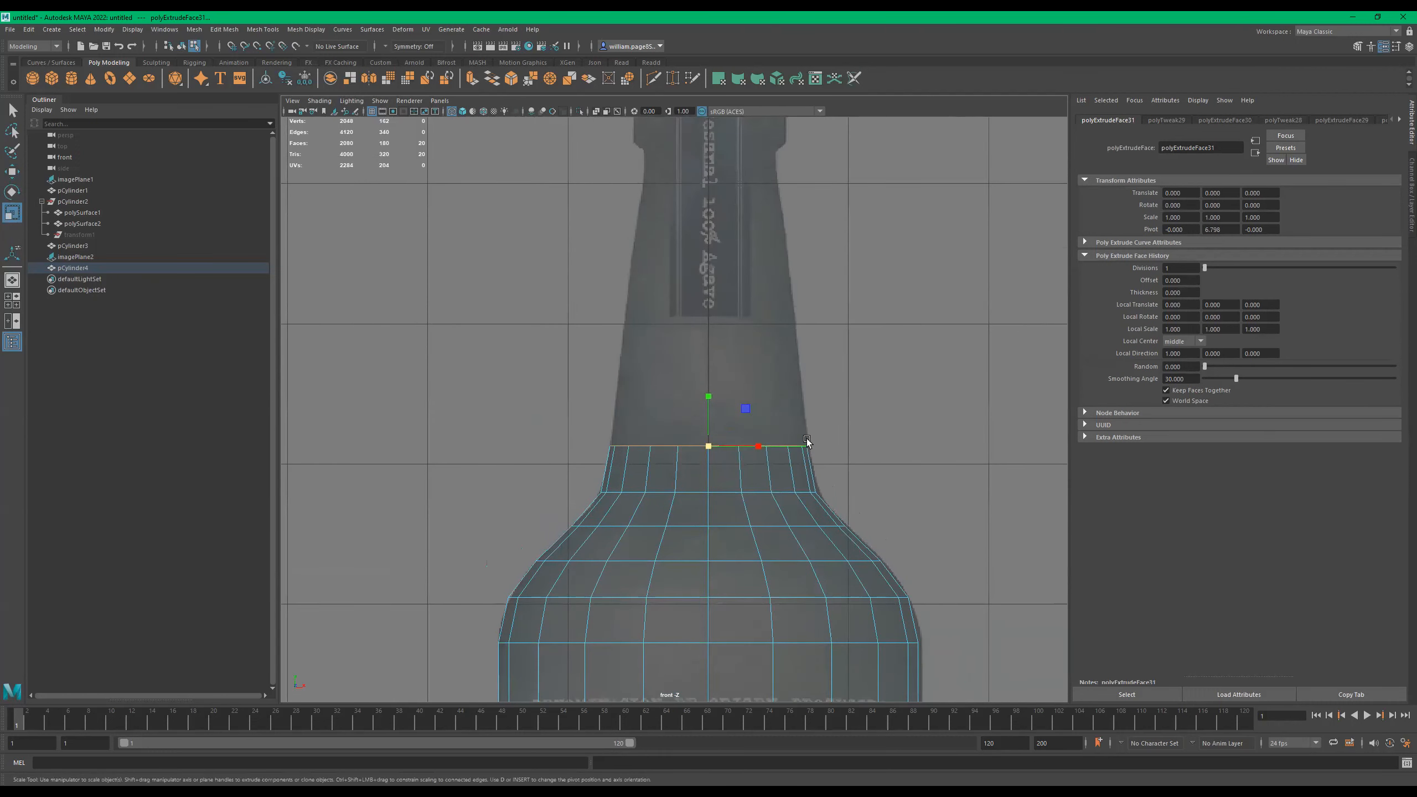
pyautogui.hotkey('ctrl', 'e')
pyautogui.press('w')
pyautogui.moveTo(708, 396); pyautogui.dragTo(708, 345)
pyautogui.press('r')
pyautogui.moveTo(709, 394); pyautogui.dragTo(697, 395)
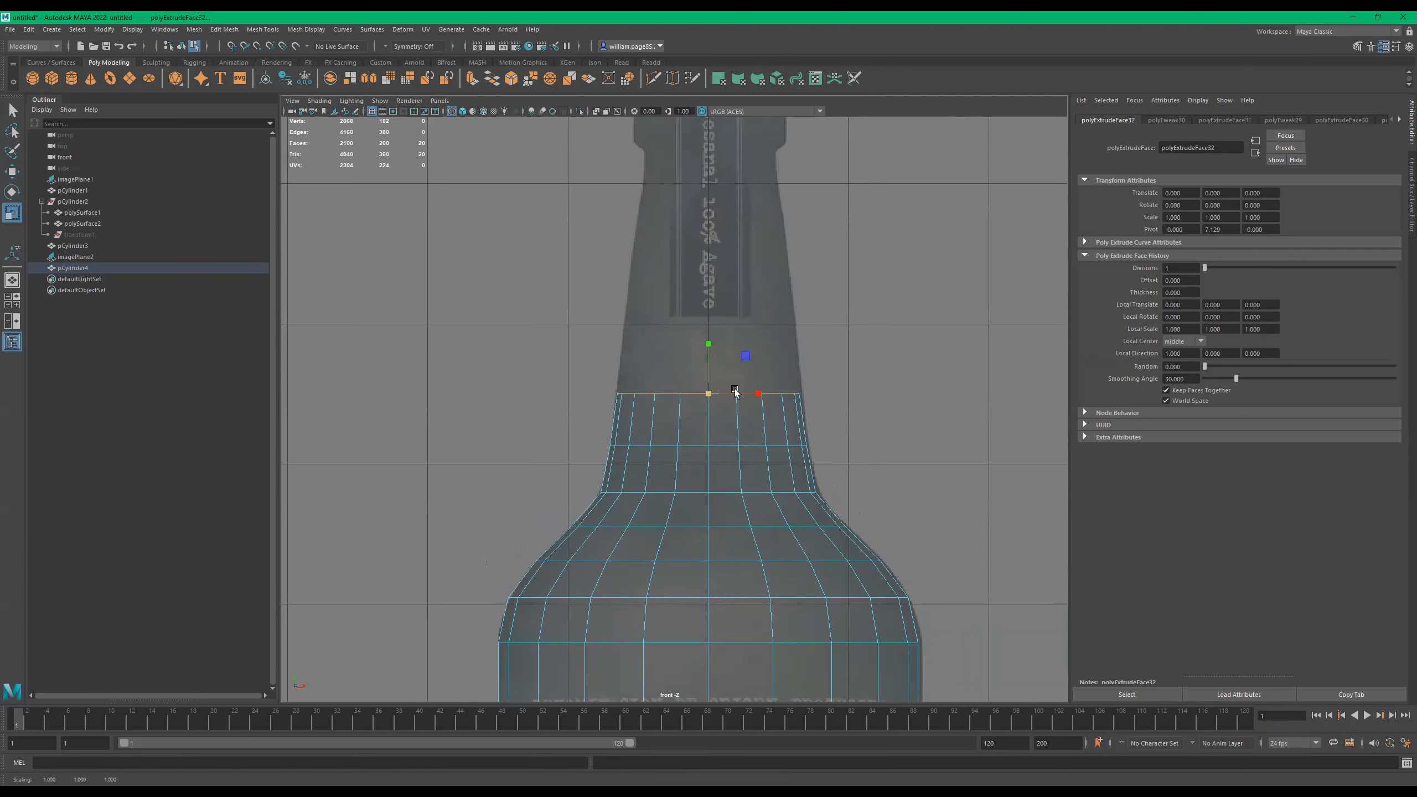
# Extrude a long neck section upward to the underside of the collar and scale its top to the neck's width.
pyautogui.keyDown('alt'); pyautogui.moveTo(751, 392); pyautogui.dragTo(769, 451, button='middle'); pyautogui.keyUp('alt')
pyautogui.hotkey('ctrl', 'e')
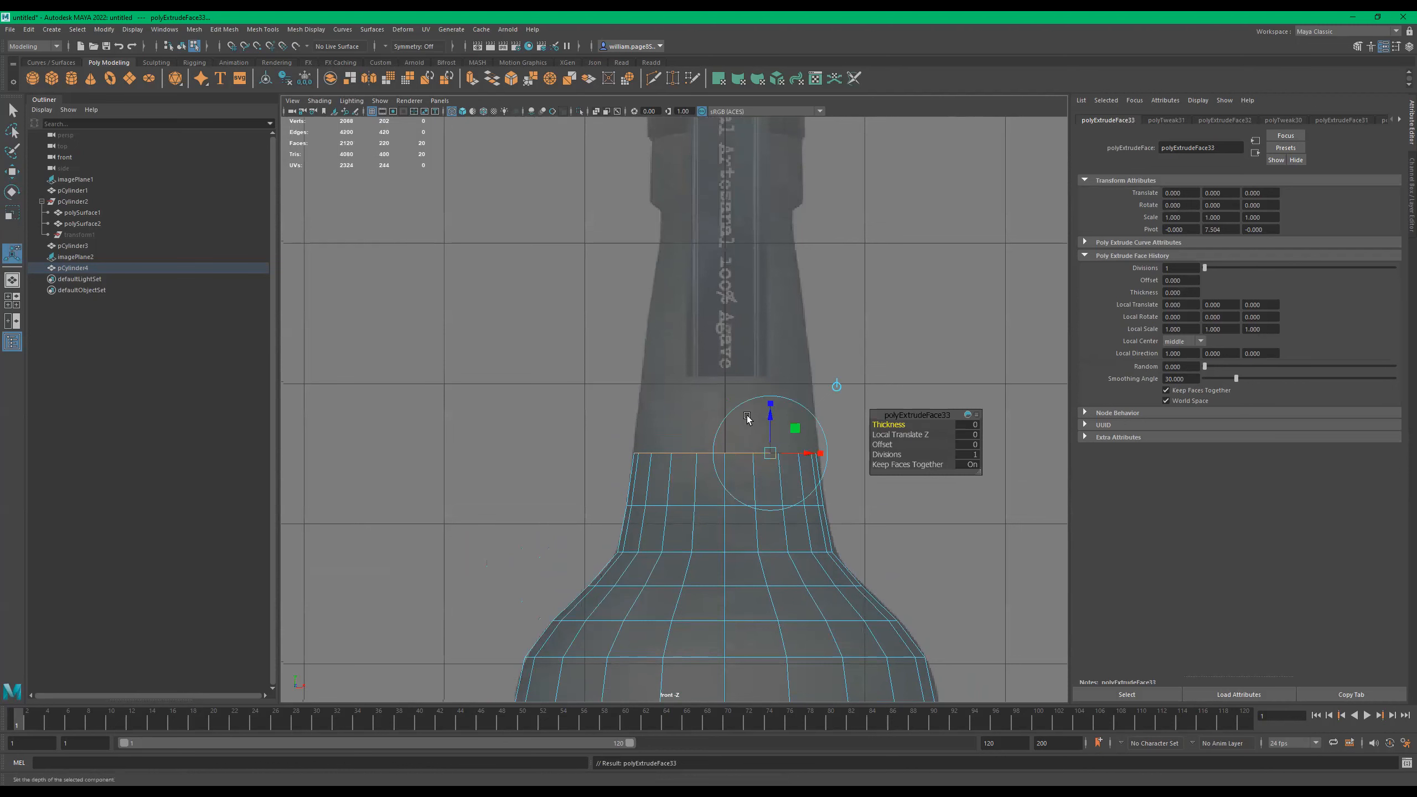
pyautogui.press('w')
pyautogui.moveTo(724, 407); pyautogui.dragTo(723, 178)
pyautogui.keyDown('alt'); pyautogui.moveTo(722, 178); pyautogui.dragTo(706, 318, button='middle'); pyautogui.keyUp('alt')
pyautogui.moveTo(706, 298); pyautogui.dragTo(675, 331)
pyautogui.press('r')
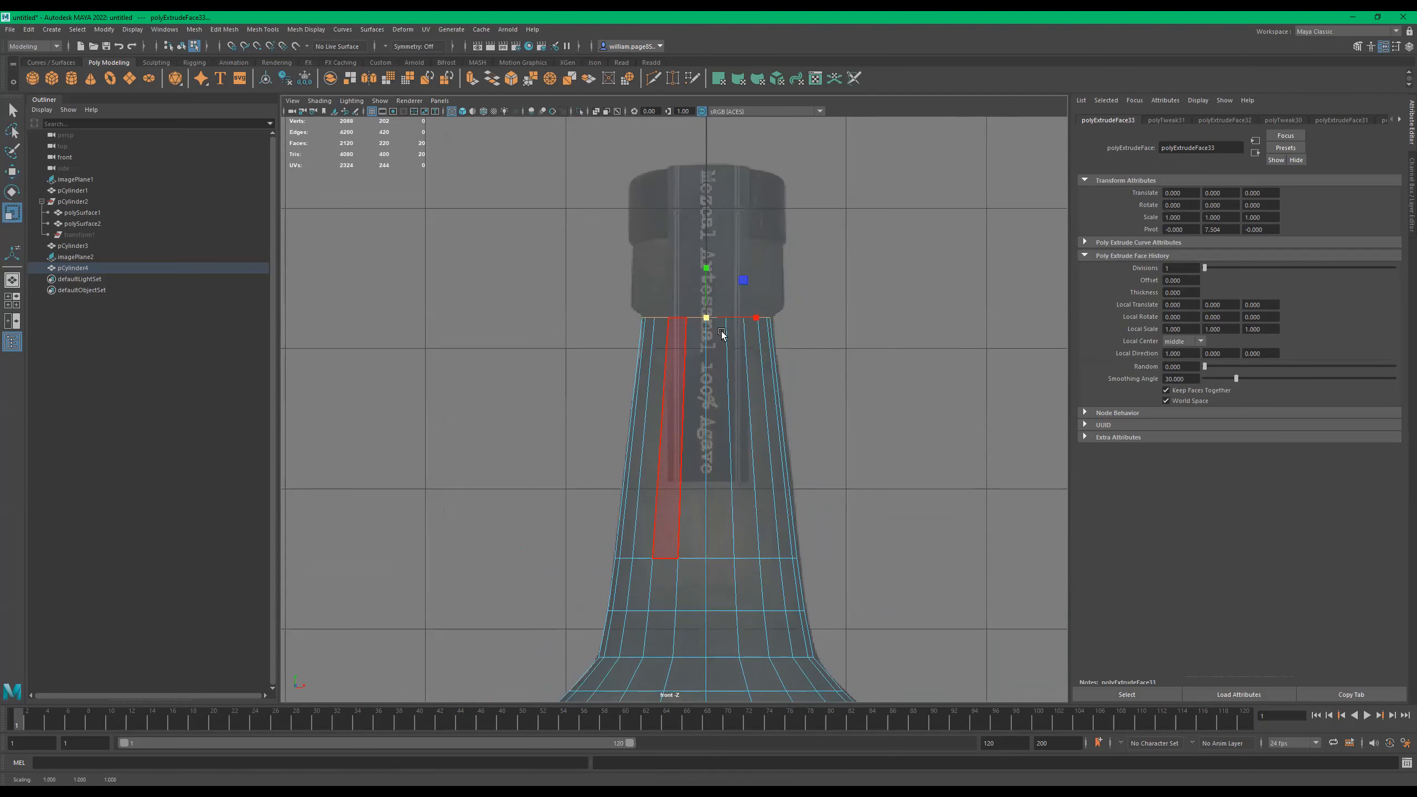
# Extrude a short section above the neck and scale its top outward to form the flare into the collar.
pyautogui.keyDown('alt'); pyautogui.moveTo(721, 331); pyautogui.dragTo(730, 430, button='middle'); pyautogui.keyUp('alt')
pyautogui.keyDown('alt'); pyautogui.moveTo(730, 430); pyautogui.dragTo(917, 383, button='right'); pyautogui.keyUp('alt')
pyautogui.keyDown('alt'); pyautogui.moveTo(848, 403); pyautogui.dragTo(797, 250, button='middle'); pyautogui.keyUp('alt')
pyautogui.keyDown('alt'); pyautogui.moveTo(802, 370); pyautogui.dragTo(816, 574, button='middle'); pyautogui.keyUp('alt')
pyautogui.keyDown('alt'); pyautogui.moveTo(715, 408); pyautogui.dragTo(868, 415, button='right'); pyautogui.keyUp('alt')
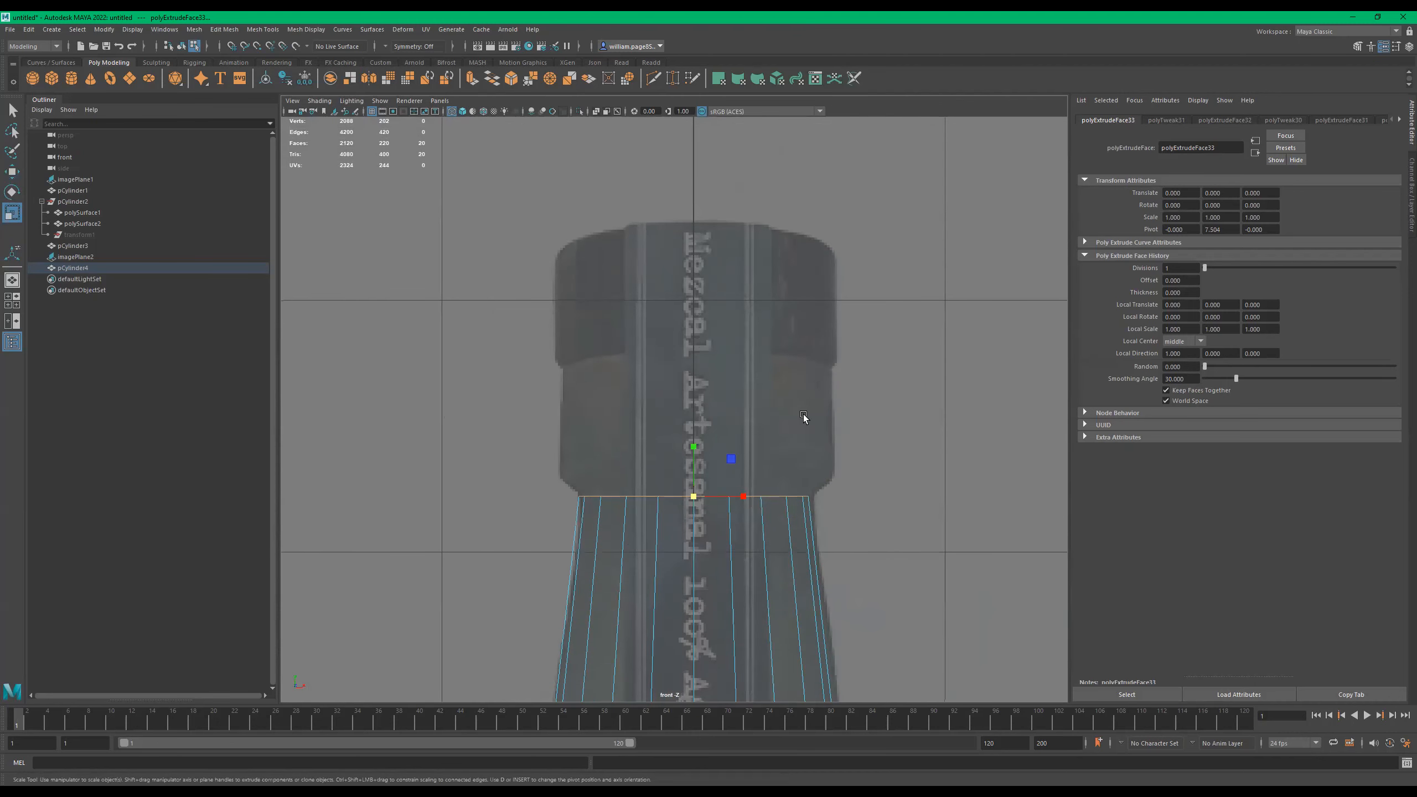
pyautogui.hotkey('ctrl', 'e')
pyautogui.press('w')
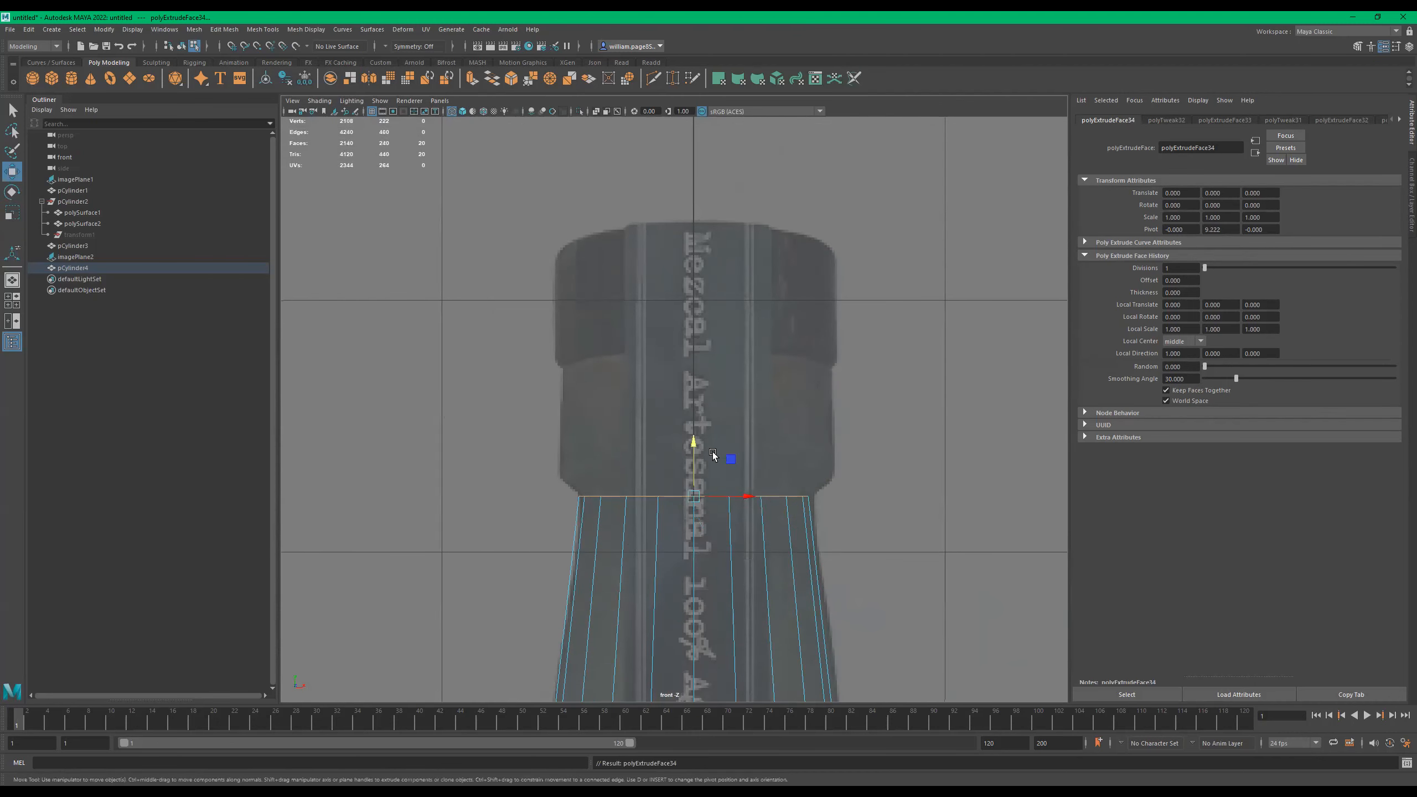
pyautogui.moveTo(697, 444); pyautogui.dragTo(697, 421)
pyautogui.press('r')
pyautogui.moveTo(702, 473); pyautogui.dragTo(724, 476)
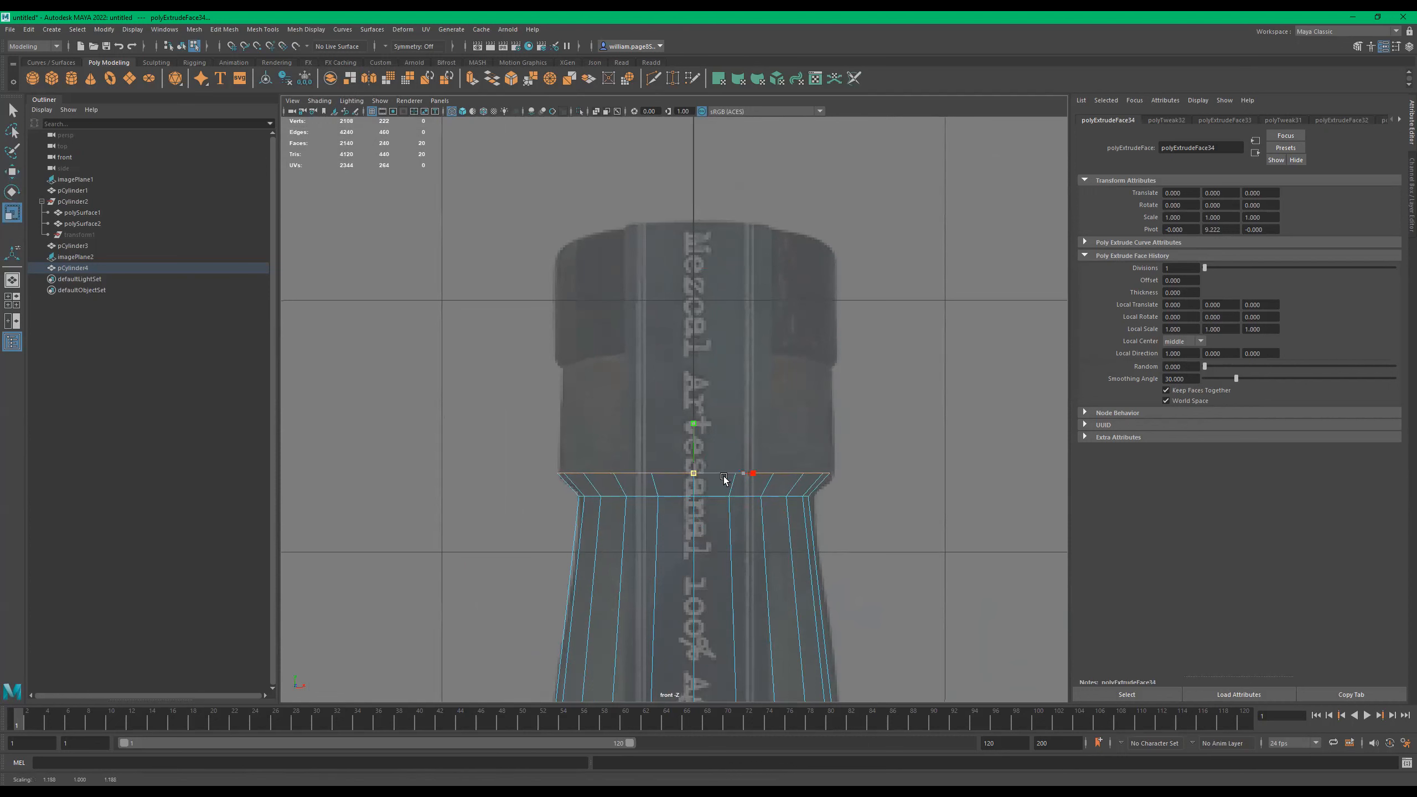
# Extrude the collar upward to the bottom edge of the stopper and scale its top in slightly to match the reference.
pyautogui.hotkey('ctrl', 'e')
pyautogui.press('w')
pyautogui.moveTo(698, 425); pyautogui.dragTo(689, 365)
pyautogui.press('r')
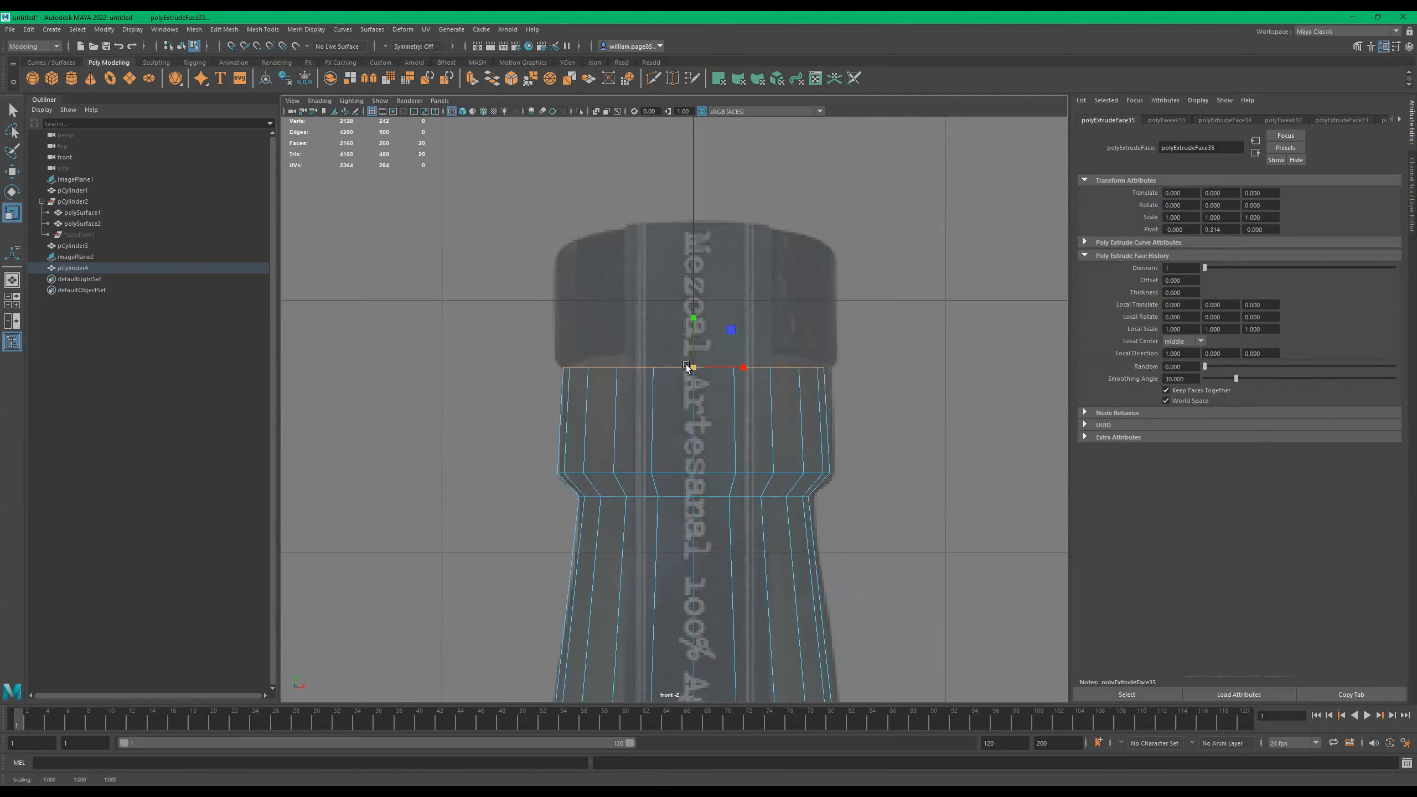
# Extrude a thin section on top of the collar and scale it inward to bevel the upper rim.
pyautogui.hotkey('ctrl', 'e')
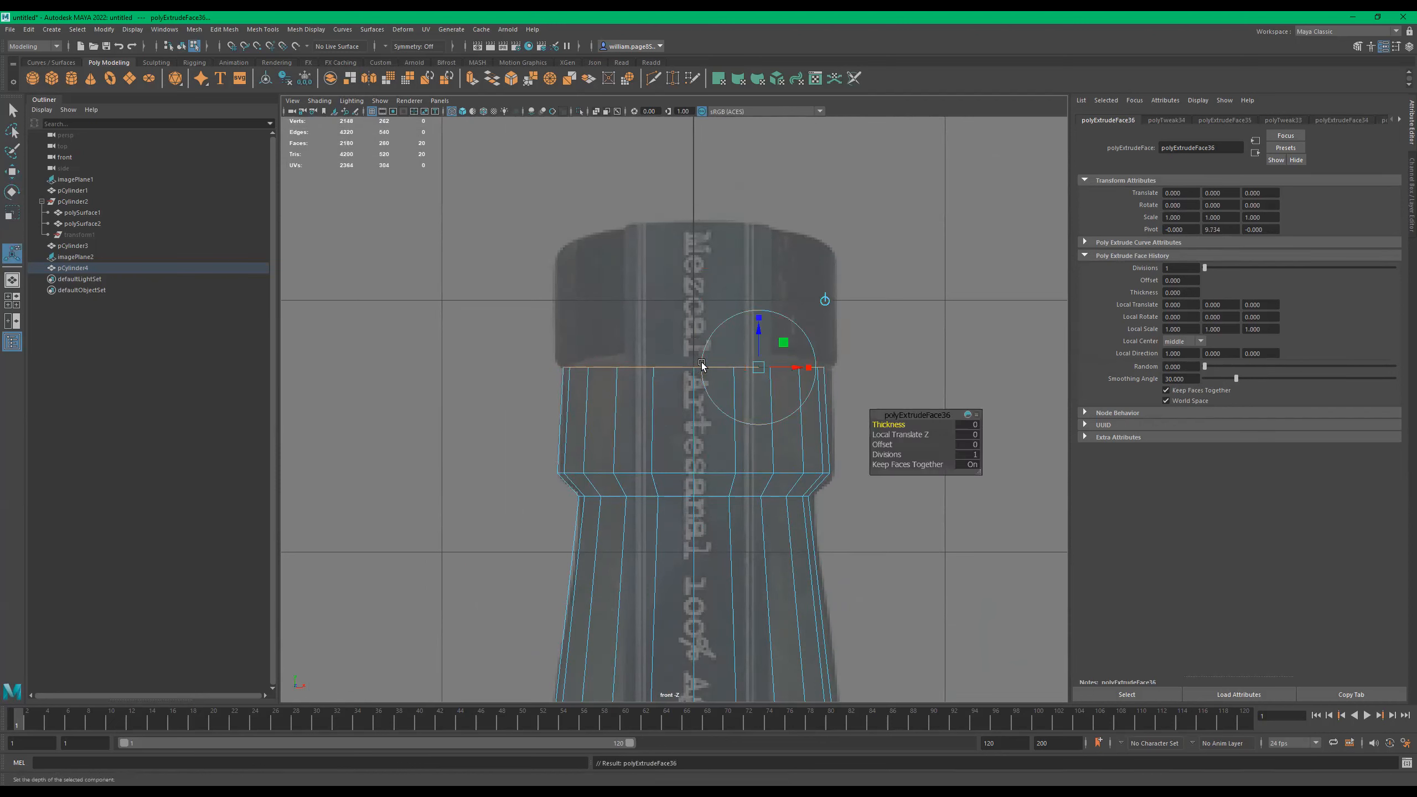
pyautogui.press('w')
pyautogui.moveTo(693, 340); pyautogui.dragTo(670, 357)
pyautogui.press('r')
pyautogui.scroll(-4, 769, 327)
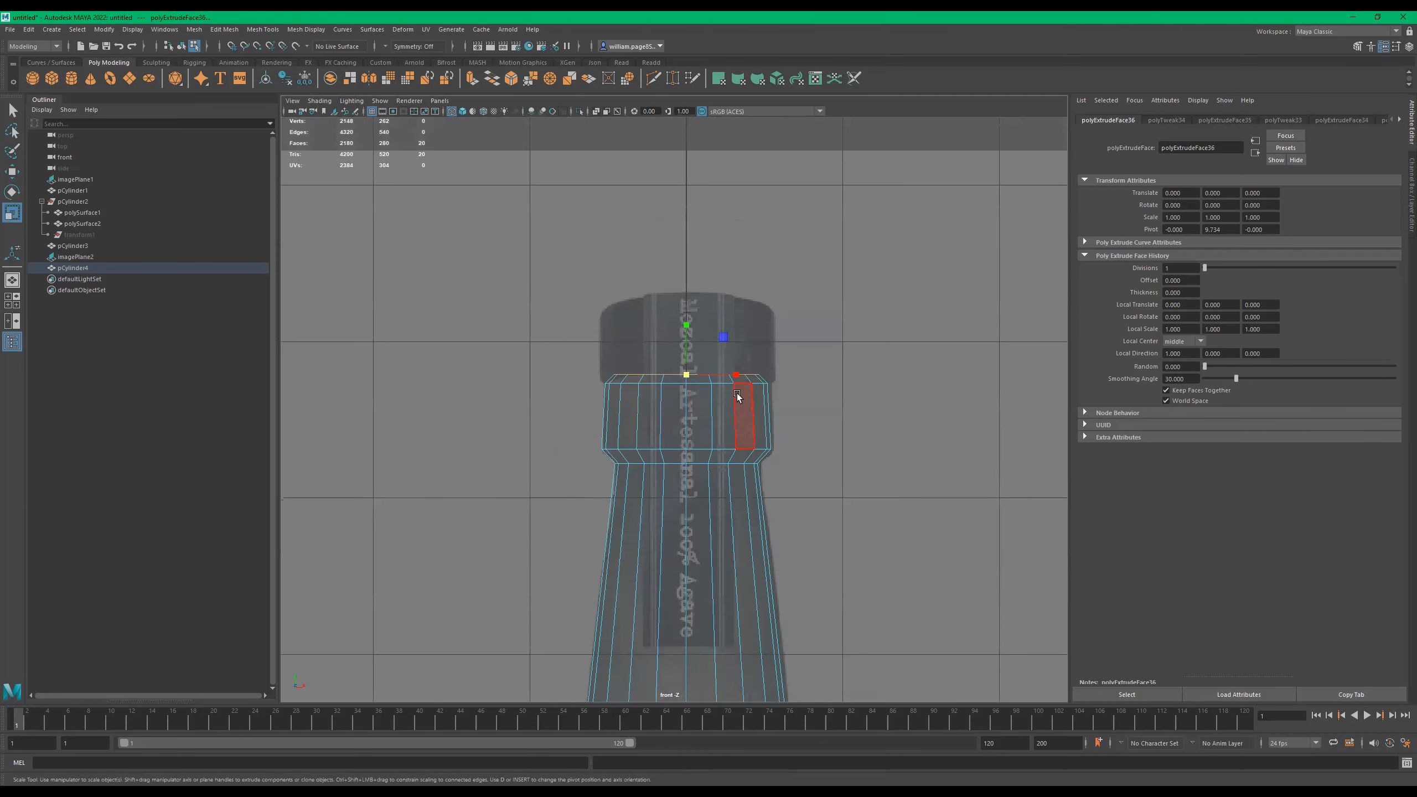
# Insert three edge loops with Multi-Cut along the long neck section, two across the neck label and one just below it.
pyautogui.keyDown('alt'); pyautogui.moveTo(799, 442); pyautogui.dragTo(845, 207, button='middle'); pyautogui.keyUp('alt')
pyautogui.keyDown('alt'); pyautogui.moveTo(845, 206); pyautogui.dragTo(1096, 333, button='right'); pyautogui.keyUp('alt')
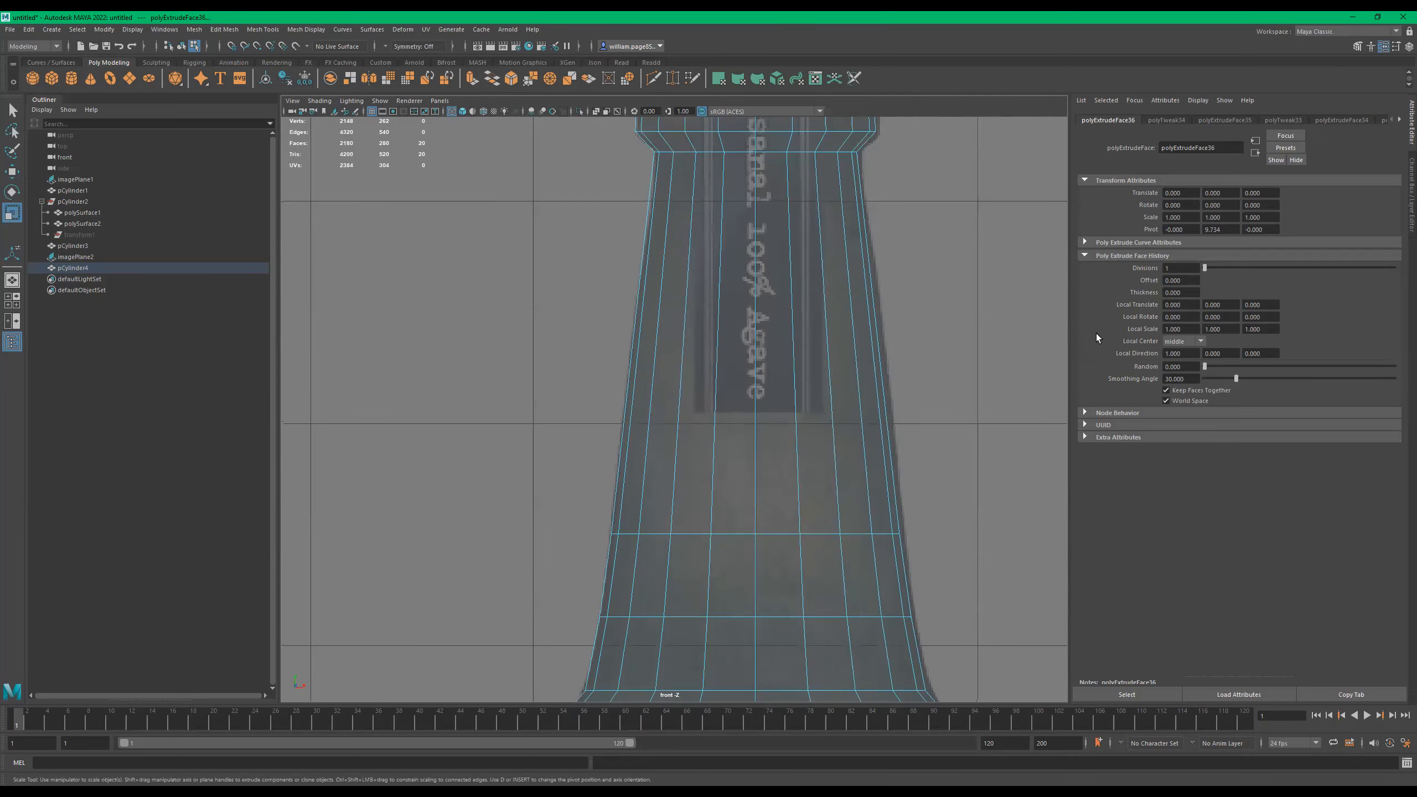
pyautogui.keyDown('alt'); pyautogui.moveTo(1095, 333); pyautogui.dragTo(1040, 348, button='middle'); pyautogui.keyUp('alt')
pyautogui.click(652, 78)
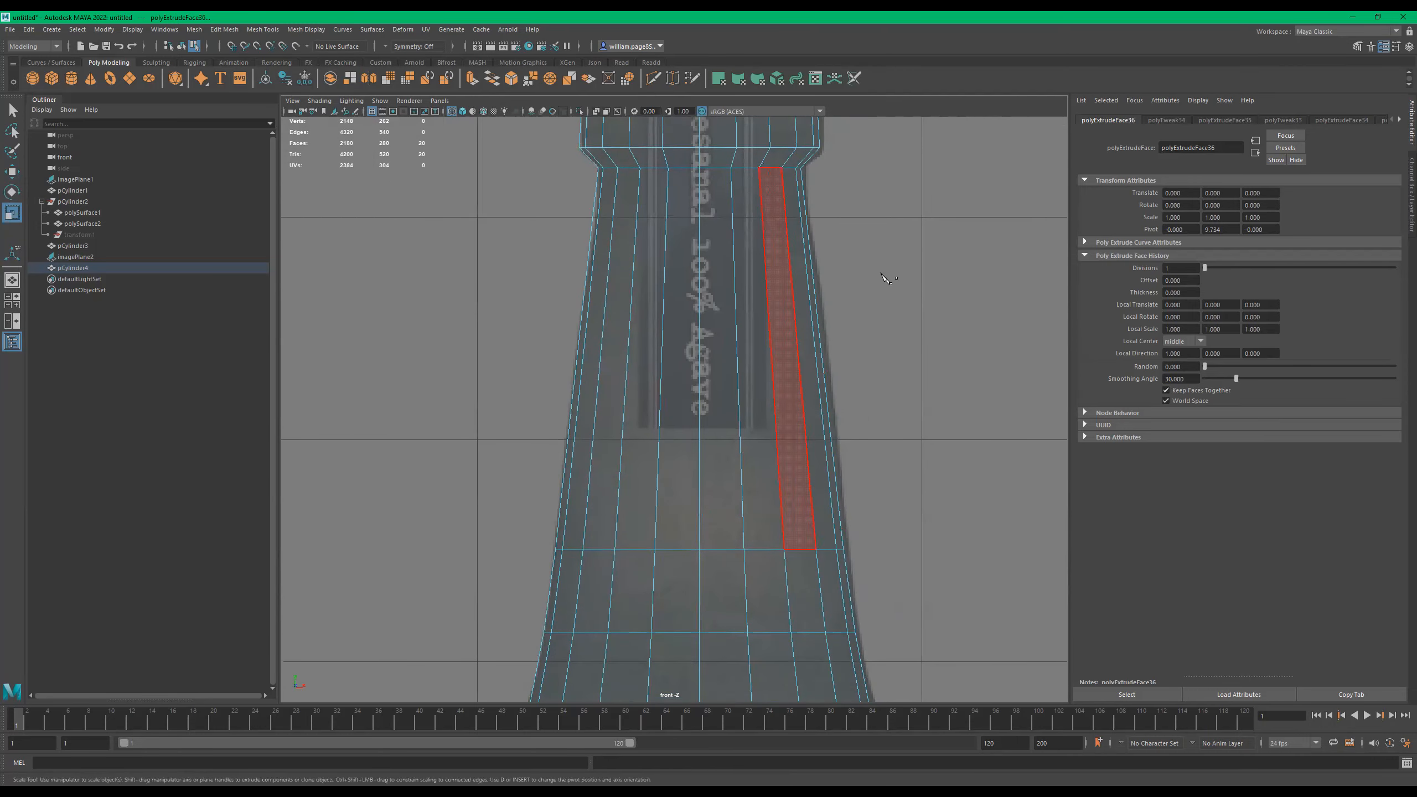
pyautogui.keyDown('ctrl'); pyautogui.click(813, 277); pyautogui.keyUp('ctrl')
pyautogui.keyDown('ctrl'); pyautogui.click(813, 338); pyautogui.keyUp('ctrl')
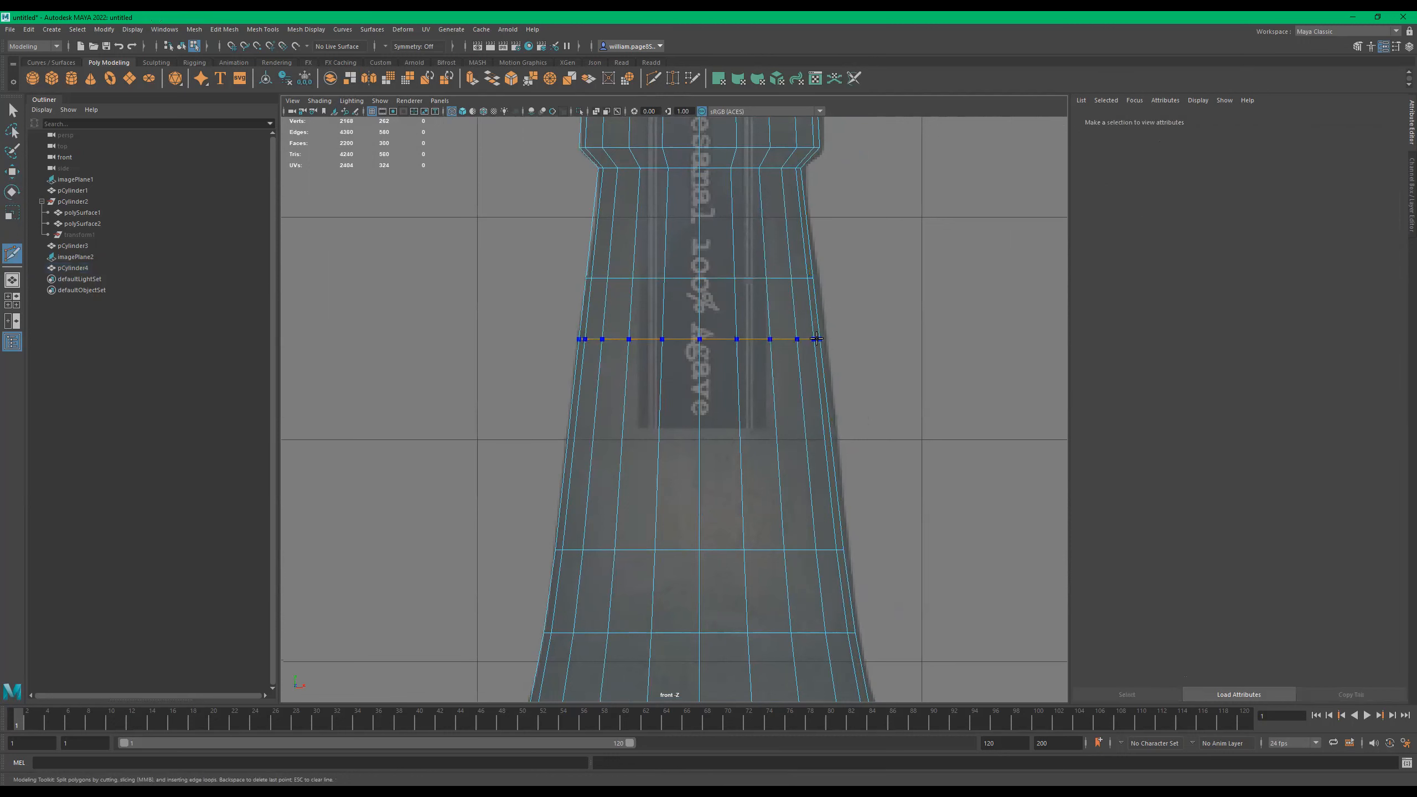
pyautogui.keyDown('ctrl'); pyautogui.click(831, 442); pyautogui.keyUp('ctrl')
pyautogui.press('q')
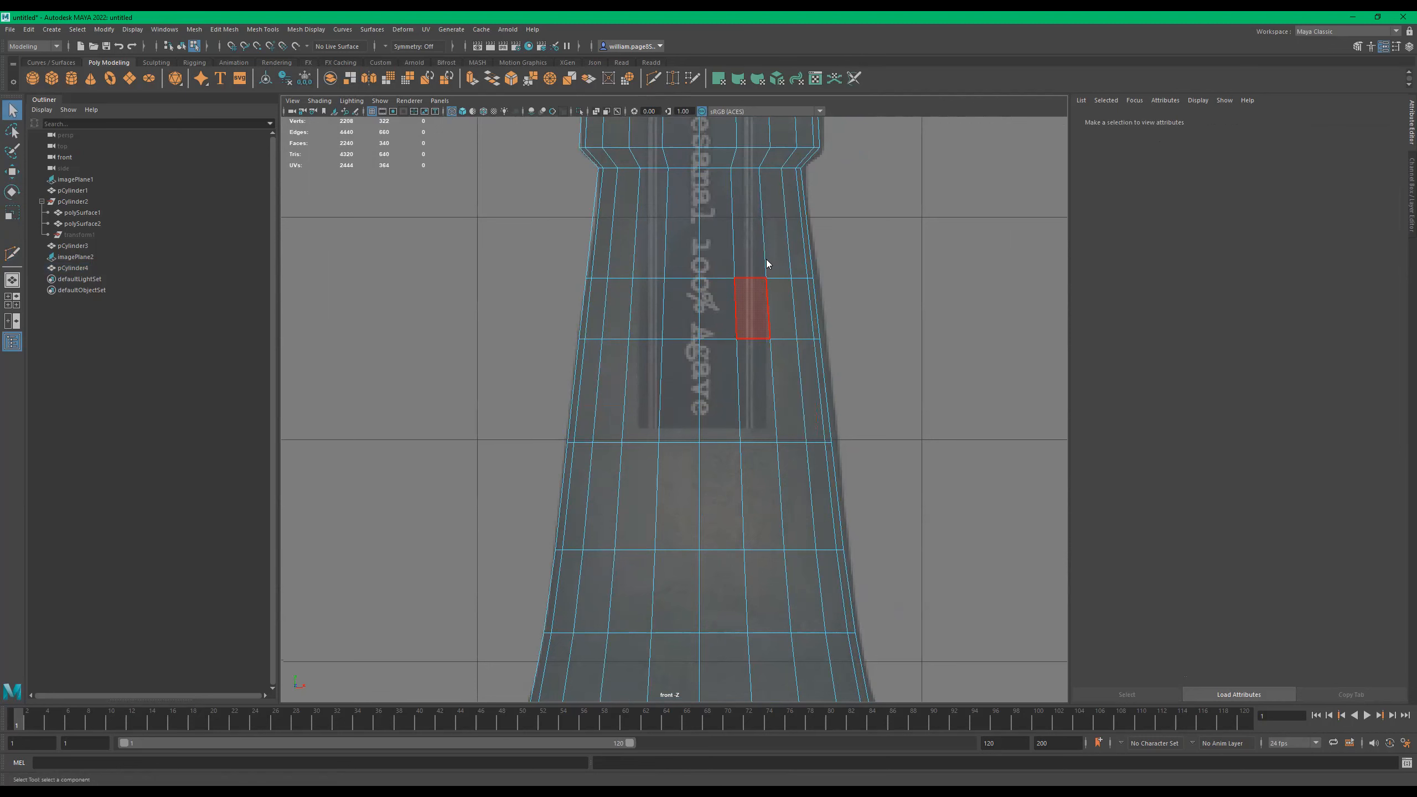
# Scale the two edge loops crossing the neck label outward toward the reference outline.
pyautogui.doubleClick(714, 277)
pyautogui.press('r')
pyautogui.moveTo(700, 279); pyautogui.dragTo(708, 284)
pyautogui.doubleClick(718, 339)
pyautogui.moveTo(701, 343); pyautogui.dragTo(710, 343)
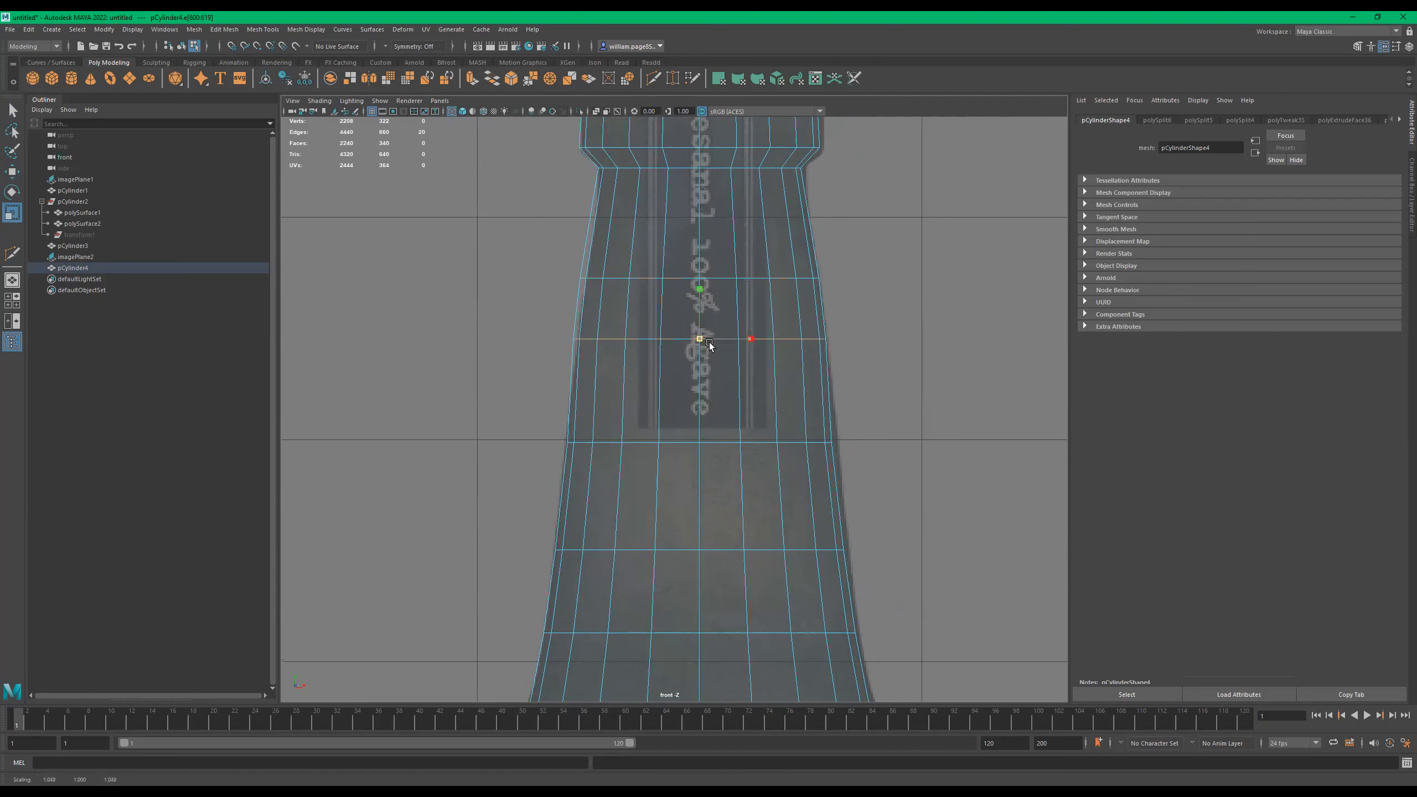
# Scale the edge loop just below the neck label outward to fit the reference outline.
pyautogui.doubleClick(721, 443)
pyautogui.press('w')
pyautogui.moveTo(702, 416); pyautogui.dragTo(709, 444)
pyautogui.press('e')
pyautogui.press('r')
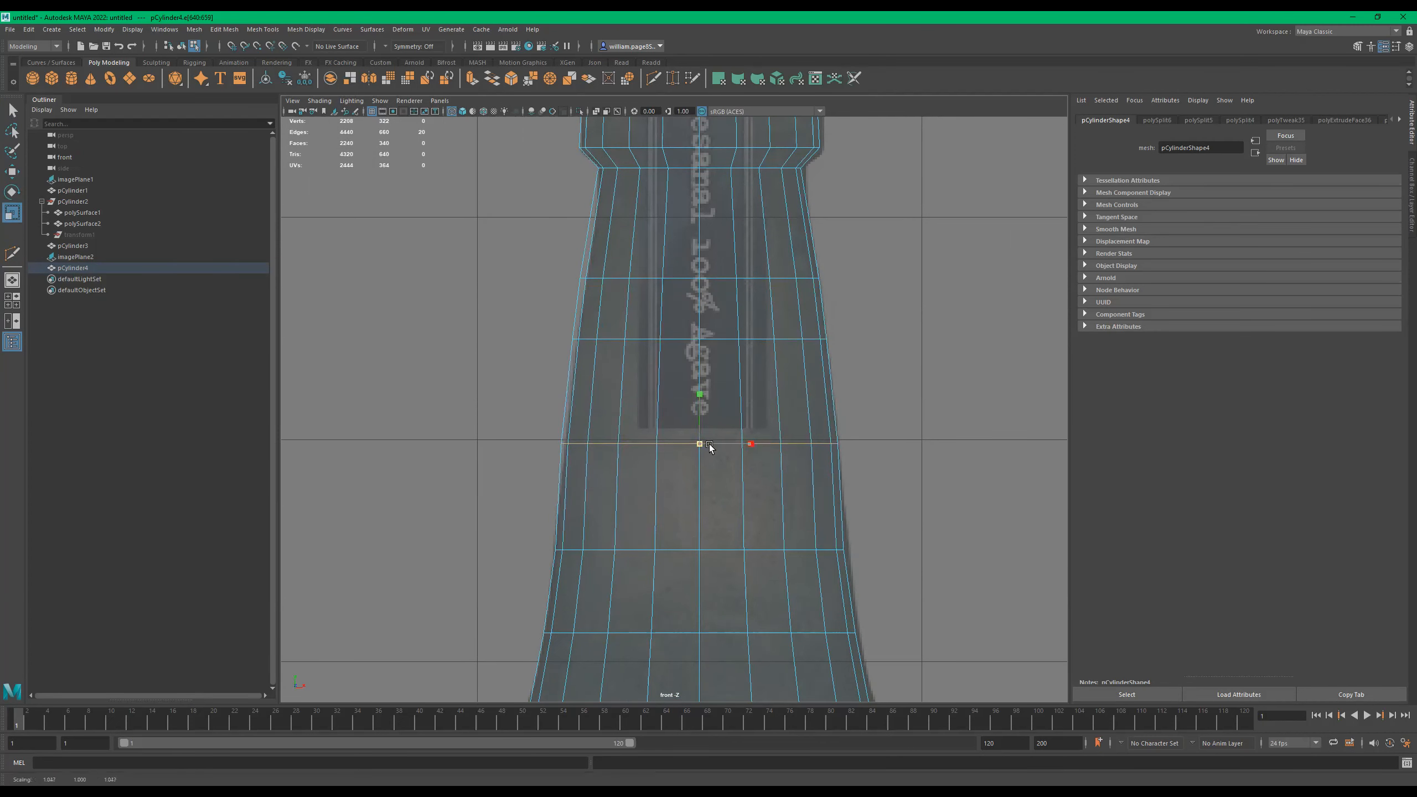
# Widen the next edge loop down the neck and the loop at the neck's base to match the silhouette.
pyautogui.keyDown('alt'); pyautogui.moveTo(861, 496); pyautogui.dragTo(860, 424, button='middle'); pyautogui.keyUp('alt')
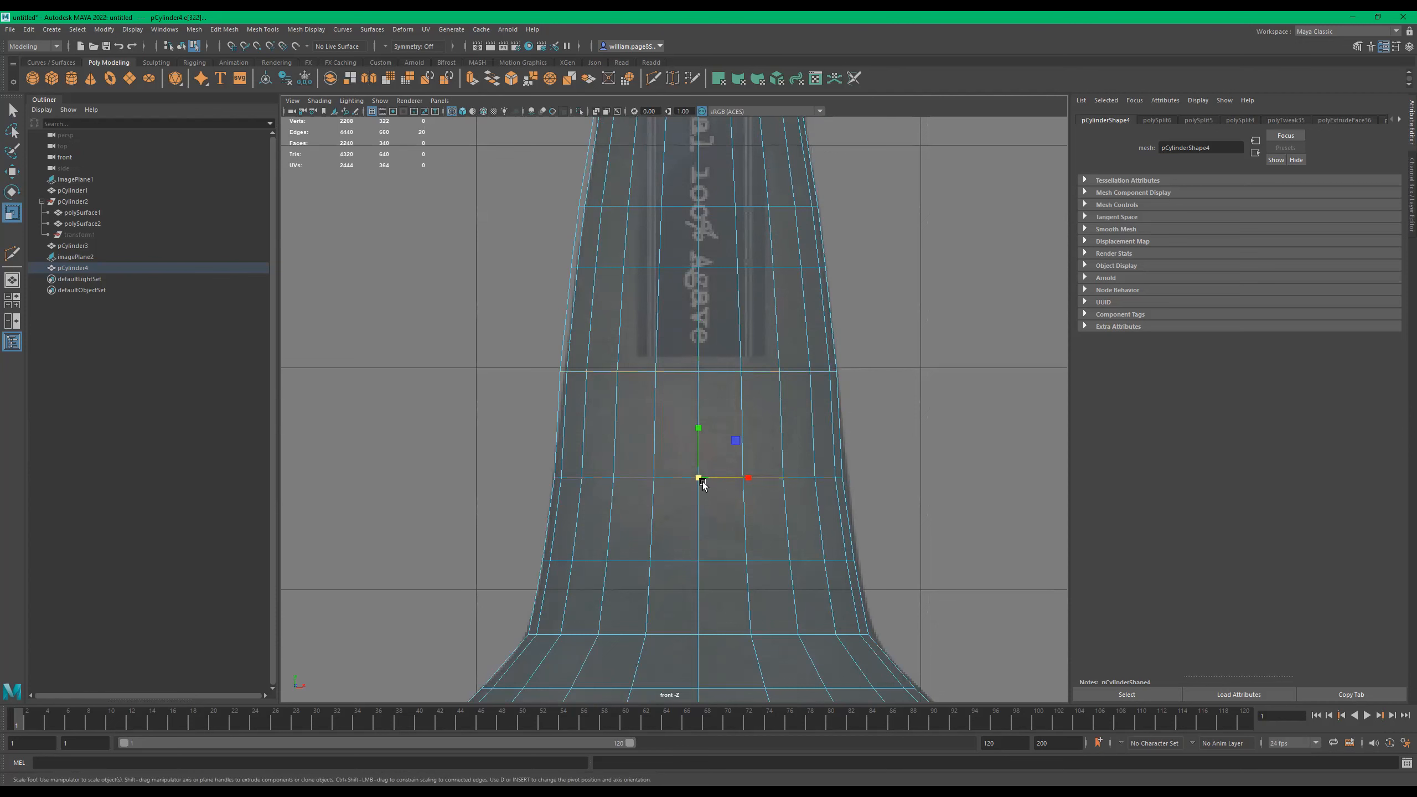
pyautogui.moveTo(696, 483); pyautogui.dragTo(704, 484)
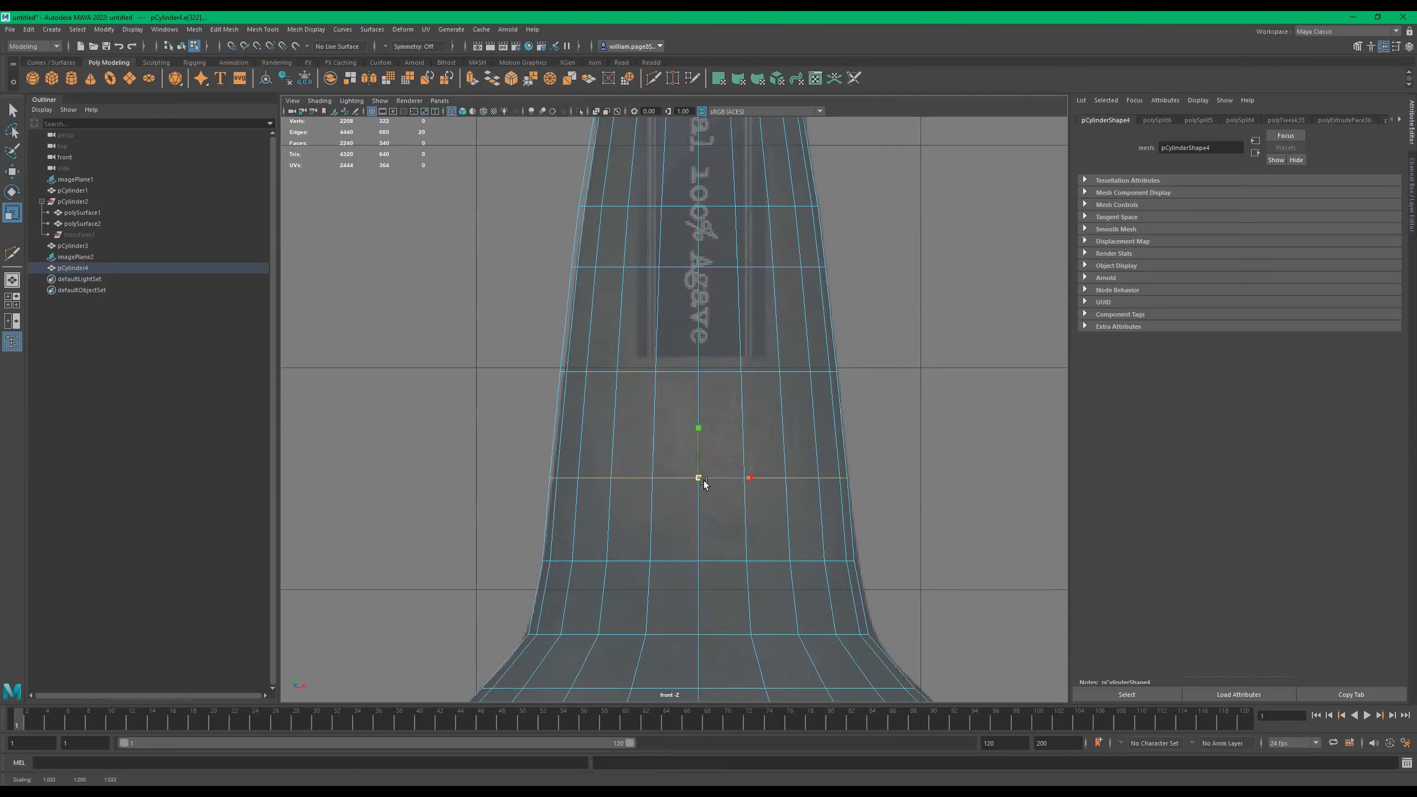
pyautogui.keyDown('alt'); pyautogui.moveTo(926, 489); pyautogui.dragTo(923, 363, button='middle'); pyautogui.keyUp('alt')
pyautogui.doubleClick(765, 507)
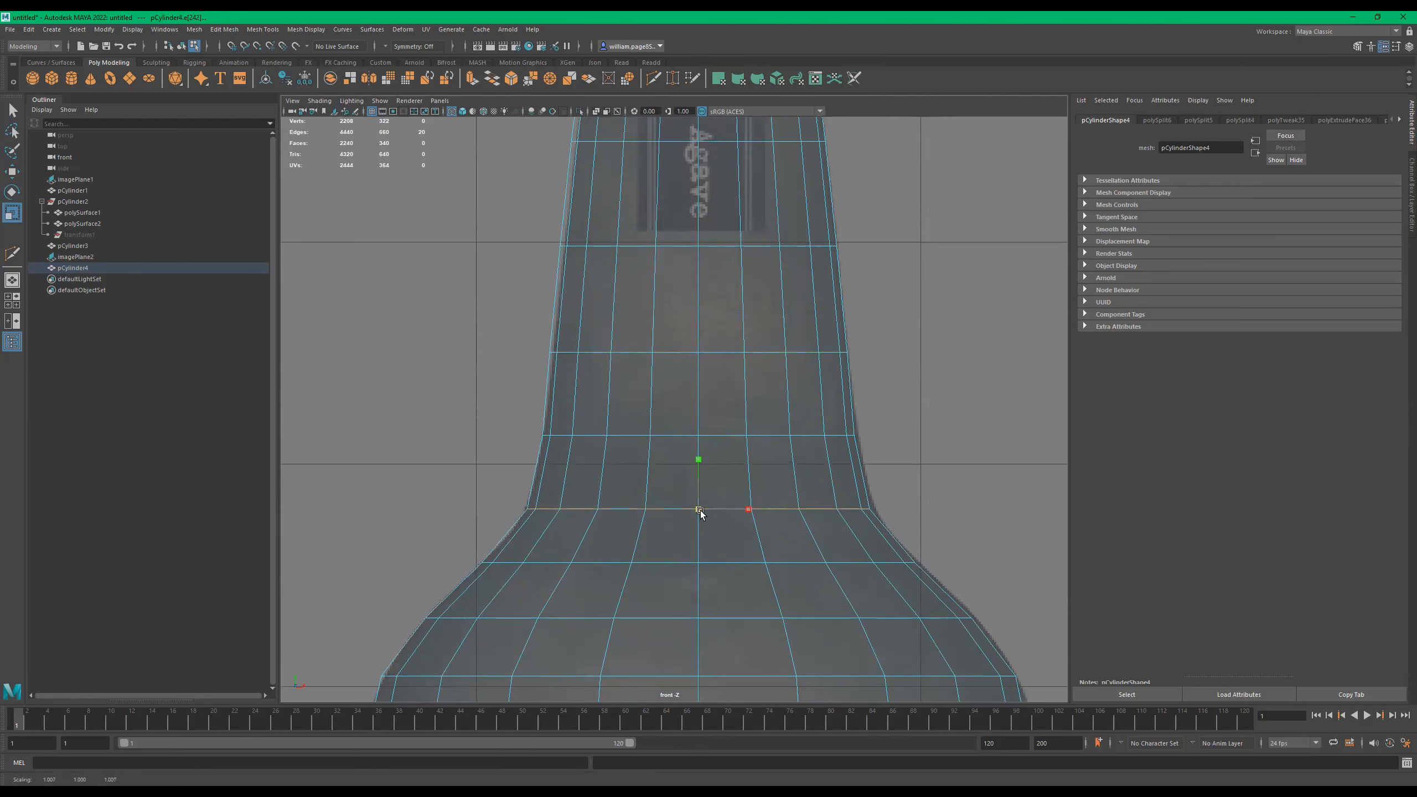
# Scale the lower-neck edge loop and the loop just below the neck label inward slightly to smooth the taper.
pyautogui.scroll(-5, 700, 512)
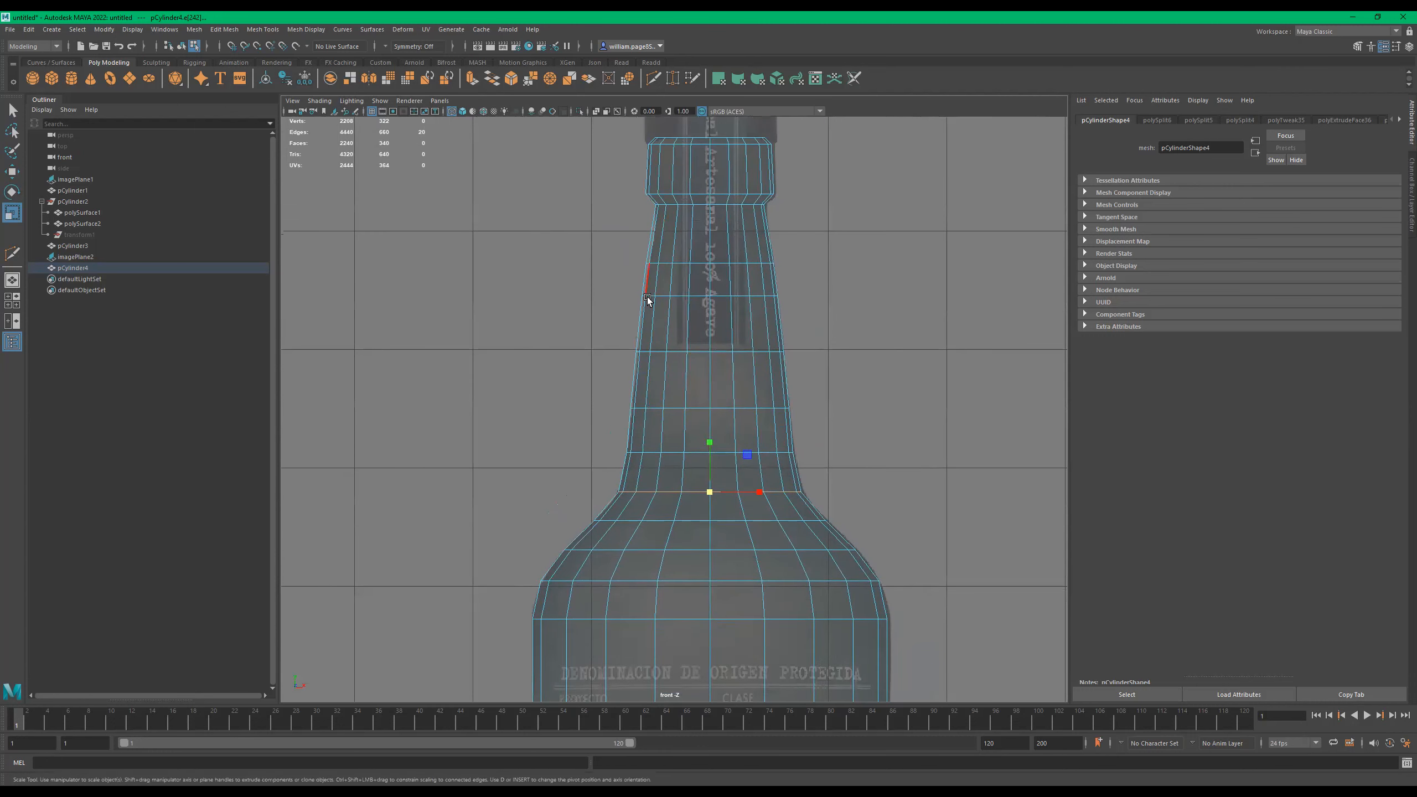
pyautogui.scroll(5, 671, 404)
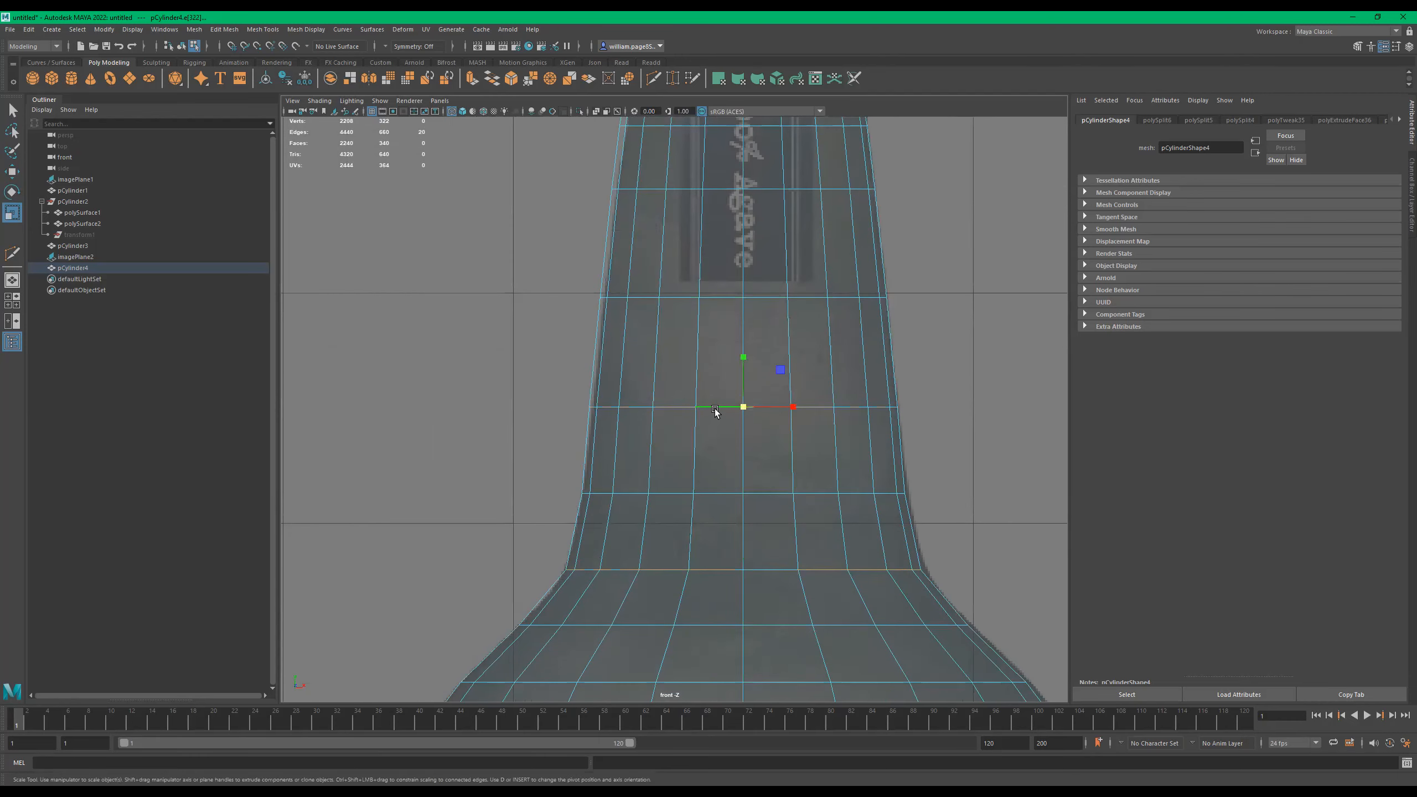
pyautogui.click(740, 407)
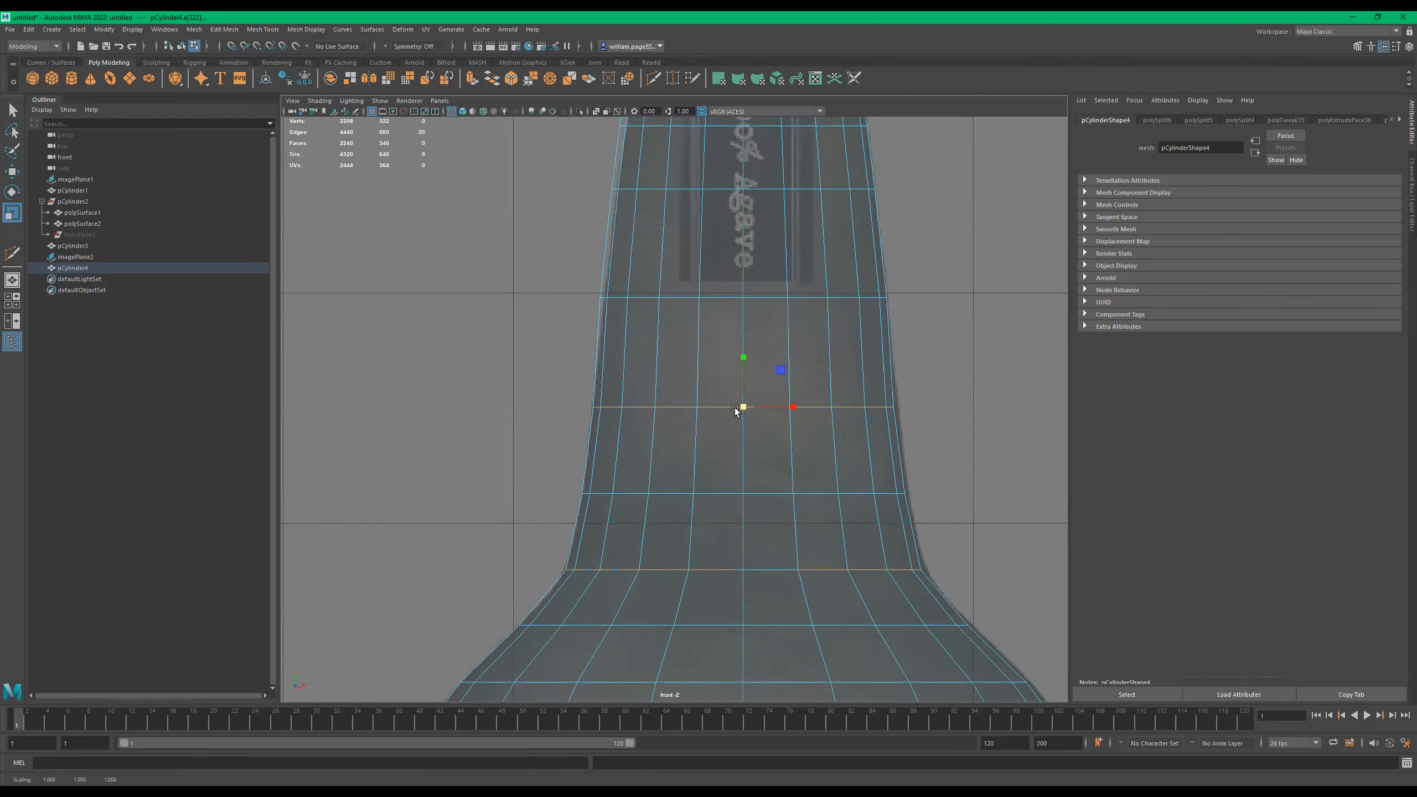
pyautogui.keyDown('alt'); pyautogui.moveTo(626, 410); pyautogui.dragTo(641, 514, button='middle'); pyautogui.keyUp('alt')
pyautogui.doubleClick(735, 399)
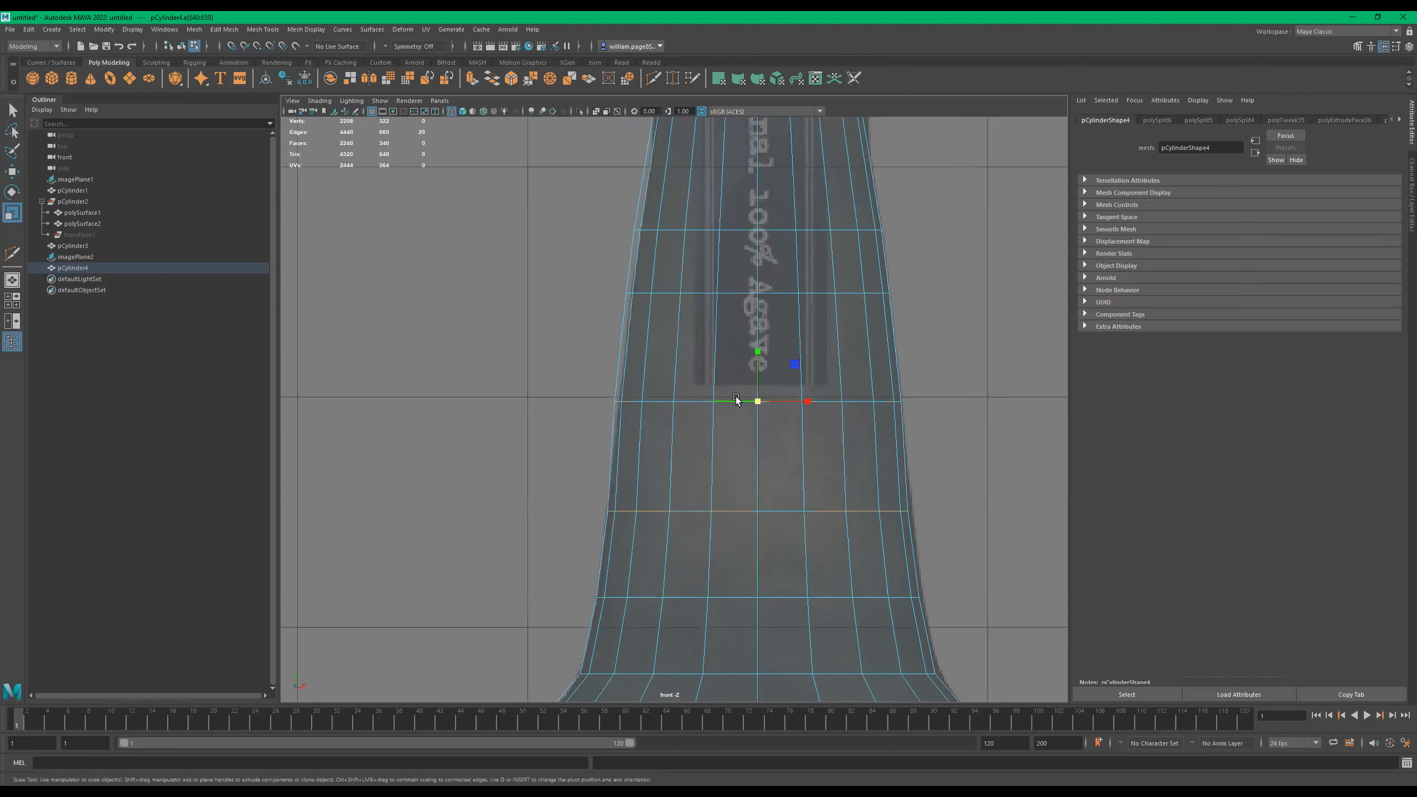
pyautogui.click(753, 402)
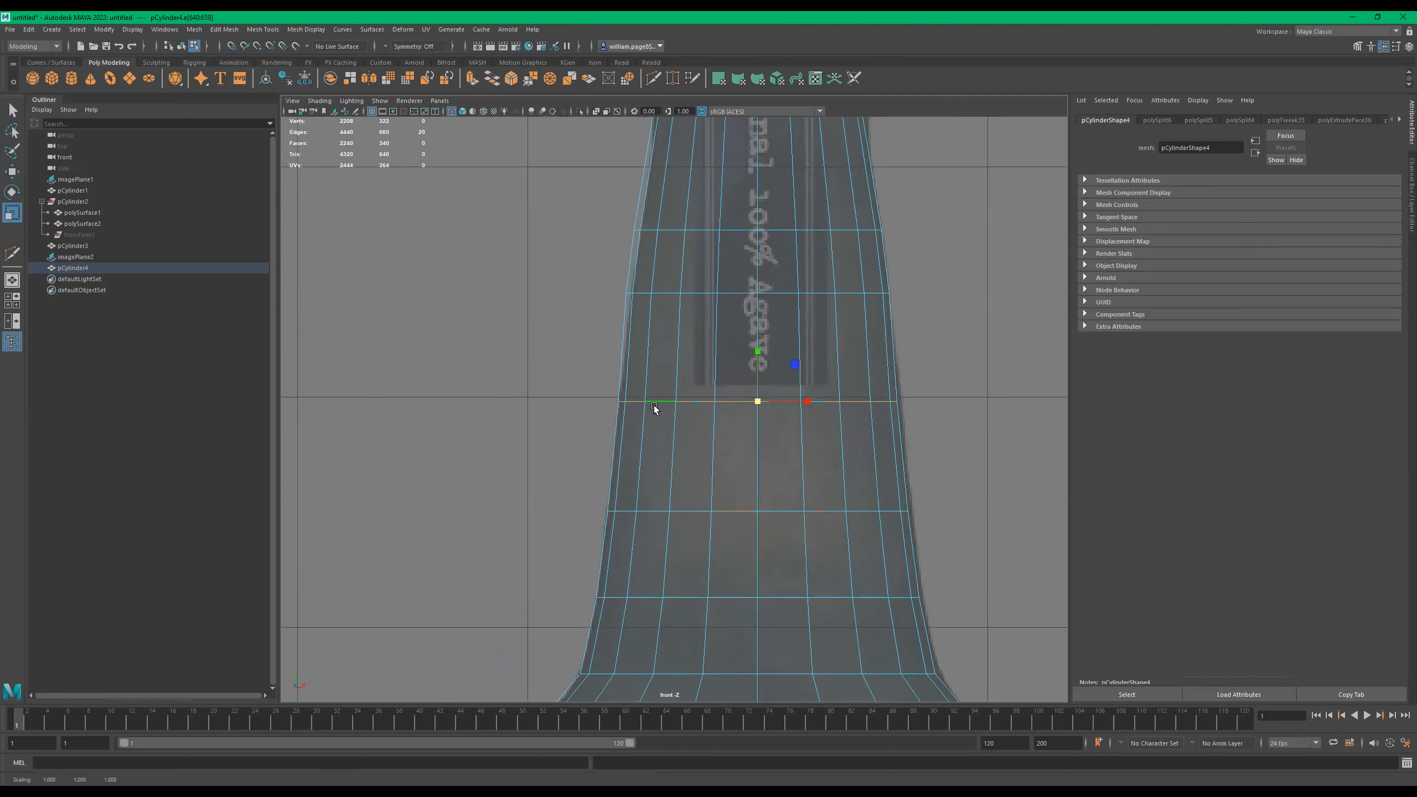
# Narrow and fine-tune the two edge loops crossing the neck label so the upper neck tapers evenly.
pyautogui.keyDown('alt'); pyautogui.moveTo(676, 392); pyautogui.dragTo(676, 464, button='middle'); pyautogui.keyUp('alt')
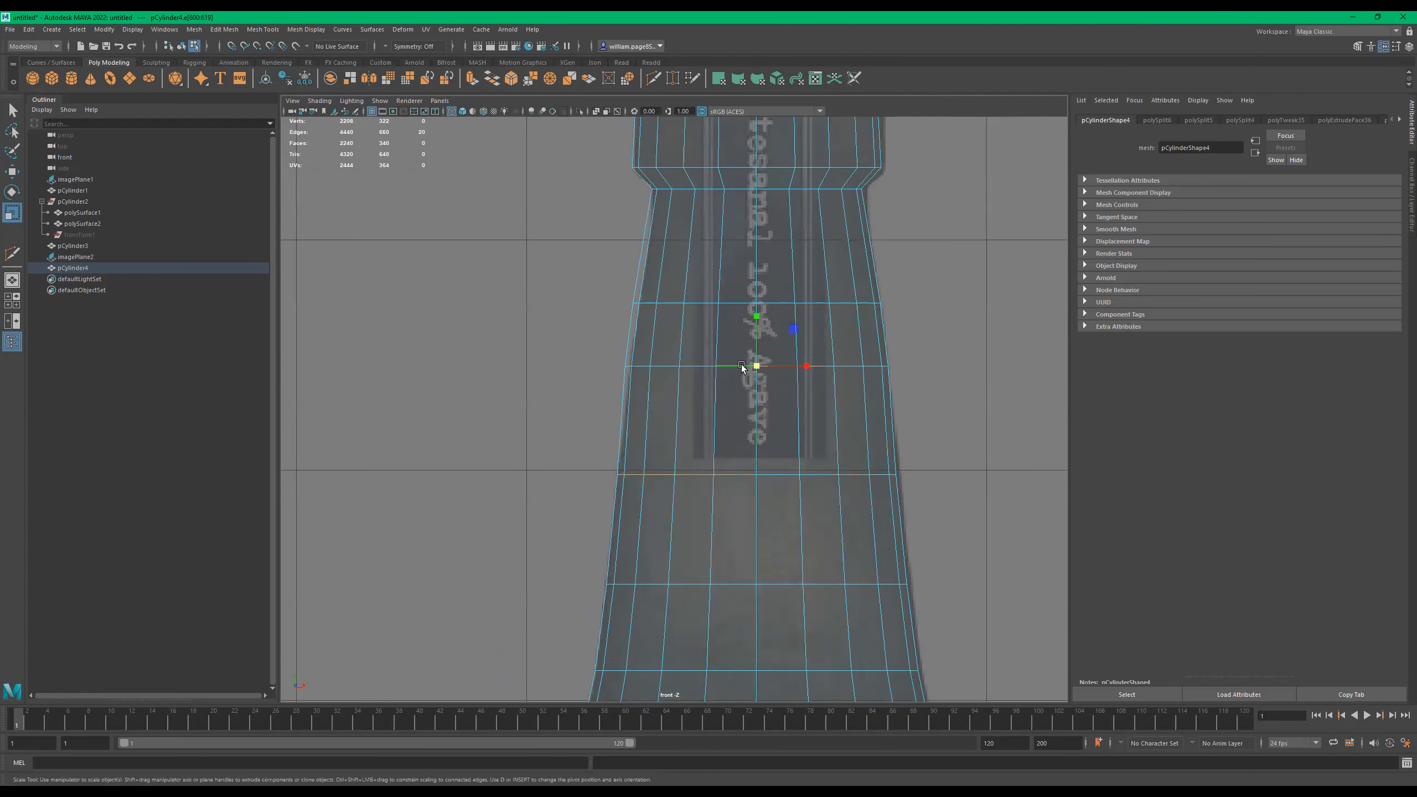
pyautogui.moveTo(763, 371); pyautogui.dragTo(748, 365)
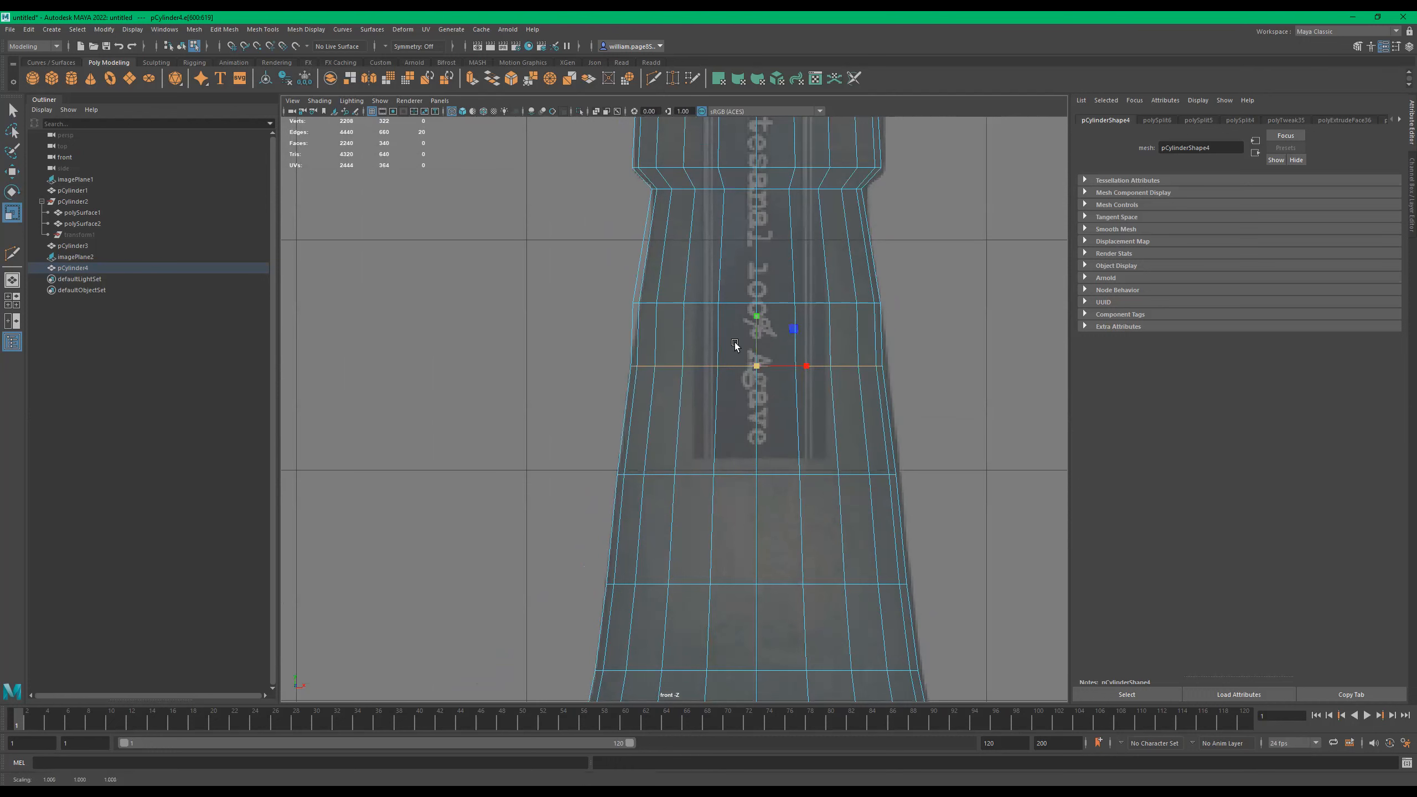
pyautogui.doubleClick(716, 303)
pyautogui.moveTo(754, 303); pyautogui.dragTo(743, 306)
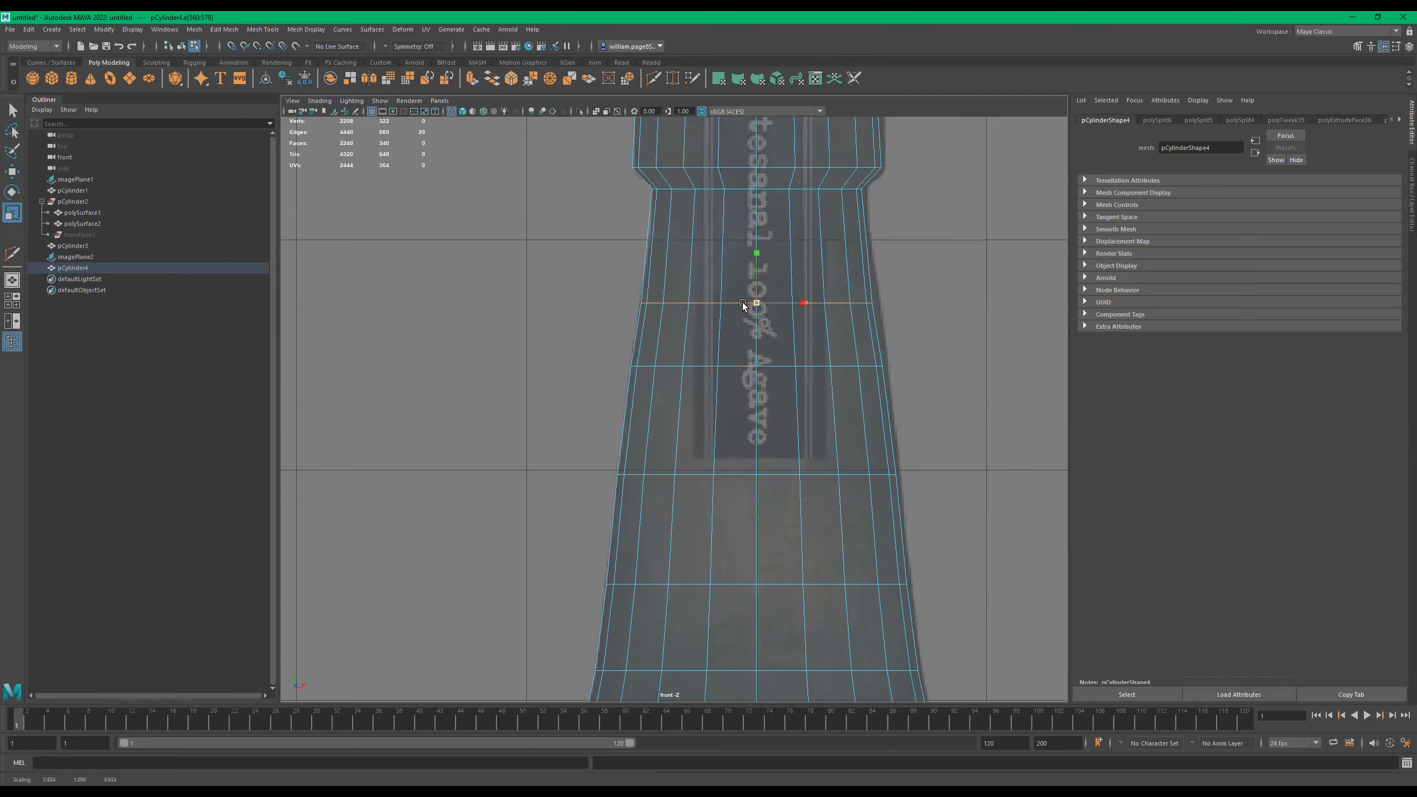
pyautogui.doubleClick(697, 366)
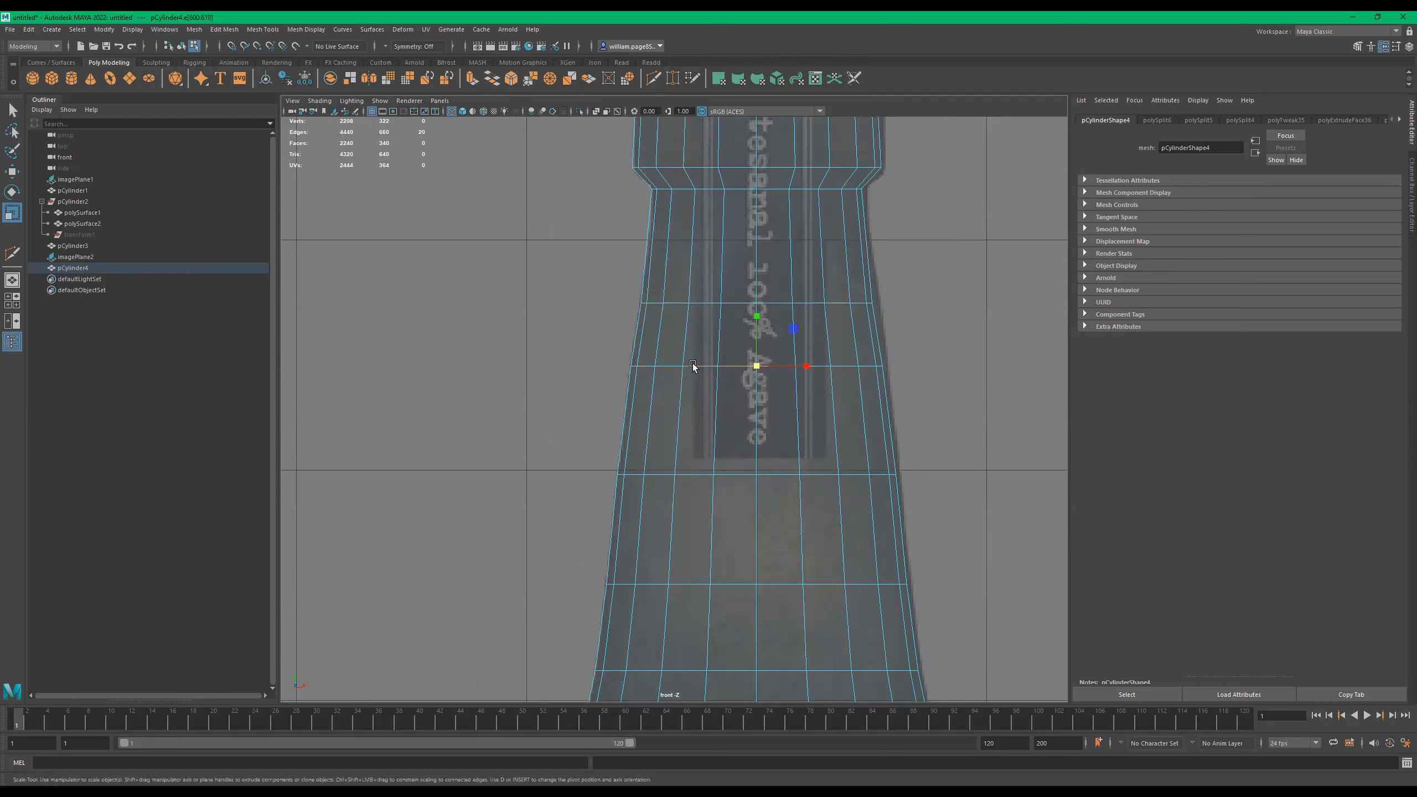
pyautogui.moveTo(754, 366); pyautogui.dragTo(753, 367)
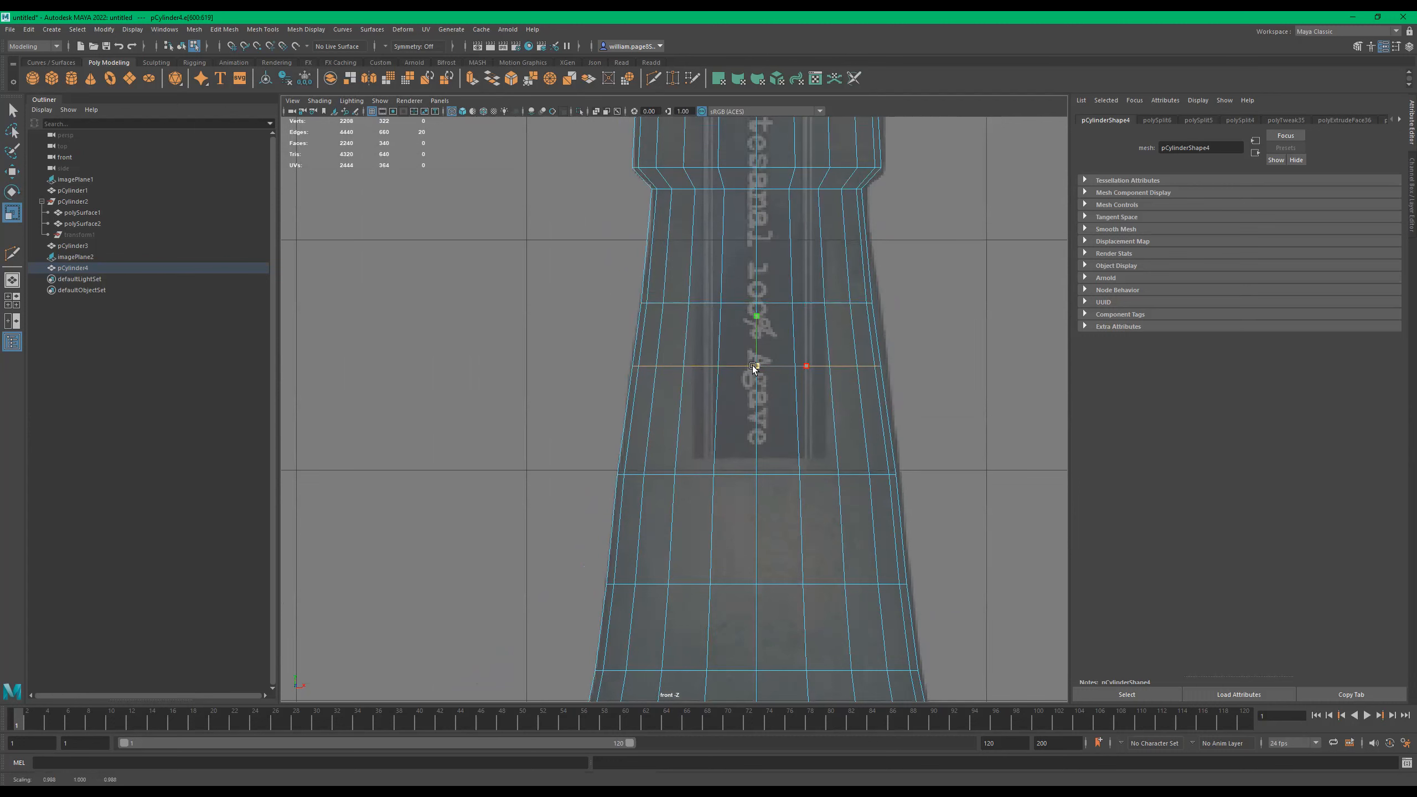
pyautogui.doubleClick(731, 303)
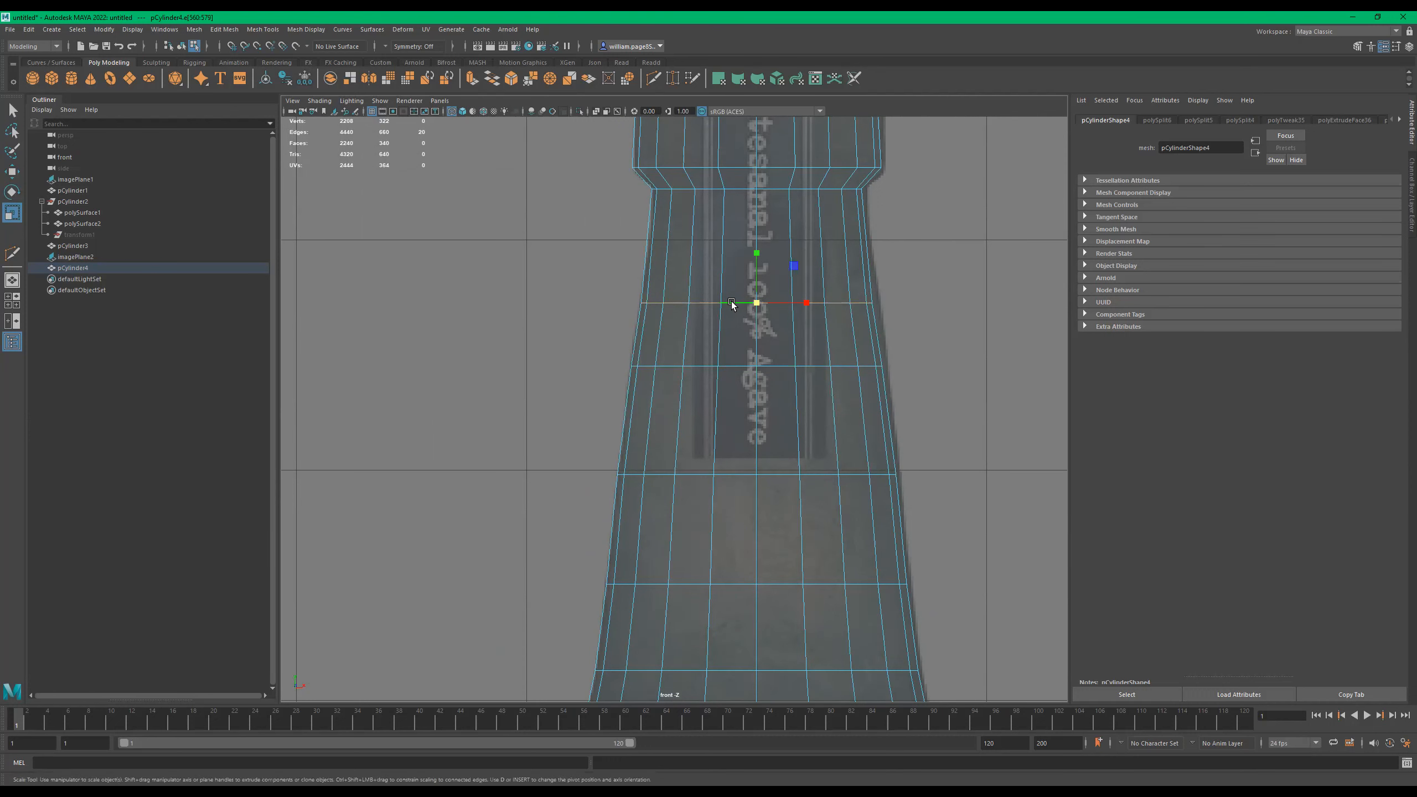
pyautogui.moveTo(754, 305); pyautogui.dragTo(757, 305)
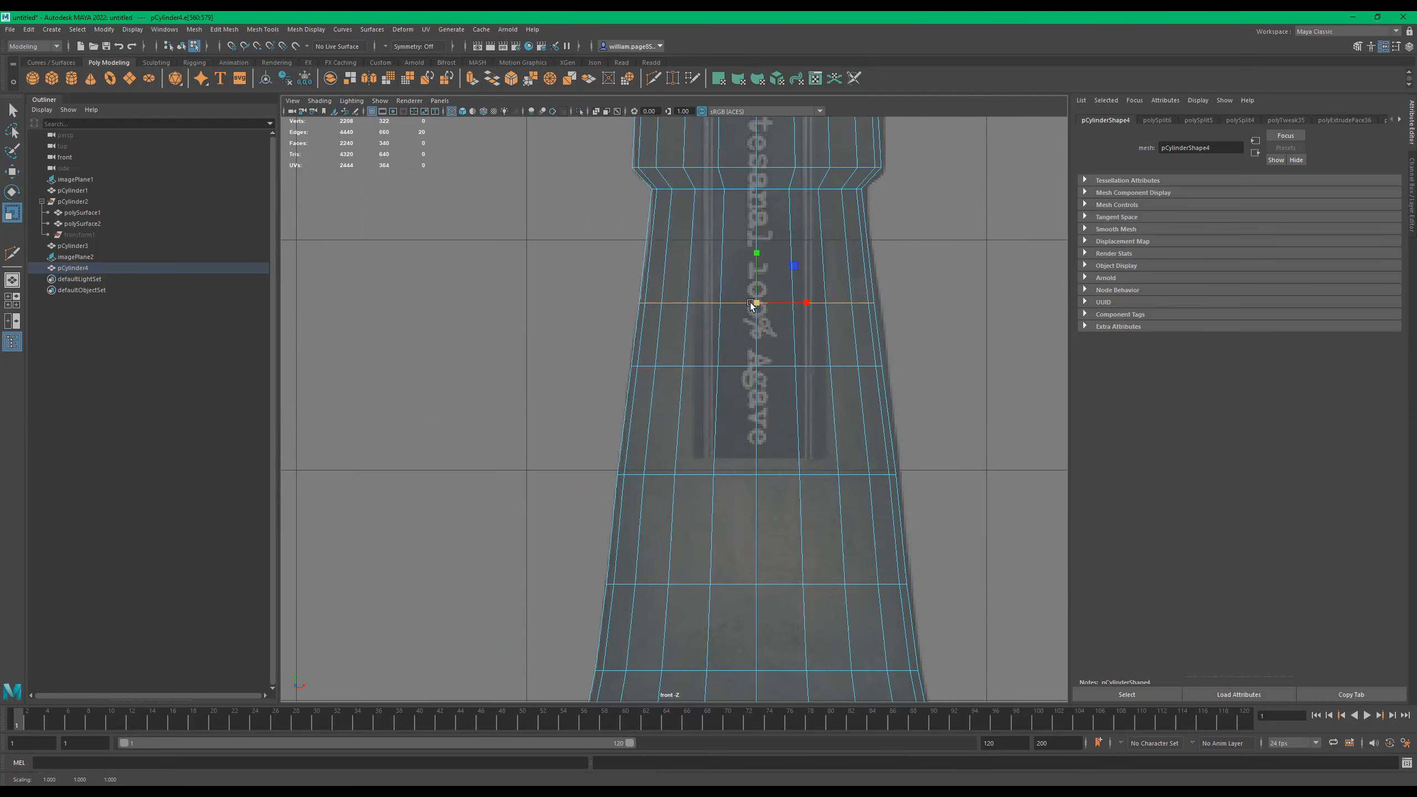
# Insert an edge loop just below the neck's base and scale it in slightly to round the transition into the shoulder.
pyautogui.scroll(-6, 761, 393)
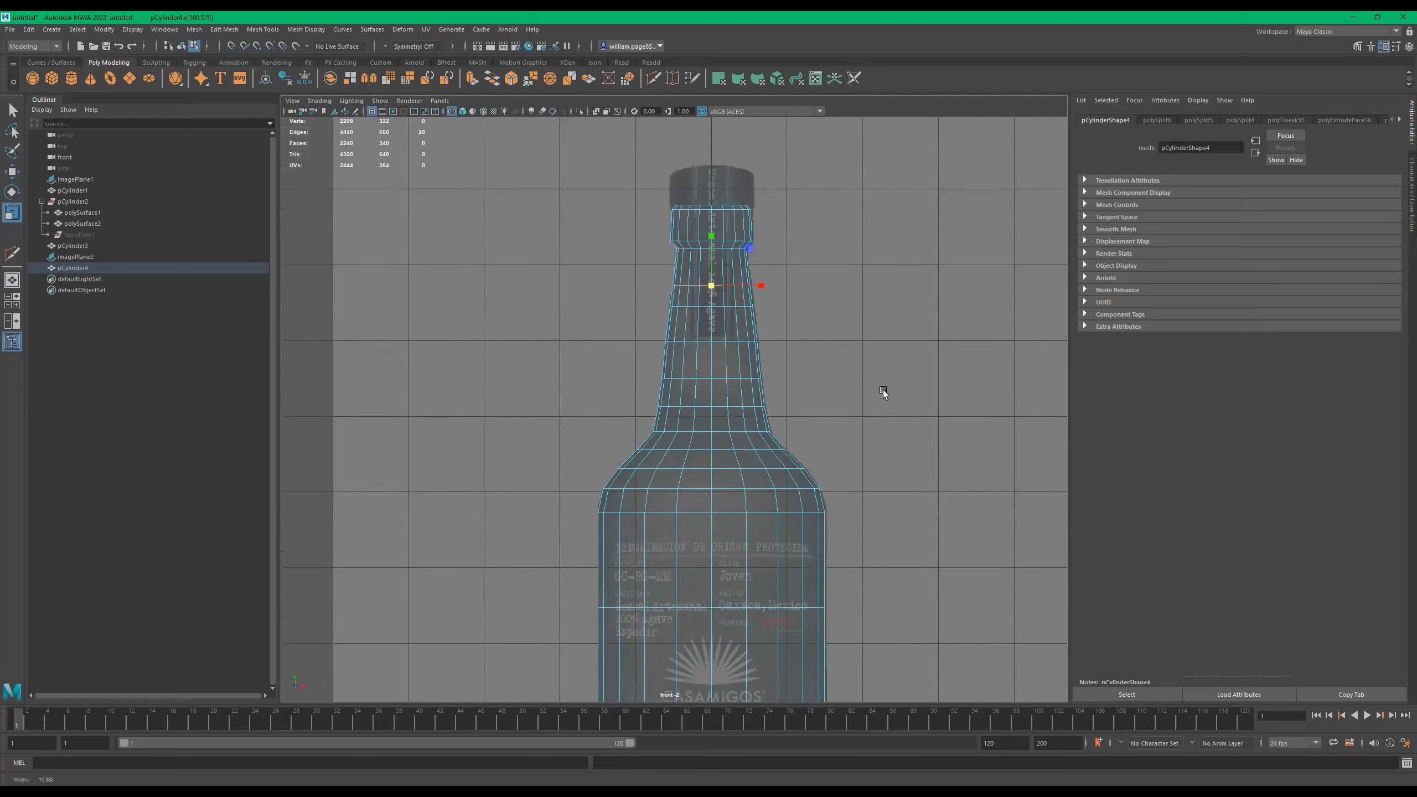
pyautogui.scroll(5, 883, 390)
pyautogui.scroll(8, 764, 318)
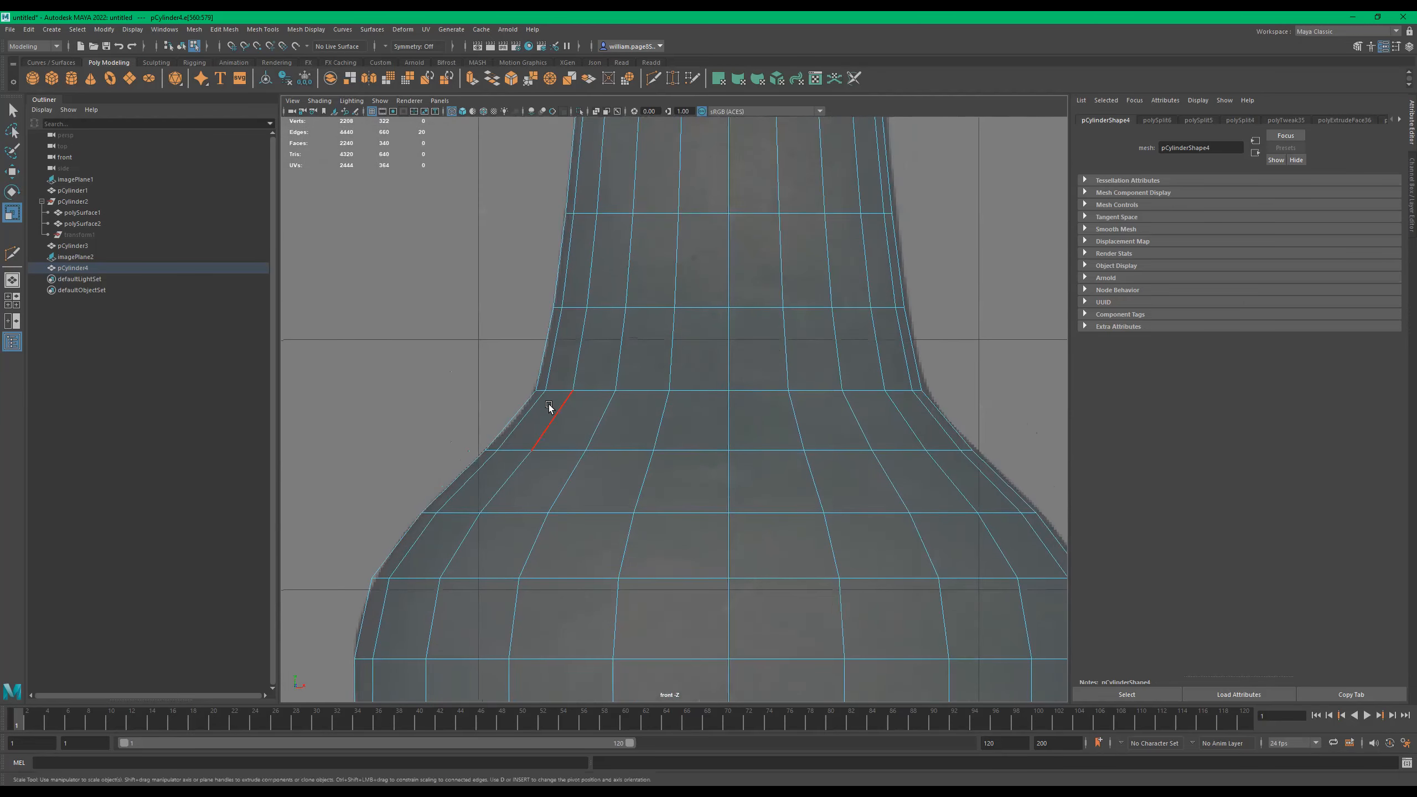
pyautogui.click(653, 78)
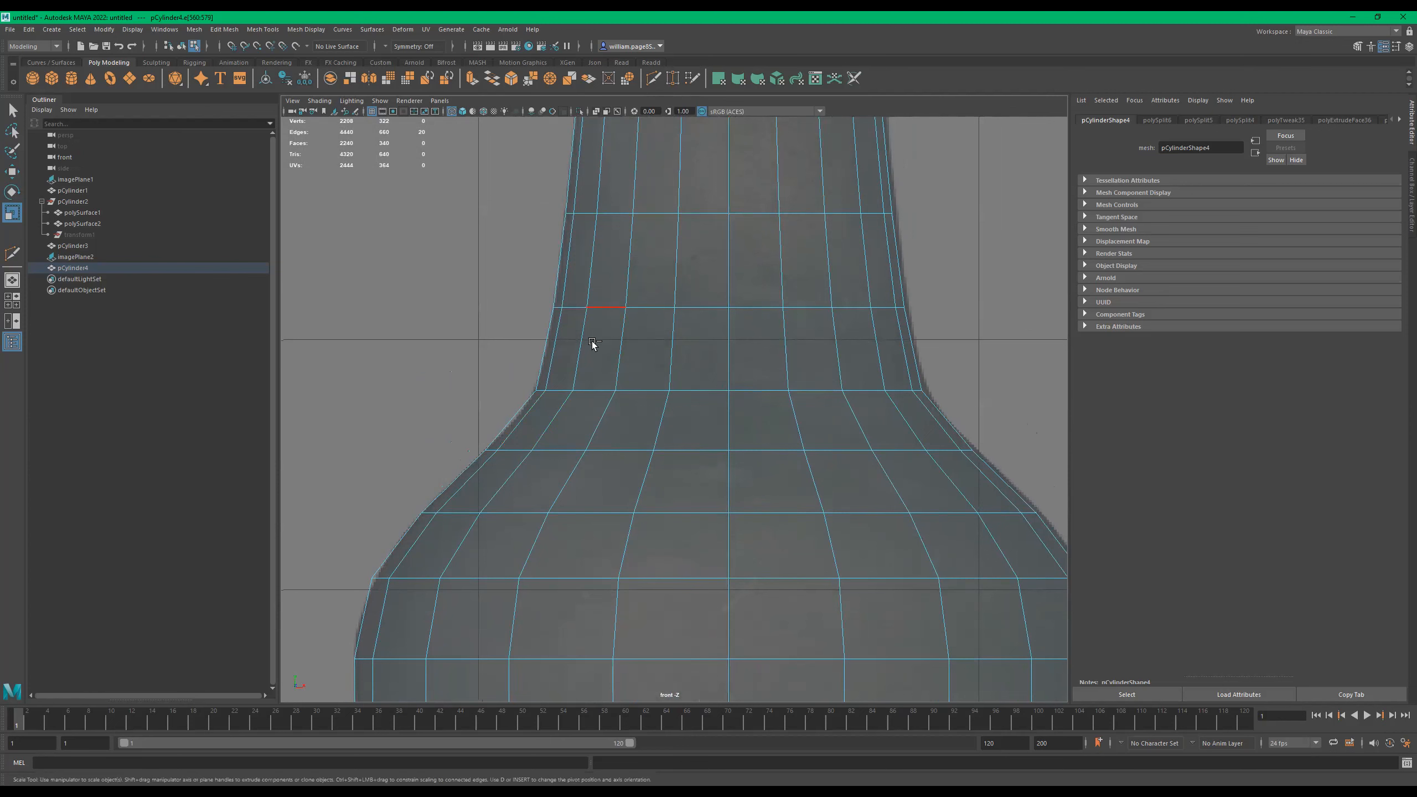
pyautogui.keyDown('ctrl'); pyautogui.click(560, 420); pyautogui.keyUp('ctrl')
pyautogui.press('q')
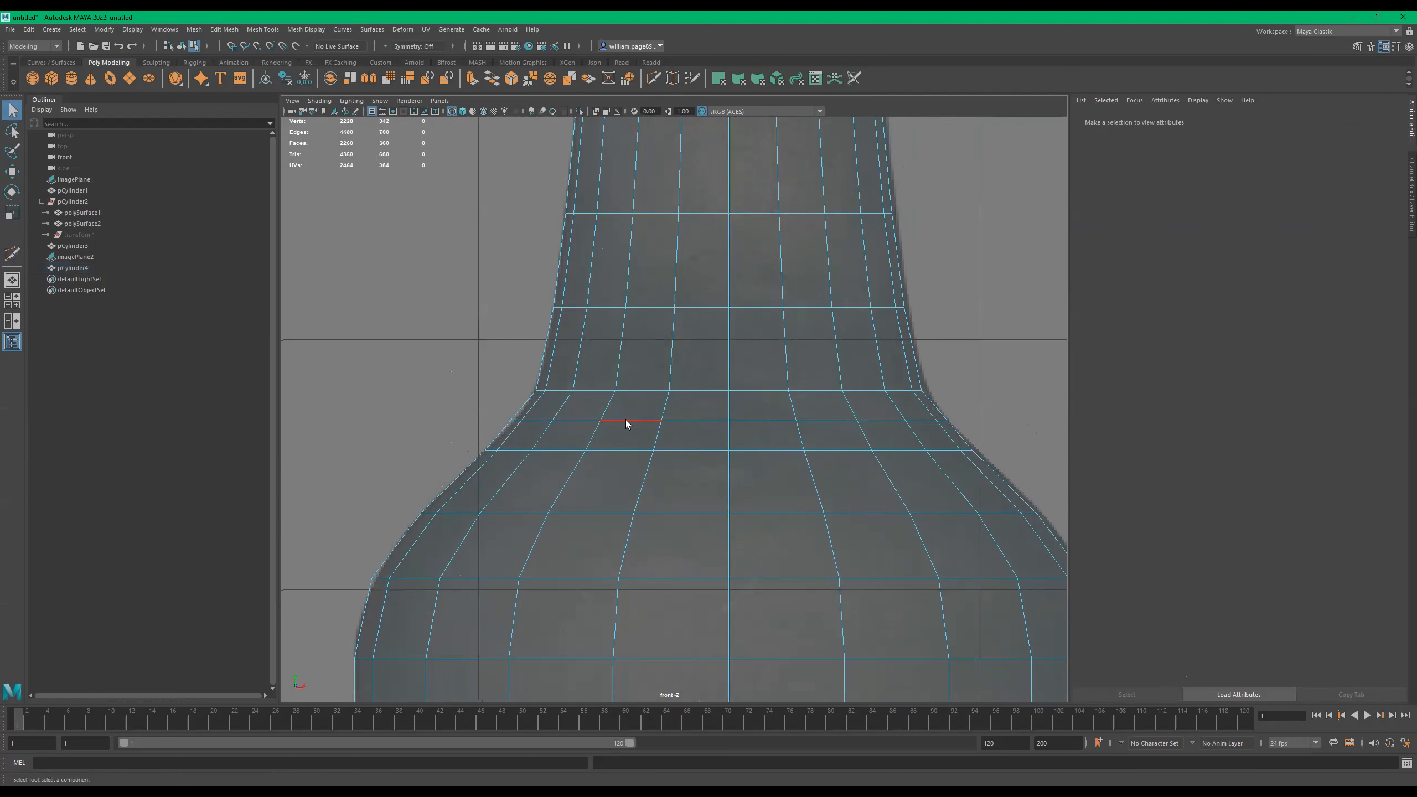
pyautogui.doubleClick(625, 419)
pyautogui.press('r')
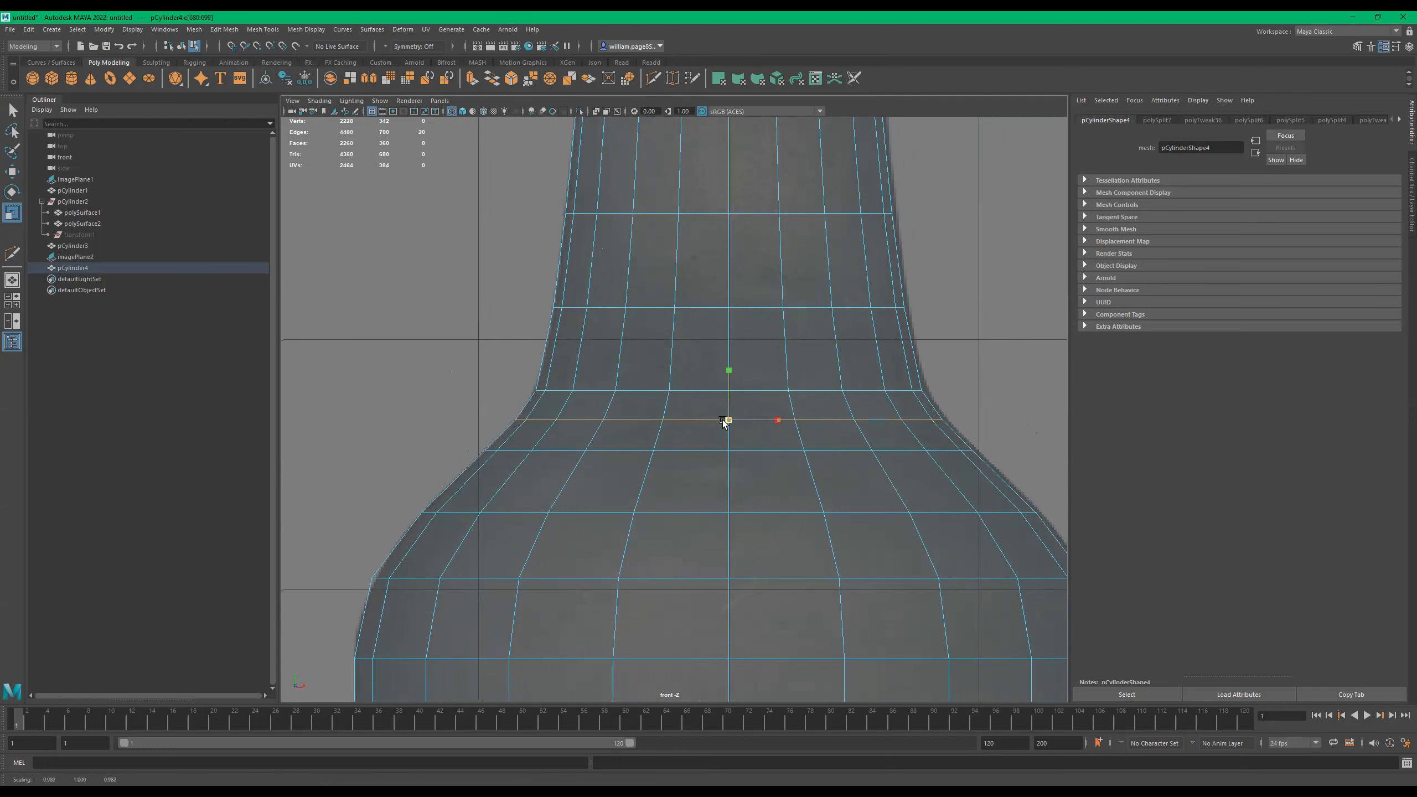
# Insert two edge loops around the lower shoulder, one above and one below the existing loop where it curves into the body.
pyautogui.keyDown('alt'); pyautogui.moveTo(688, 391); pyautogui.dragTo(800, 224, button='middle'); pyautogui.keyUp('alt')
pyautogui.keyDown('alt'); pyautogui.moveTo(503, 421); pyautogui.dragTo(625, 397, button='right'); pyautogui.keyUp('alt')
pyautogui.keyDown('alt'); pyautogui.moveTo(625, 396); pyautogui.dragTo(604, 396, button='middle'); pyautogui.keyUp('alt')
pyautogui.click(660, 80)
pyautogui.keyDown('ctrl'); pyautogui.click(471, 463); pyautogui.keyUp('ctrl')
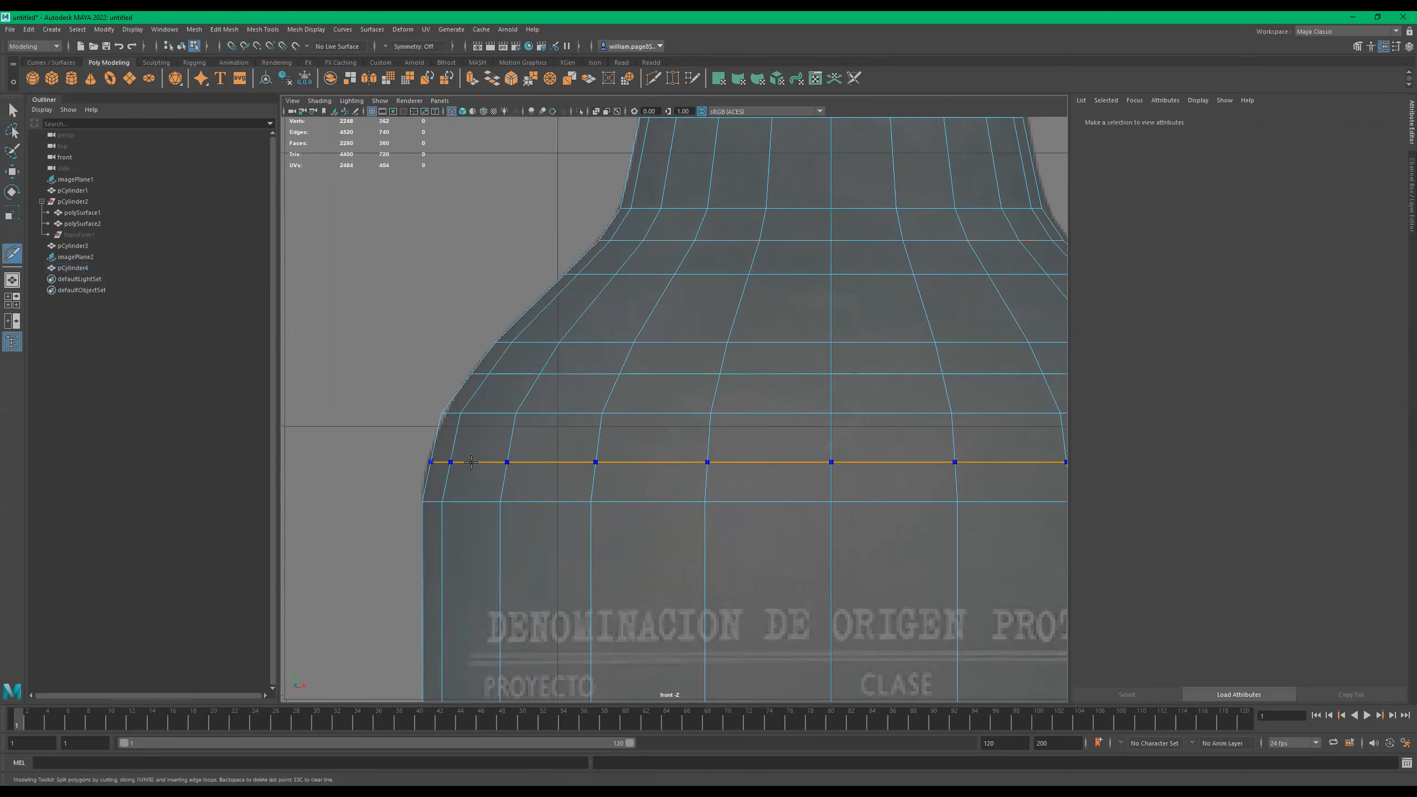
pyautogui.press('q')
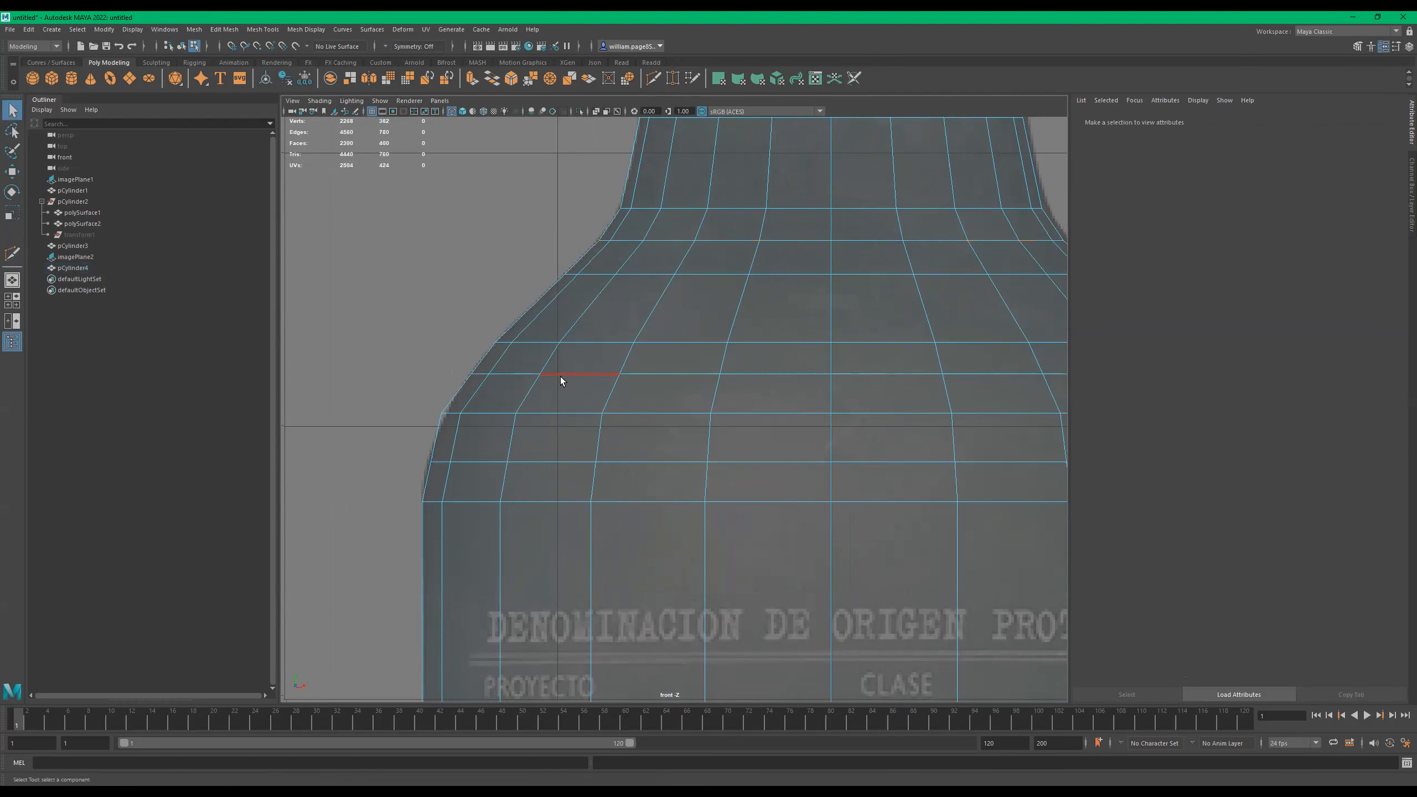
# Scale the three lower-shoulder edge loops slightly outward so the curve follows the bottle silhouette.
pyautogui.doubleClick(560, 374)
pyautogui.press('t')
pyautogui.press('r')
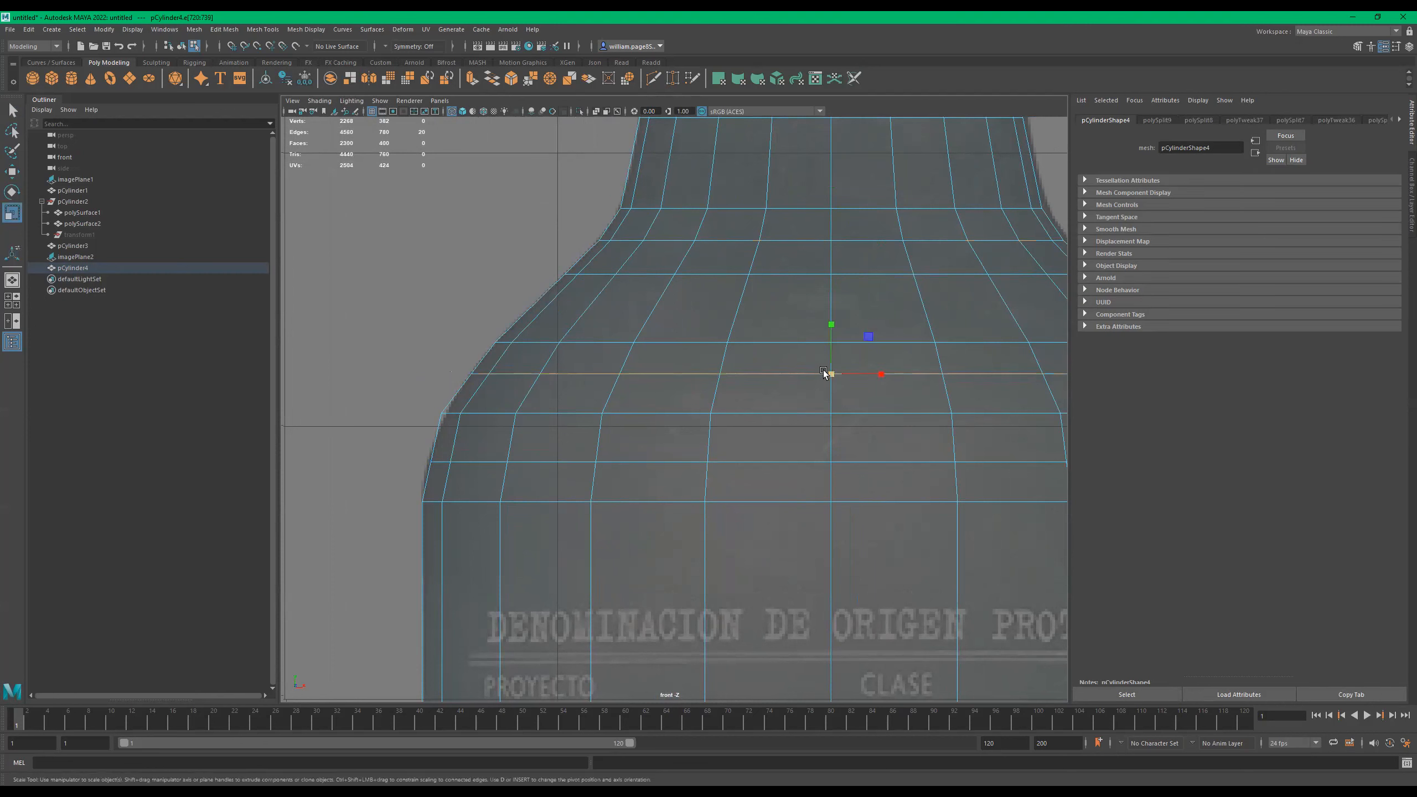
pyautogui.doubleClick(557, 412)
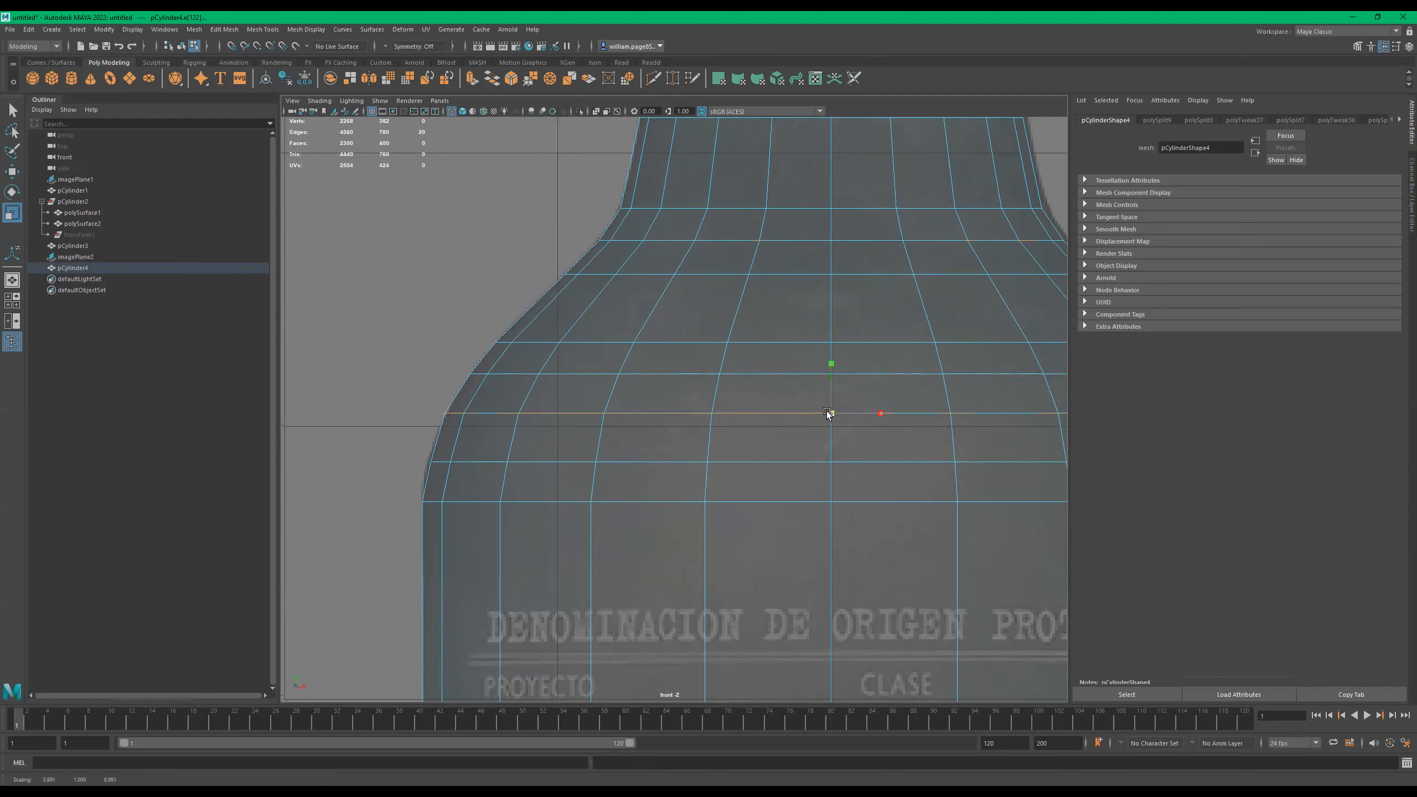
pyautogui.doubleClick(558, 462)
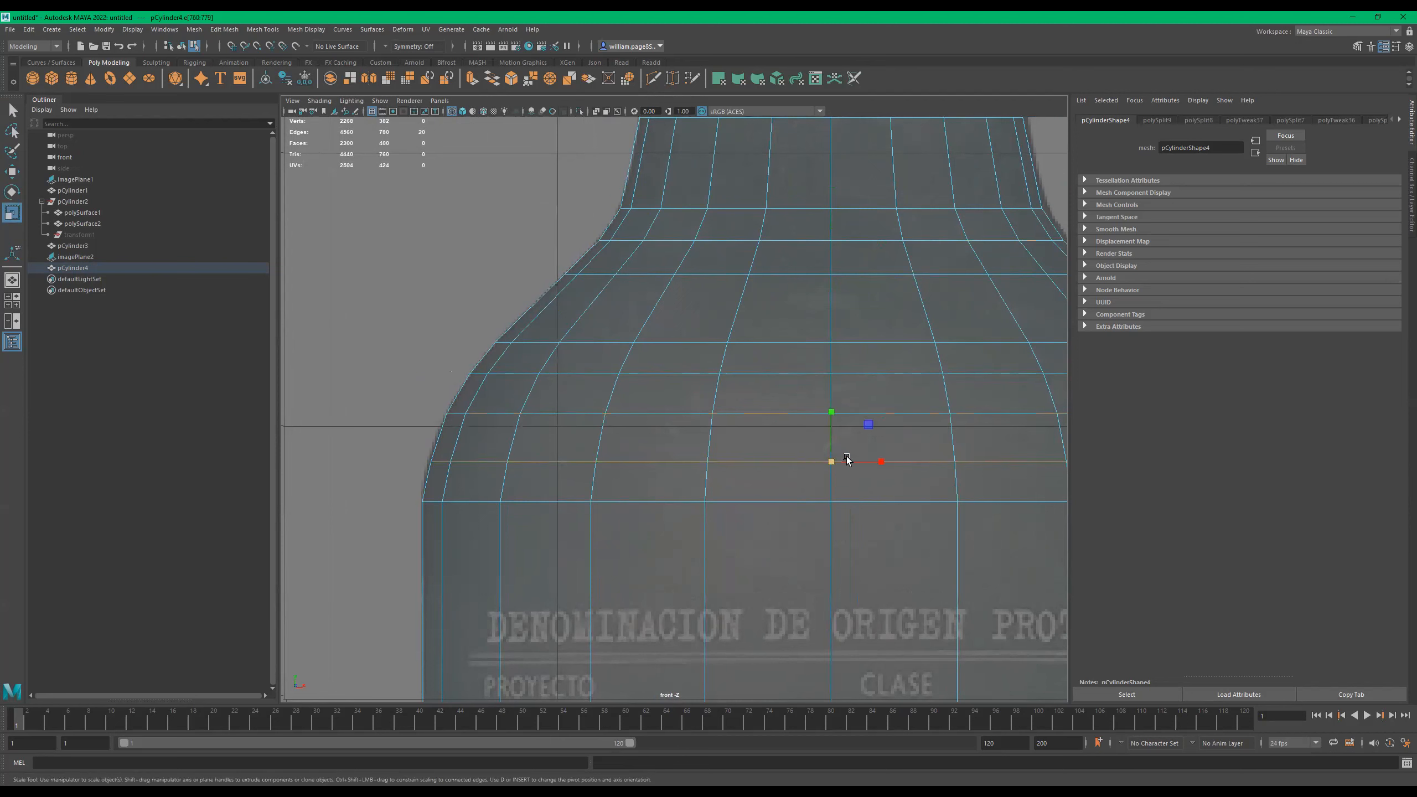
pyautogui.moveTo(831, 462); pyautogui.dragTo(837, 464)
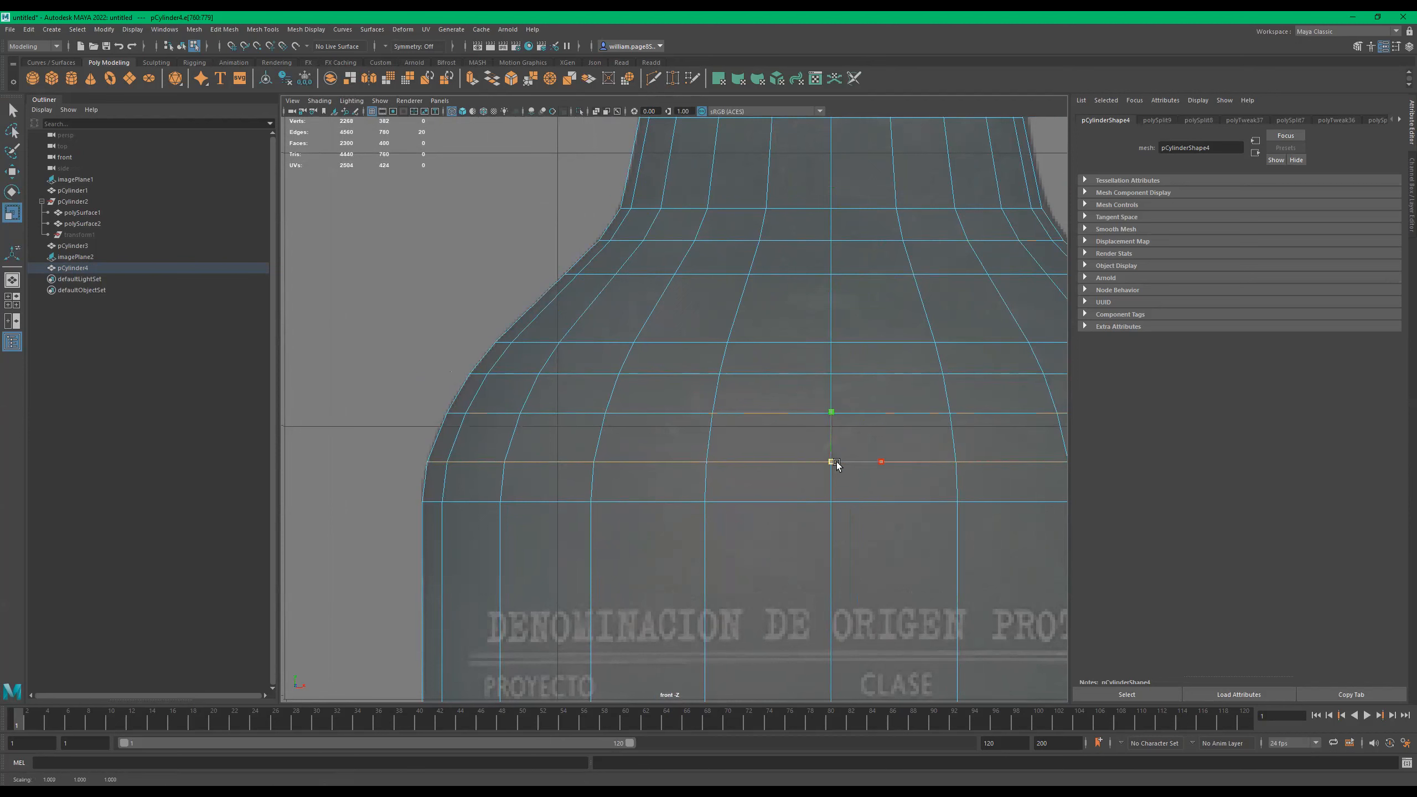
# Select only the bottom cap faces of the bottle body and move them down towards the start of the base curve.
pyautogui.scroll(-5, 608, 501)
pyautogui.keyDown('alt'); pyautogui.moveTo(468, 505); pyautogui.dragTo(485, 401, button='middle'); pyautogui.keyUp('alt')
pyautogui.scroll(-7, 665, 427)
pyautogui.keyDown('alt'); pyautogui.moveTo(674, 514); pyautogui.dragTo(496, 346, button='middle'); pyautogui.keyUp('alt')
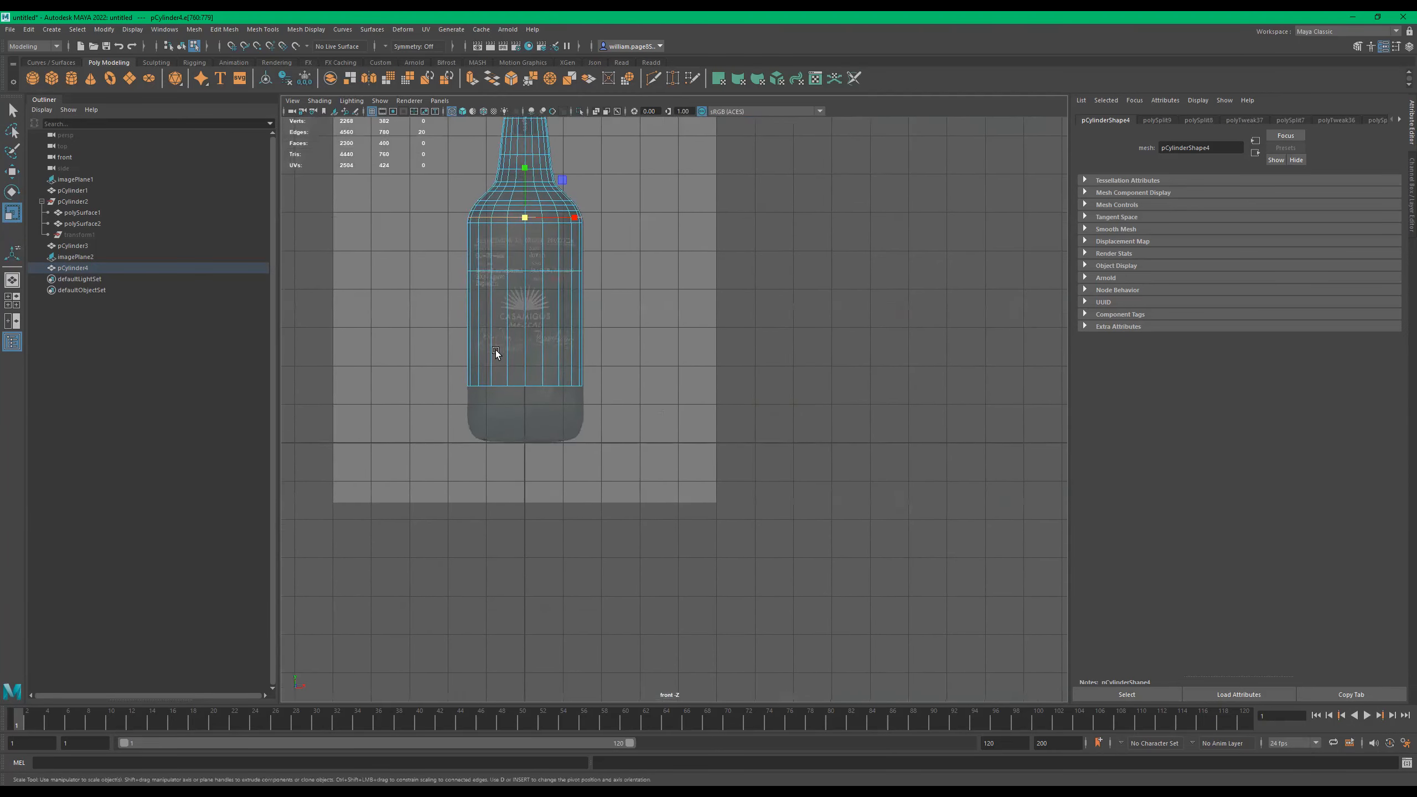
pyautogui.keyDown('alt'); pyautogui.moveTo(496, 346); pyautogui.dragTo(883, 354, button='right'); pyautogui.keyUp('alt')
pyautogui.keyDown('alt'); pyautogui.moveTo(441, 372); pyautogui.dragTo(785, 464, button='middle'); pyautogui.keyUp('alt')
pyautogui.scroll(2, 737, 408)
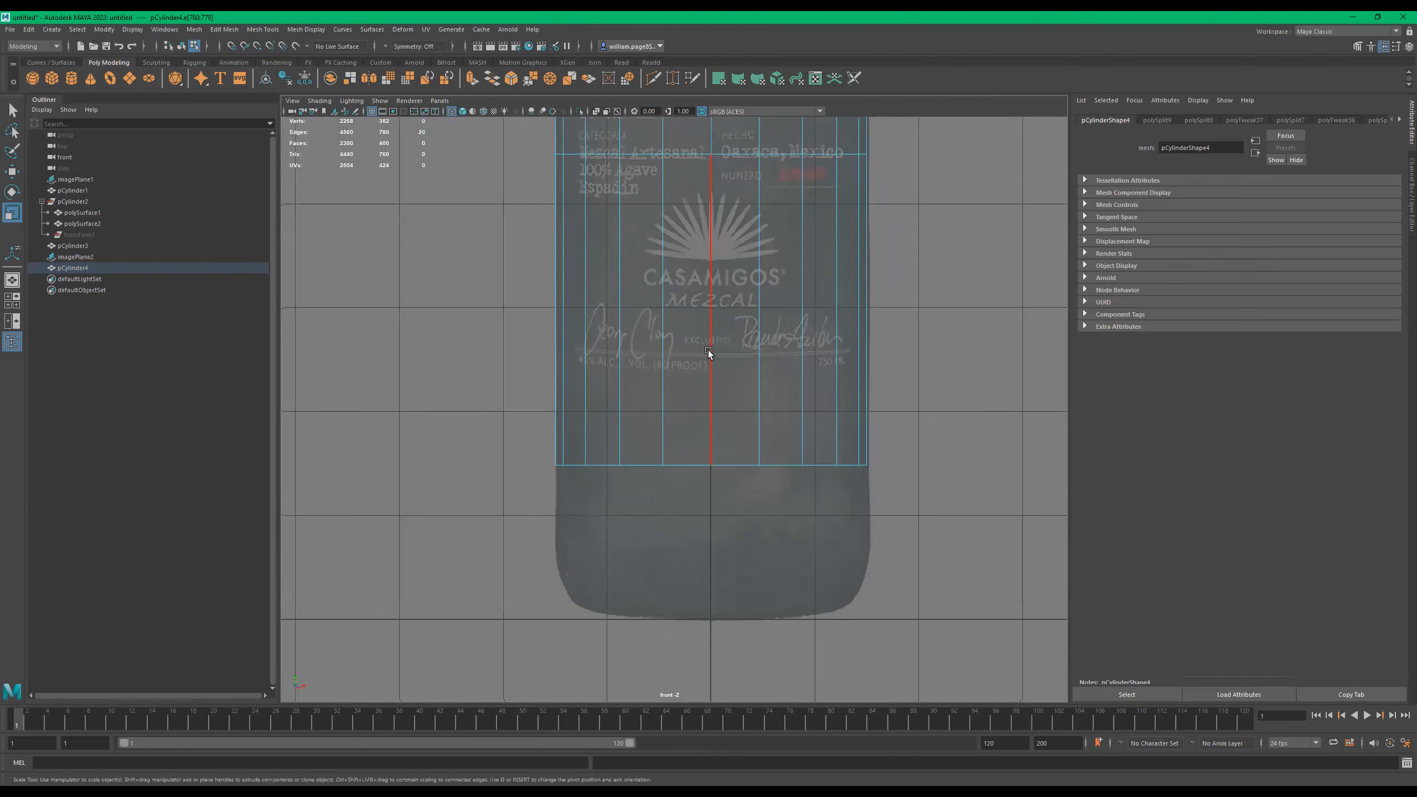
pyautogui.moveTo(707, 374); pyautogui.dragTo(672, 562, button='right')
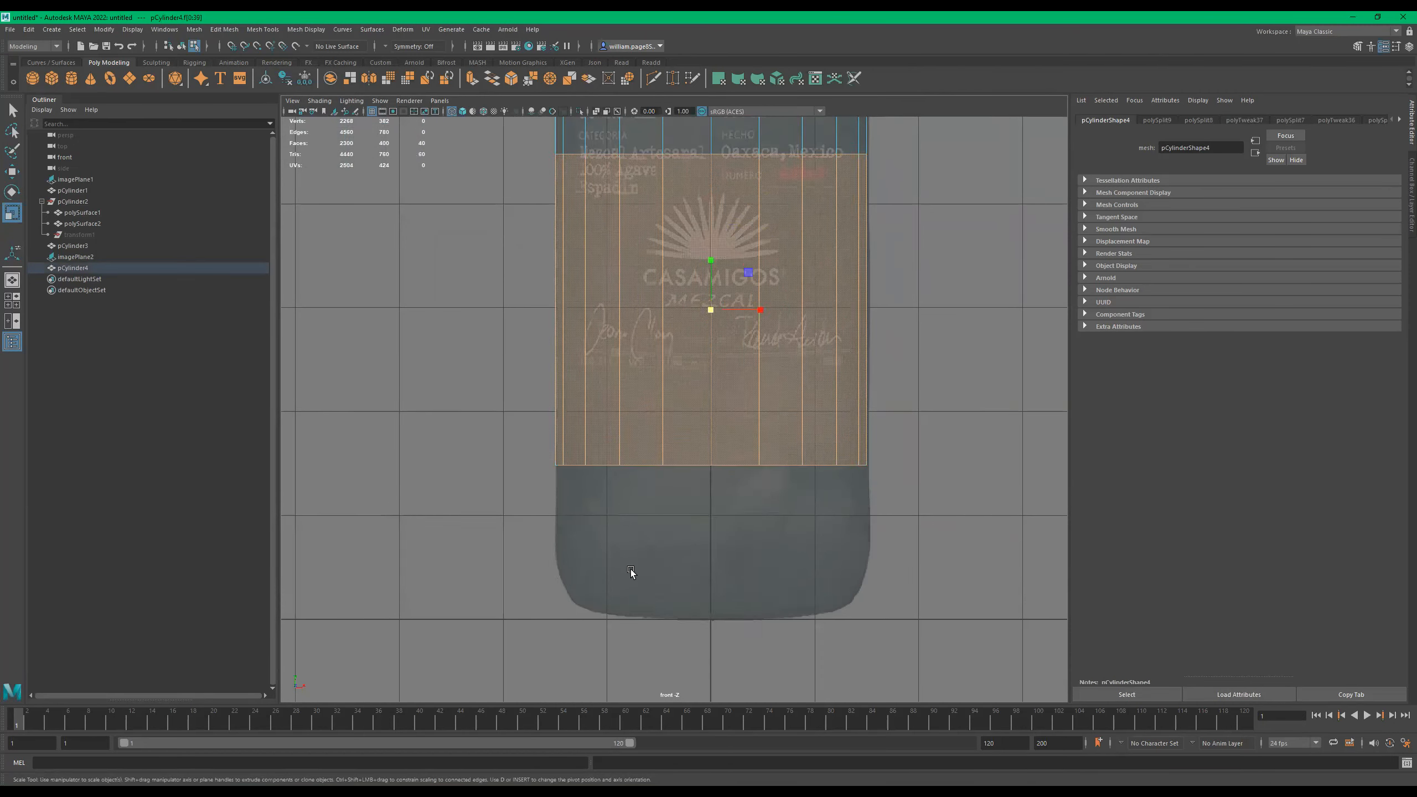
pyautogui.scroll(-4, 672, 562)
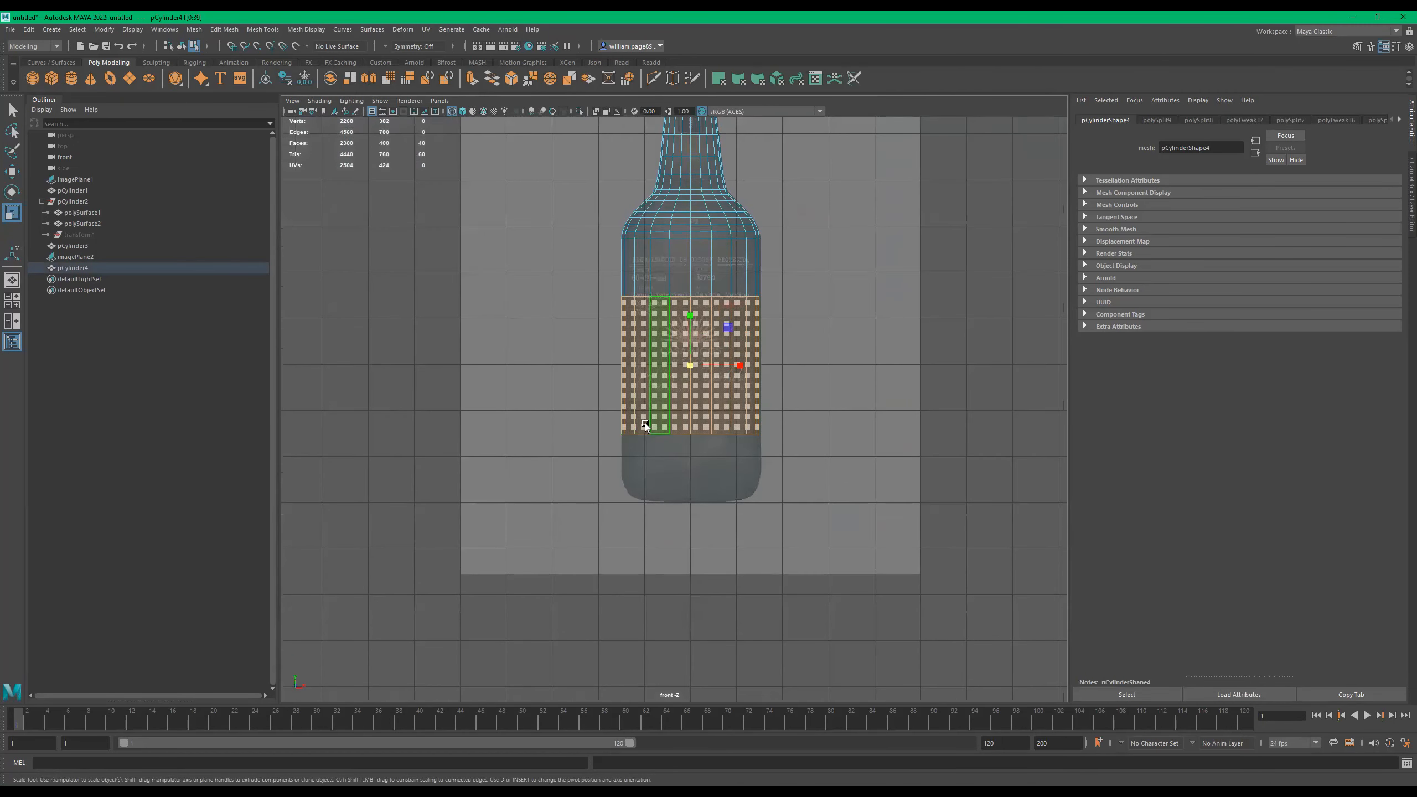
pyautogui.keyDown('ctrl'); pyautogui.moveTo(861, 259); pyautogui.dragTo(538, 336); pyautogui.keyUp('ctrl')
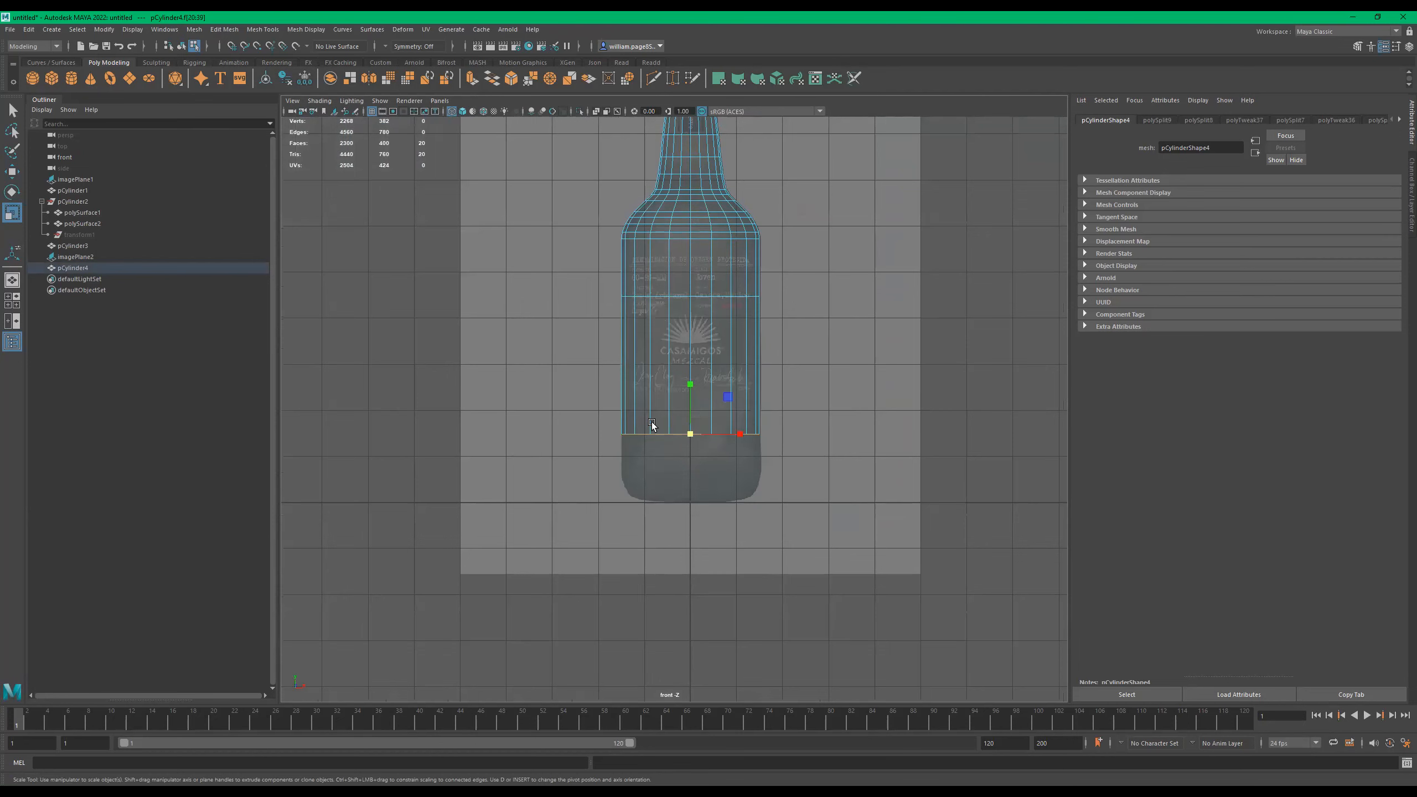
pyautogui.keyDown('alt'); pyautogui.moveTo(638, 428); pyautogui.dragTo(1063, 414, button='right'); pyautogui.keyUp('alt')
pyautogui.press('w')
pyautogui.moveTo(706, 412); pyautogui.dragTo(708, 452)
# Extrude the bottom cap faces downward twice, scaling the second extrusion in slightly to match the base outline.
pyautogui.keyDown('alt'); pyautogui.moveTo(672, 478); pyautogui.dragTo(865, 451, button='right'); pyautogui.keyUp('alt')
pyautogui.keyDown('alt'); pyautogui.moveTo(865, 451); pyautogui.dragTo(855, 418, button='middle'); pyautogui.keyUp('alt')
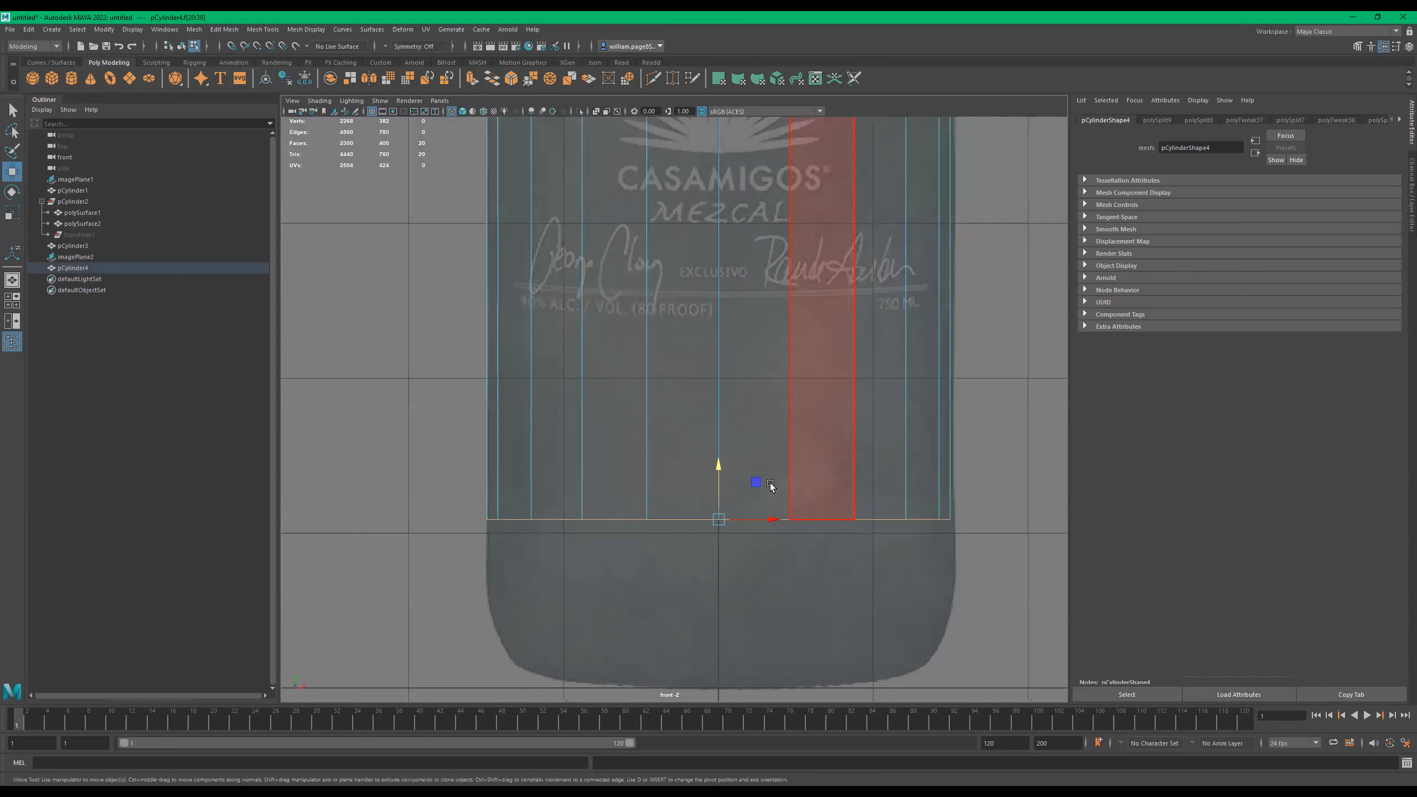
pyautogui.keyDown('shift'); pyautogui.click(773, 520); pyautogui.keyUp('shift')
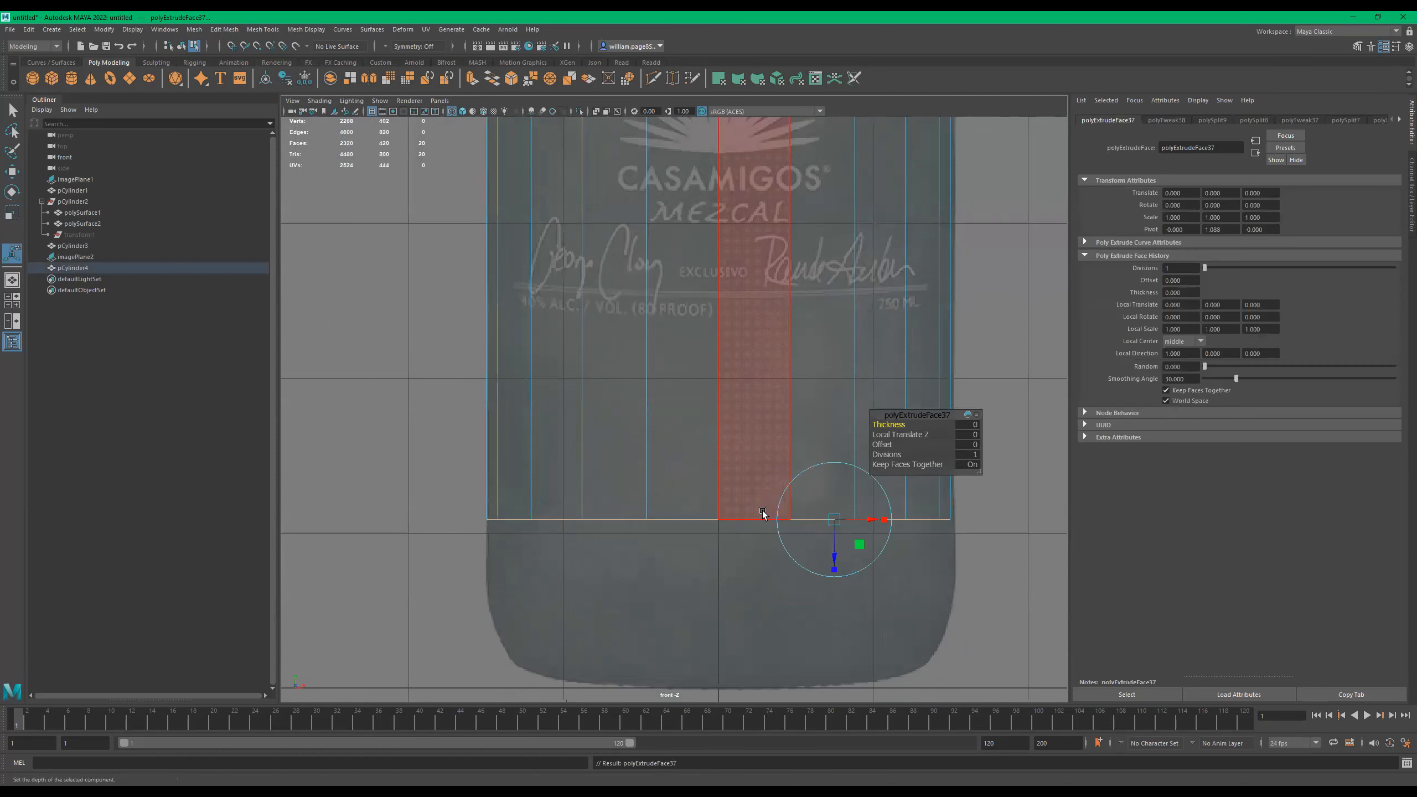
pyautogui.moveTo(714, 470); pyautogui.dragTo(719, 564)
pyautogui.press('r')
pyautogui.hotkey('ctrl', 'e')
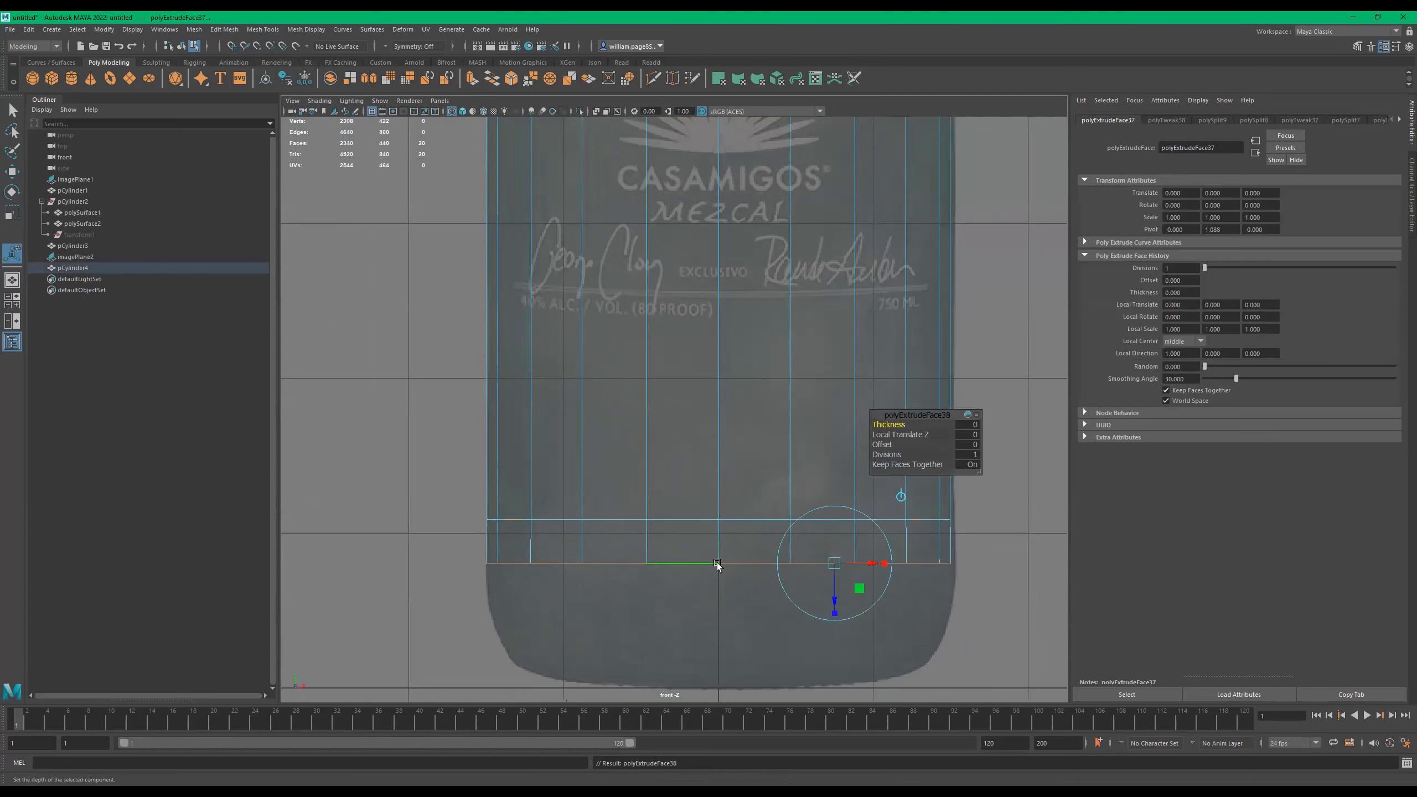
pyautogui.press('w')
pyautogui.moveTo(719, 513); pyautogui.dragTo(715, 607)
pyautogui.press('r')
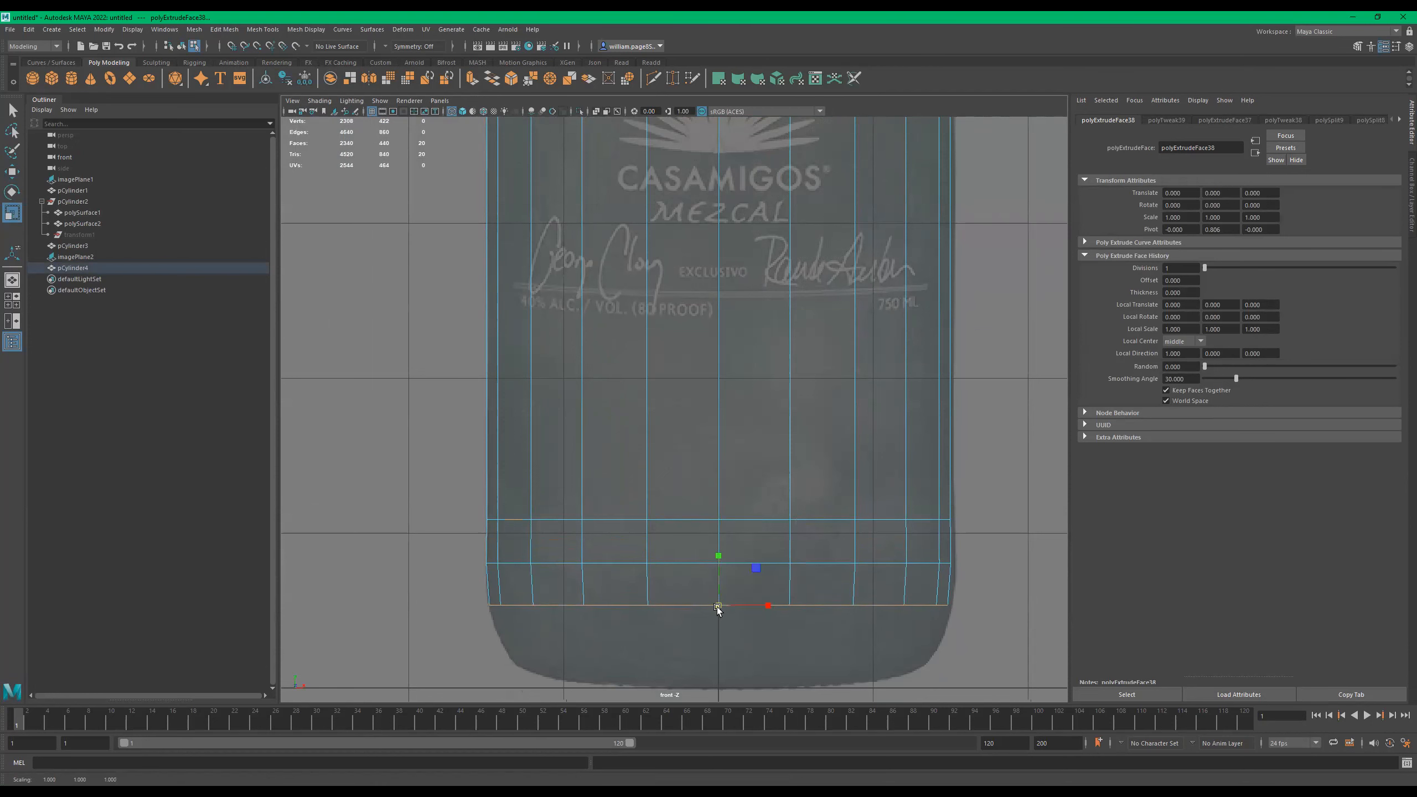
# Extrude the bottom faces down a third time and scale them inward to follow the rounded base corner.
pyautogui.keyDown('alt'); pyautogui.moveTo(735, 543); pyautogui.dragTo(738, 403, button='middle'); pyautogui.keyUp('alt')
pyautogui.hotkey('ctrl', 'e')
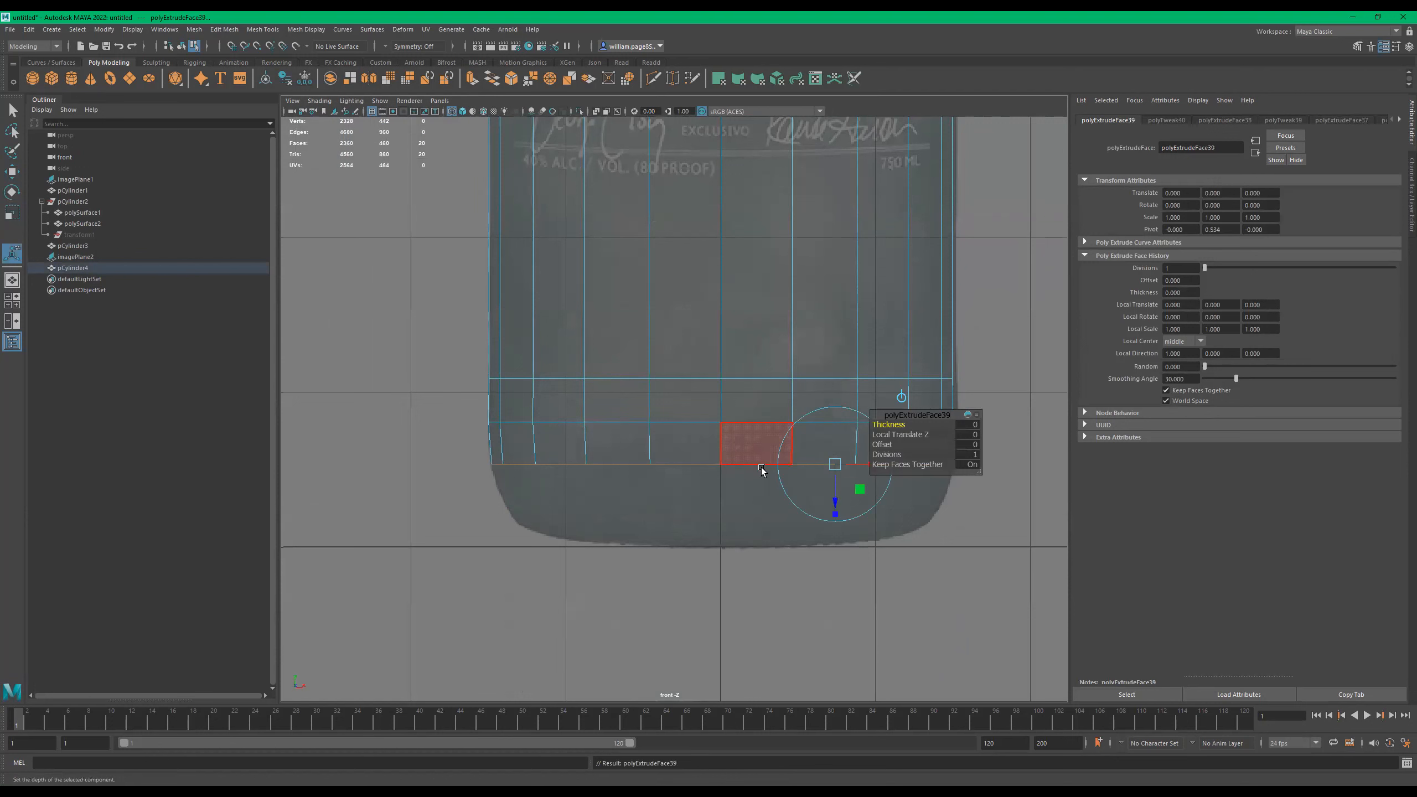
pyautogui.press('w')
pyautogui.moveTo(721, 411); pyautogui.dragTo(721, 444)
pyautogui.press('r')
pyautogui.moveTo(721, 497); pyautogui.dragTo(713, 501)
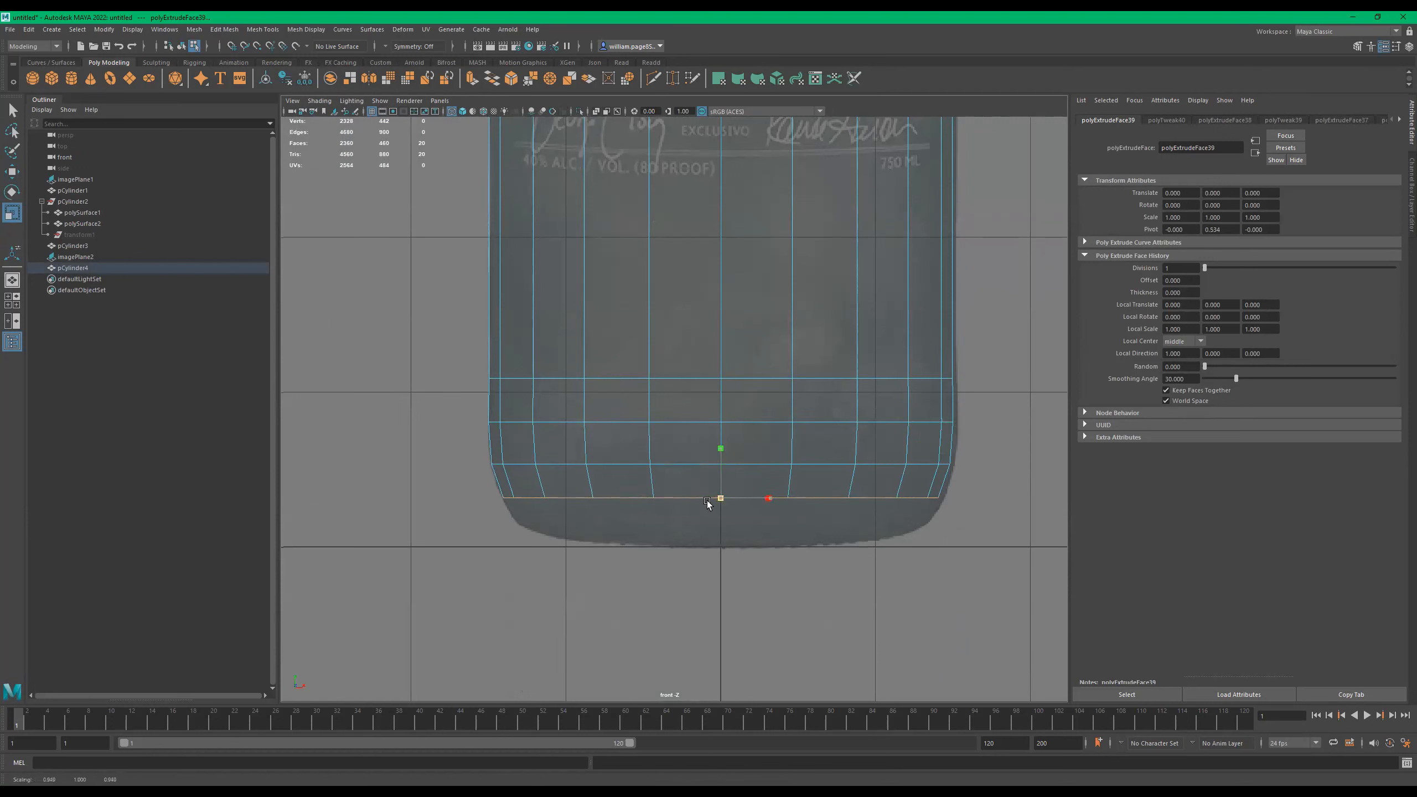
# Extrude the bottom faces further down and narrow them to the lower bend of the base corner.
pyautogui.hotkey('ctrl', 'e')
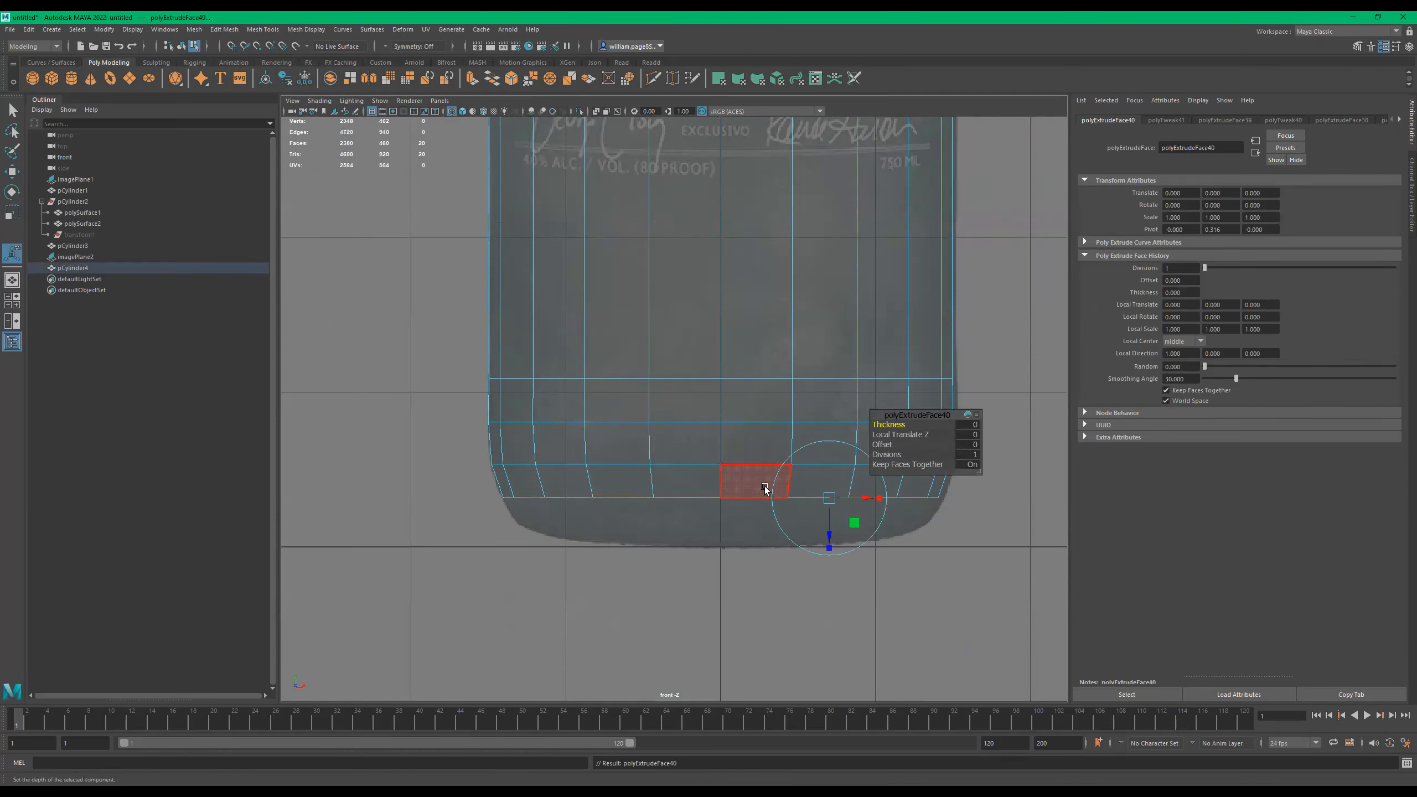
pyautogui.press('w')
pyautogui.moveTo(720, 454); pyautogui.dragTo(715, 523)
pyautogui.press('r')
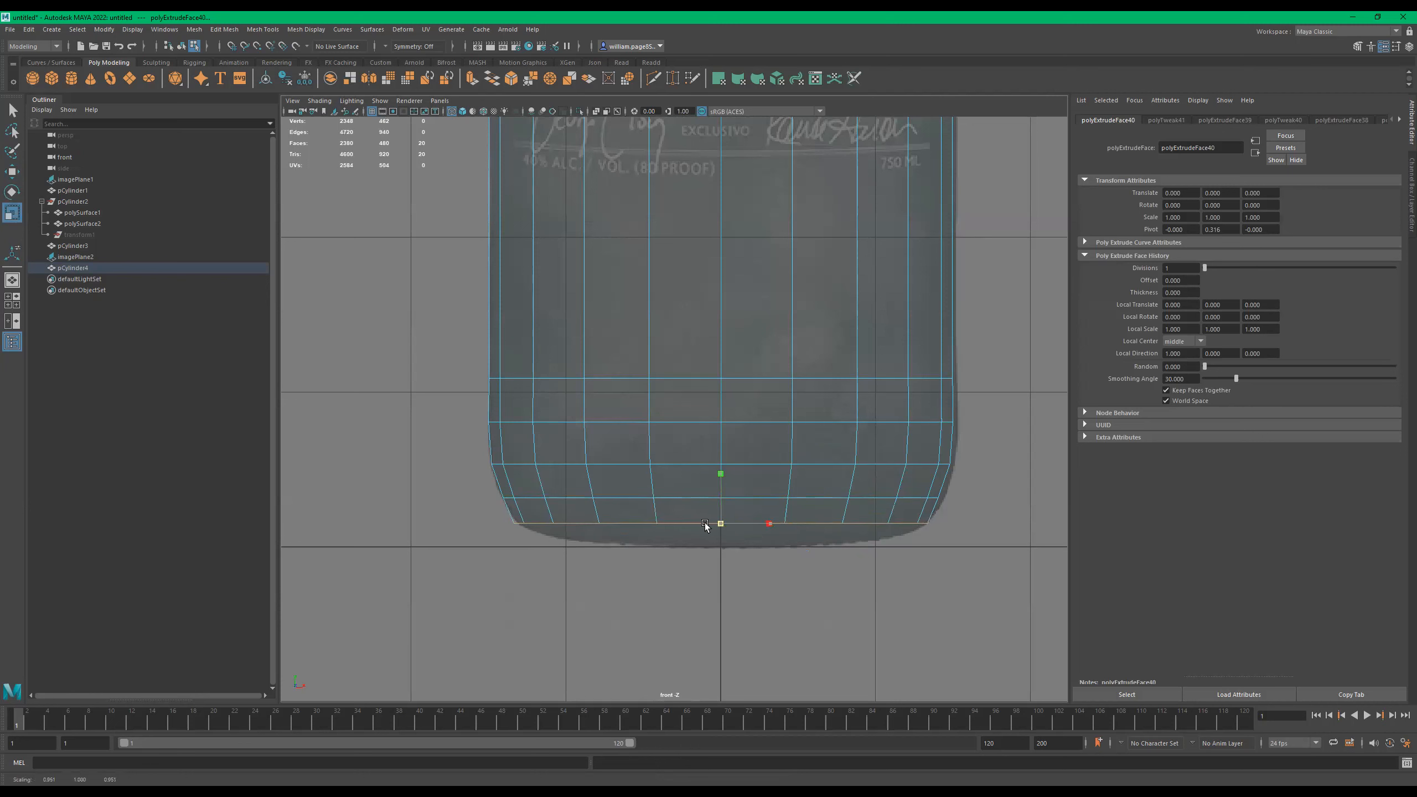
# Extrude the bottom faces down almost to the base line and scale them in strongly to flatten the underside.
pyautogui.hotkey('ctrl', 'e')
pyautogui.press('w')
pyautogui.moveTo(721, 475); pyautogui.dragTo(723, 490)
pyautogui.press('r')
pyautogui.moveTo(721, 541); pyautogui.dragTo(651, 542)
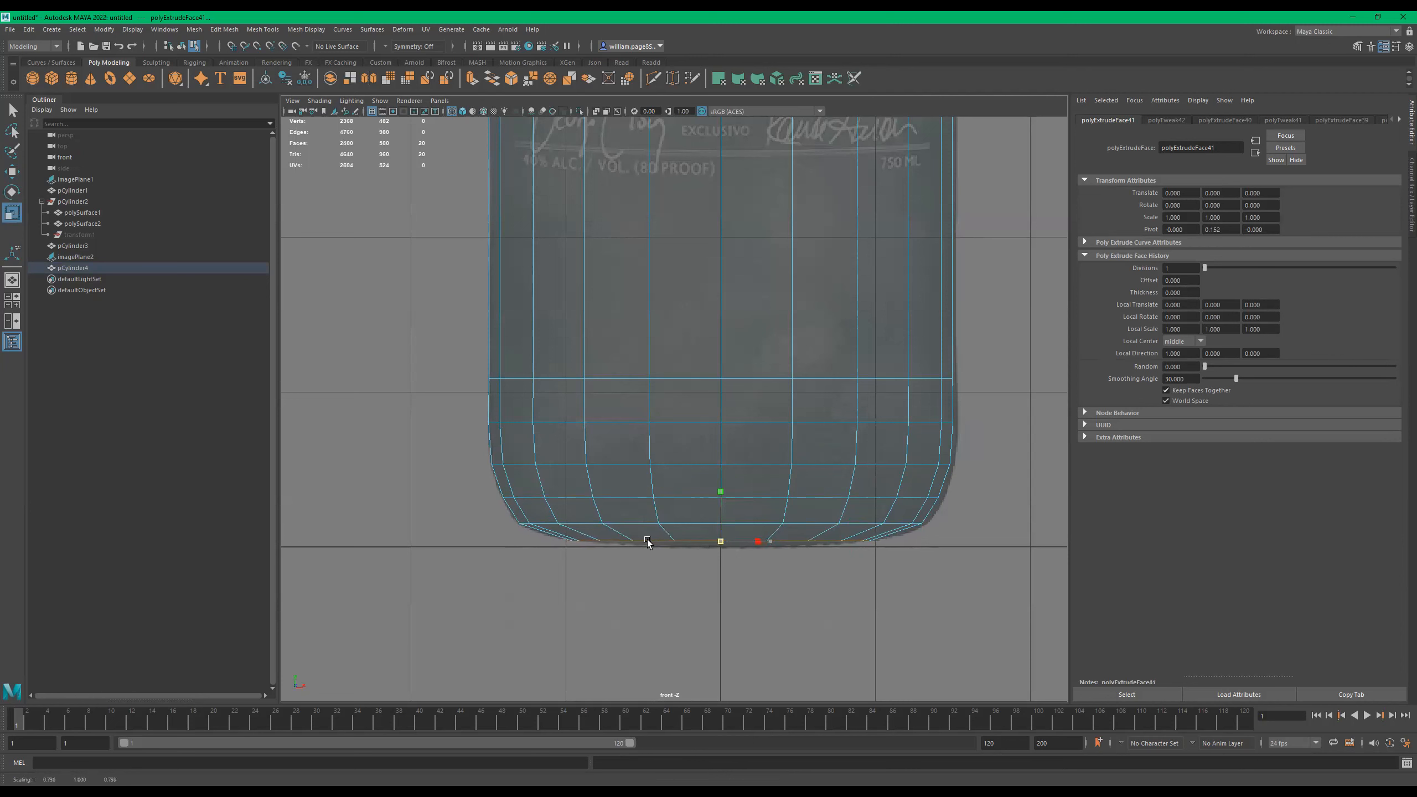
# Extrude the bottom faces down to the lowest point of the reference and shrink them towards the centre.
pyautogui.hotkey('ctrl', 'e')
pyautogui.press('w')
pyautogui.moveTo(721, 511)
pyautogui.mouseDown()
pyautogui.moveTo(719, 548)
pyautogui.moveTo(652, 543)
pyautogui.moveTo(719, 512)
pyautogui.mouseUp()
pyautogui.press('r')
pyautogui.press('w')
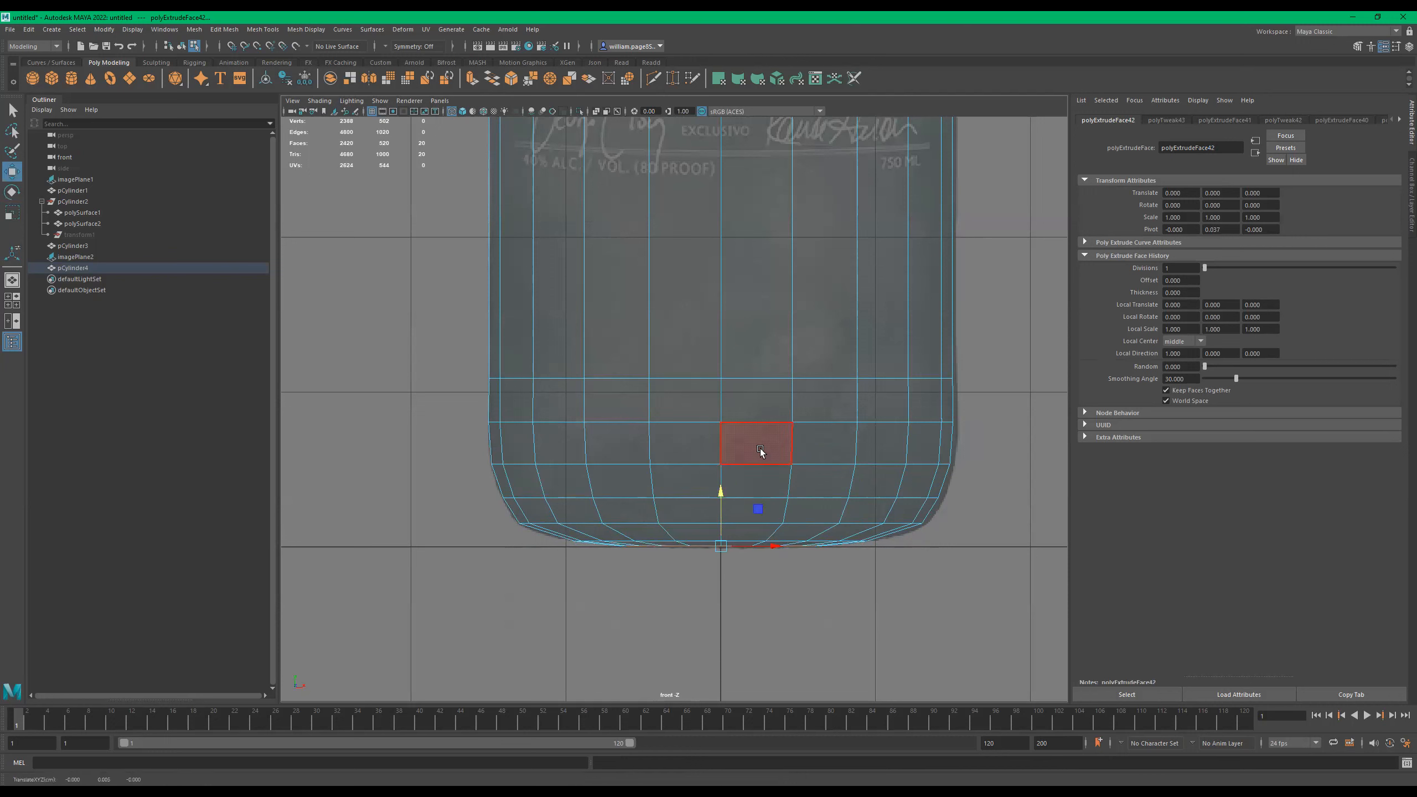
# In the perspective view, extrude the underside's centre faces up into the bottle and scale them in to form a recess.
pyautogui.press('space')
pyautogui.press('space')
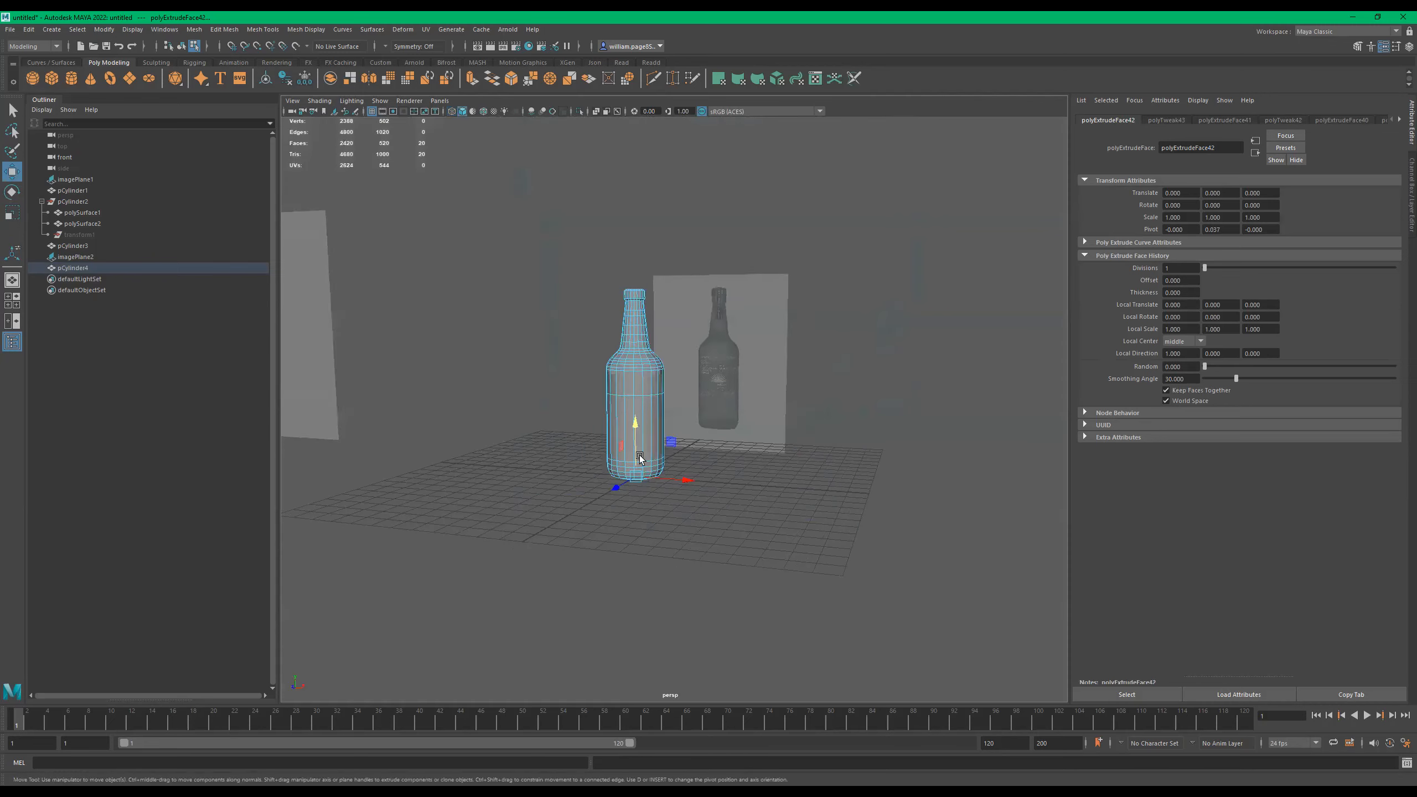
pyautogui.scroll(5, 686, 478)
pyautogui.keyDown('alt'); pyautogui.moveTo(686, 478); pyautogui.dragTo(702, 433); pyautogui.keyUp('alt')
pyautogui.keyDown('alt'); pyautogui.moveTo(702, 433); pyautogui.dragTo(704, 399, button='middle'); pyautogui.keyUp('alt')
pyautogui.keyDown('alt'); pyautogui.moveTo(704, 400); pyautogui.dragTo(675, 593); pyautogui.keyUp('alt')
pyautogui.scroll(4, 809, 509)
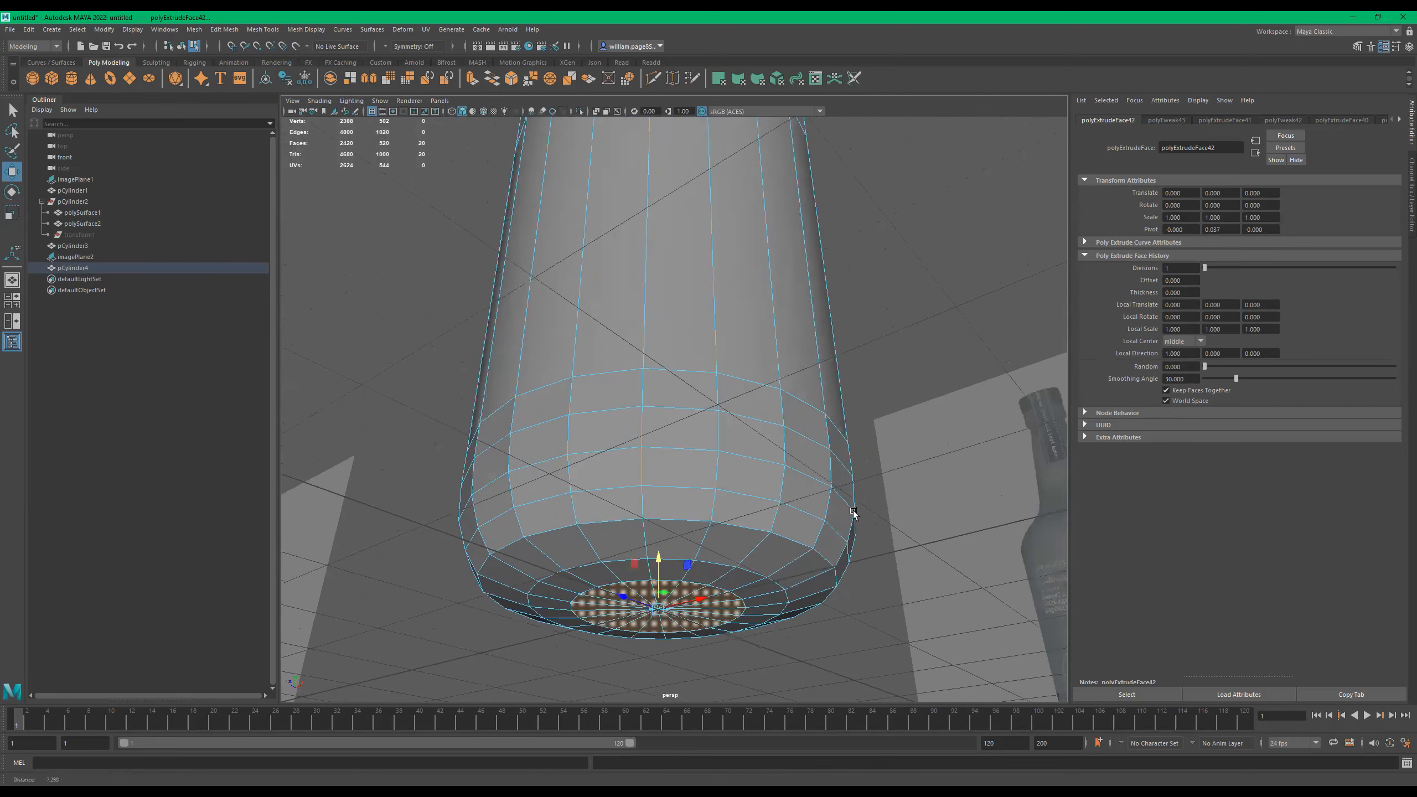
pyautogui.keyDown('alt'); pyautogui.moveTo(809, 427); pyautogui.dragTo(850, 316, button='middle'); pyautogui.keyUp('alt')
pyautogui.scroll(1, 750, 446)
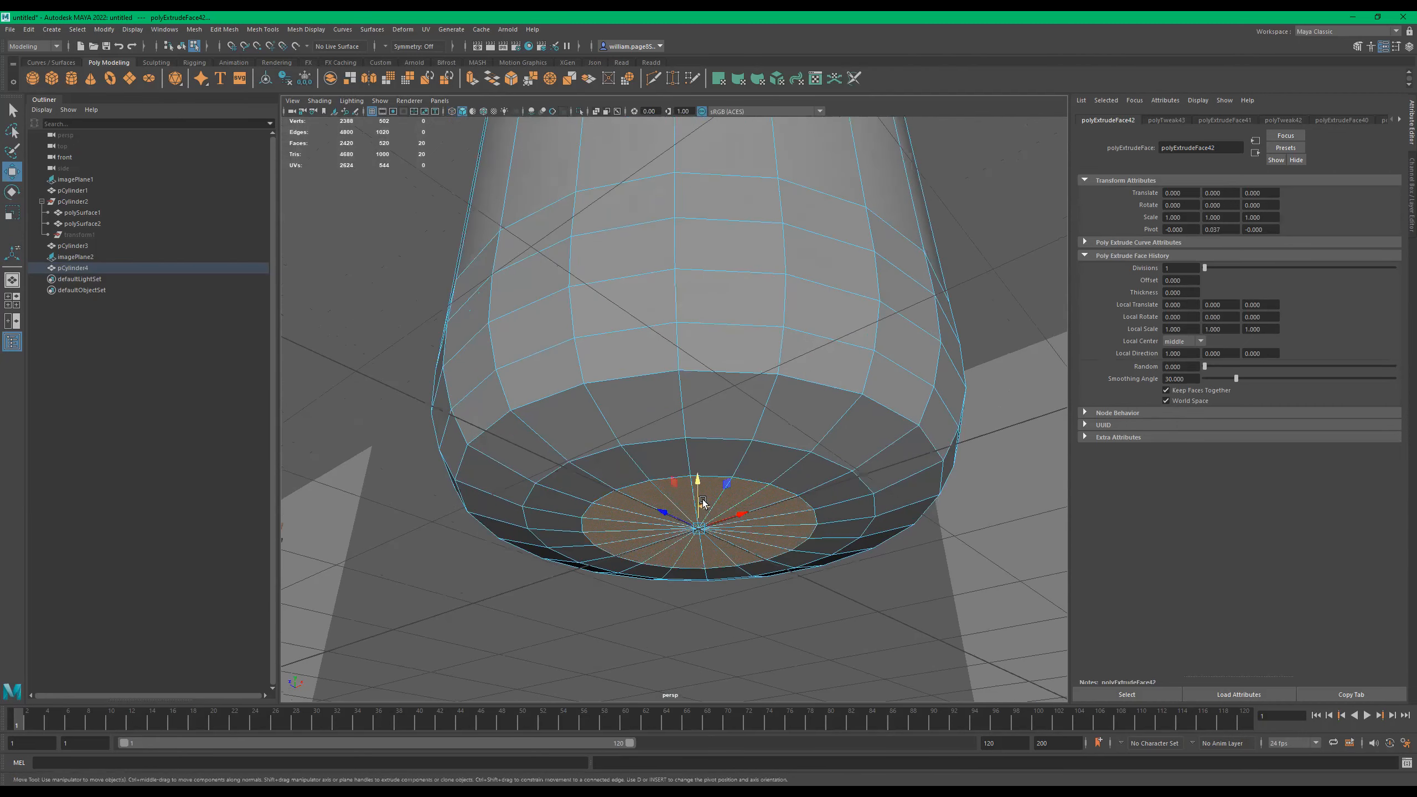
pyautogui.hotkey('ctrl', 'e')
pyautogui.moveTo(766, 551); pyautogui.dragTo(765, 545)
pyautogui.press('r')
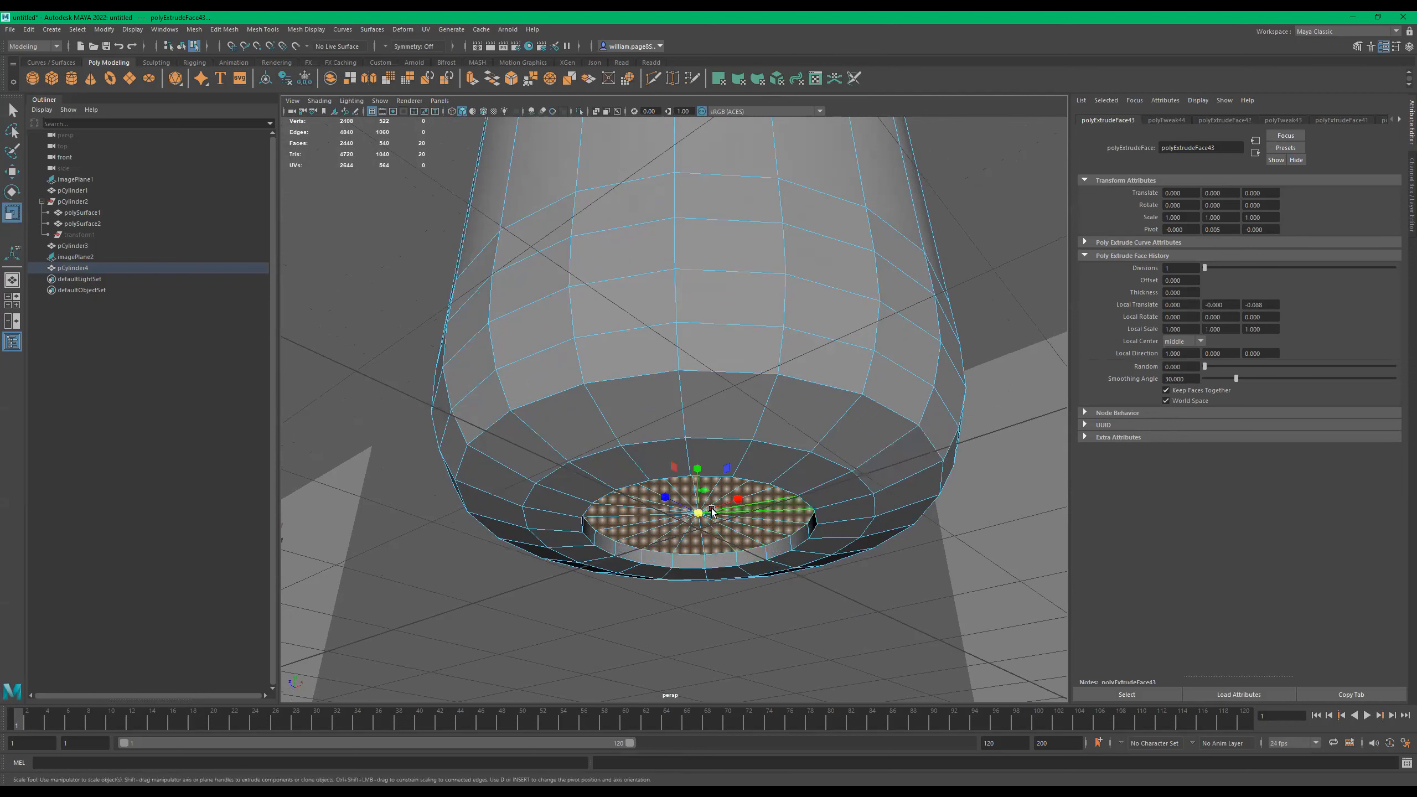
pyautogui.moveTo(696, 514); pyautogui.dragTo(655, 520)
pyautogui.press('w')
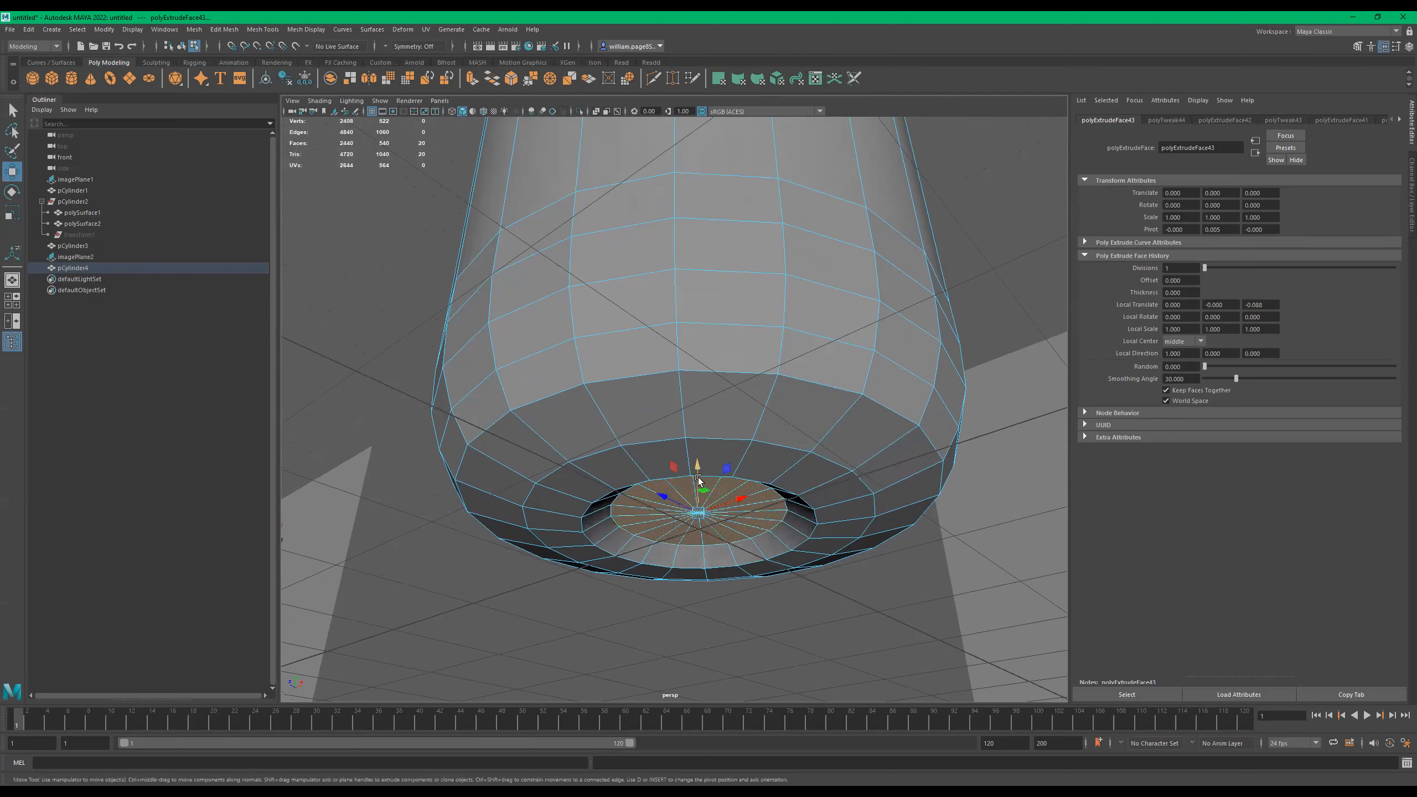
# Extrude the recessed centre faces once more, further into the bottle's base.
pyautogui.hotkey('ctrl', 'e')
pyautogui.moveTo(746, 539); pyautogui.dragTo(651, 408)
pyautogui.press('r')
pyautogui.press('w')
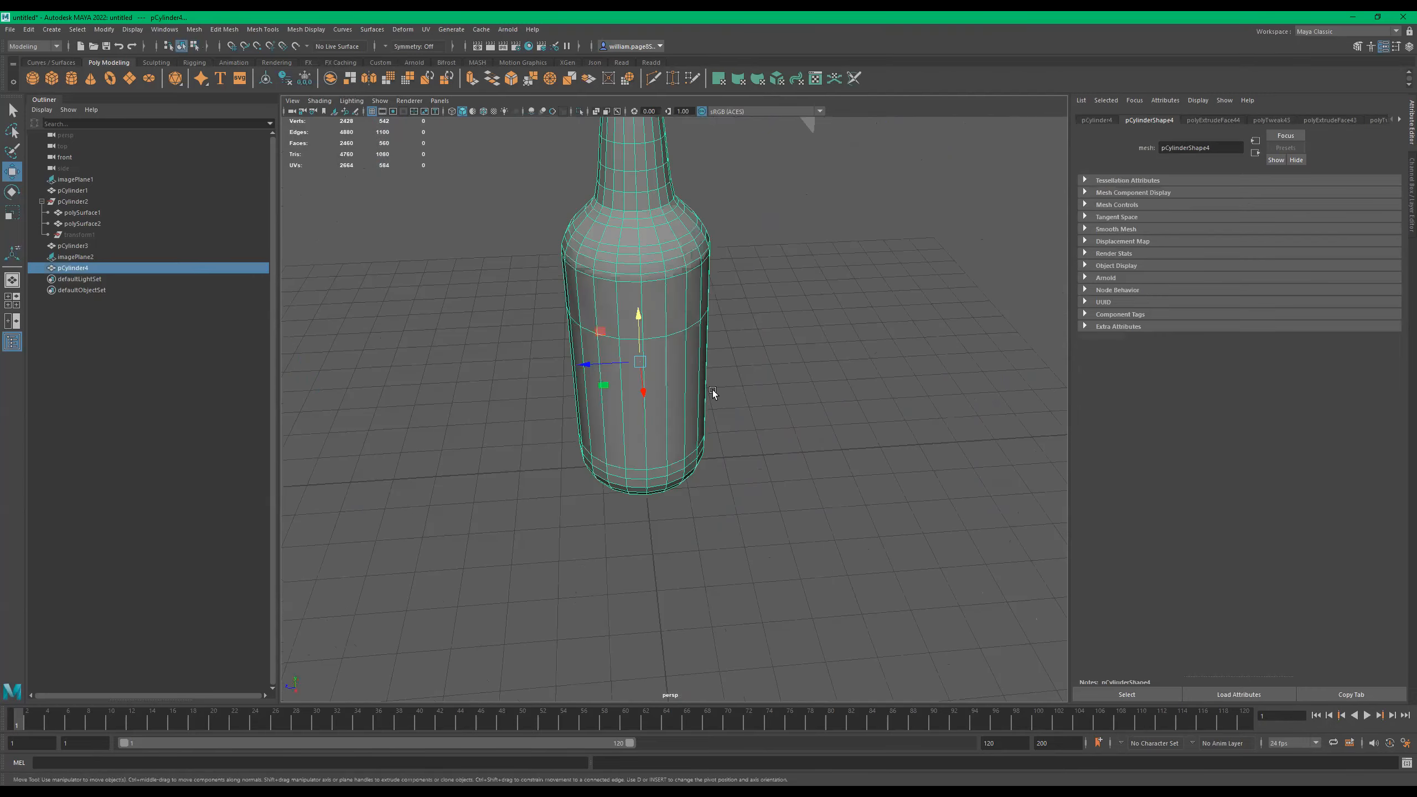
# In the front view, create a polygon cylinder for the cap and move it up above the bottle's neck.
pyautogui.keyDown('alt'); pyautogui.moveTo(713, 390); pyautogui.dragTo(591, 374); pyautogui.keyUp('alt')
pyautogui.keyDown('alt'); pyautogui.moveTo(591, 373); pyautogui.dragTo(730, 360, button='right'); pyautogui.keyUp('alt')
pyautogui.keyDown('alt'); pyautogui.moveTo(731, 360); pyautogui.dragTo(804, 402); pyautogui.keyUp('alt')
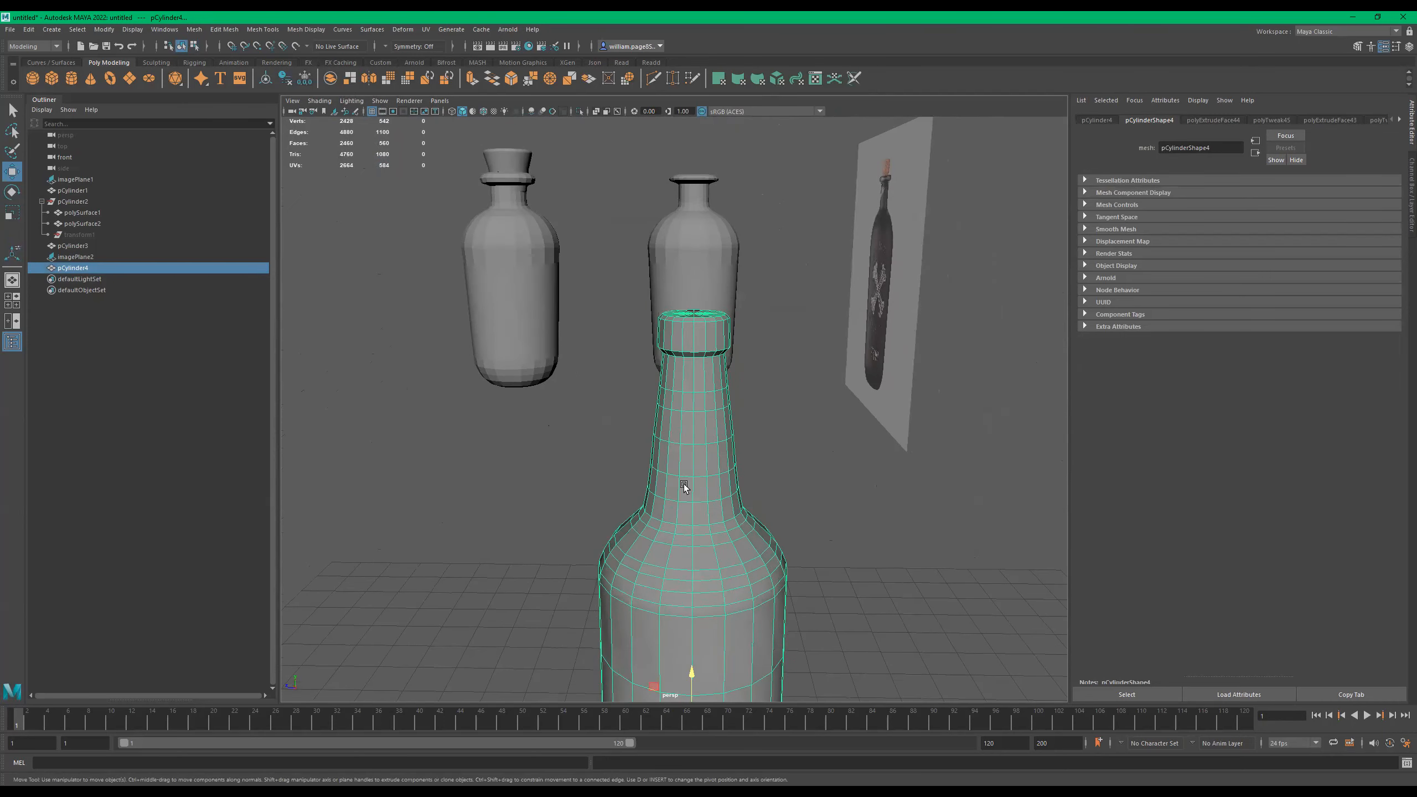
pyautogui.press('space')
pyautogui.press('space')
pyautogui.keyDown('alt'); pyautogui.moveTo(689, 256); pyautogui.dragTo(626, 420, button='middle'); pyautogui.keyUp('alt')
pyautogui.keyDown('alt'); pyautogui.moveTo(626, 421); pyautogui.dragTo(732, 417, button='right'); pyautogui.keyUp('alt')
pyautogui.keyDown('alt'); pyautogui.moveTo(733, 417); pyautogui.dragTo(727, 349, button='middle'); pyautogui.keyUp('alt')
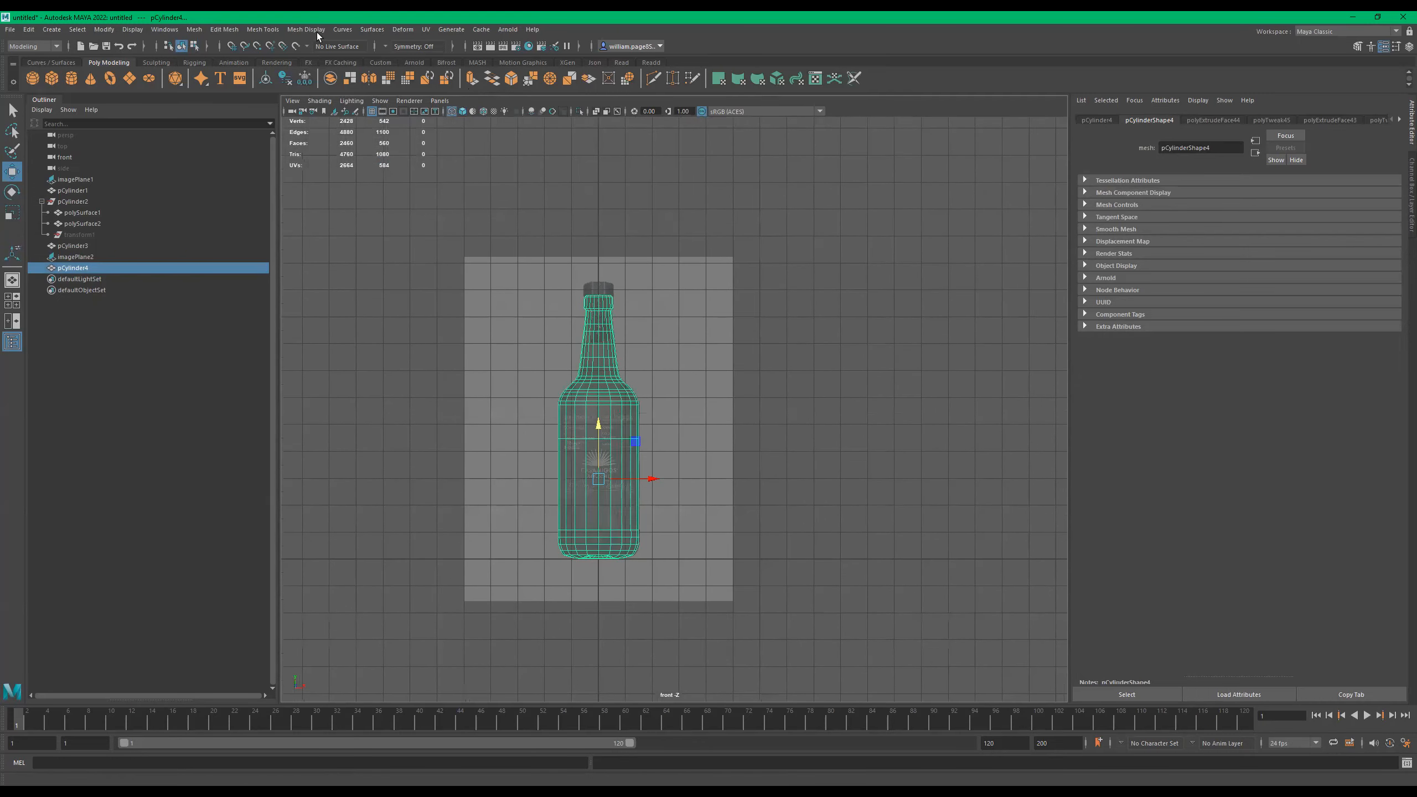
pyautogui.click(72, 73)
pyautogui.moveTo(602, 513); pyautogui.dragTo(559, 219)
pyautogui.keyDown('alt'); pyautogui.moveTo(570, 291); pyautogui.dragTo(542, 461, button='middle'); pyautogui.keyUp('alt')
pyautogui.keyDown('alt'); pyautogui.moveTo(630, 438); pyautogui.dragTo(672, 449, button='right'); pyautogui.keyUp('alt')
pyautogui.press('f')
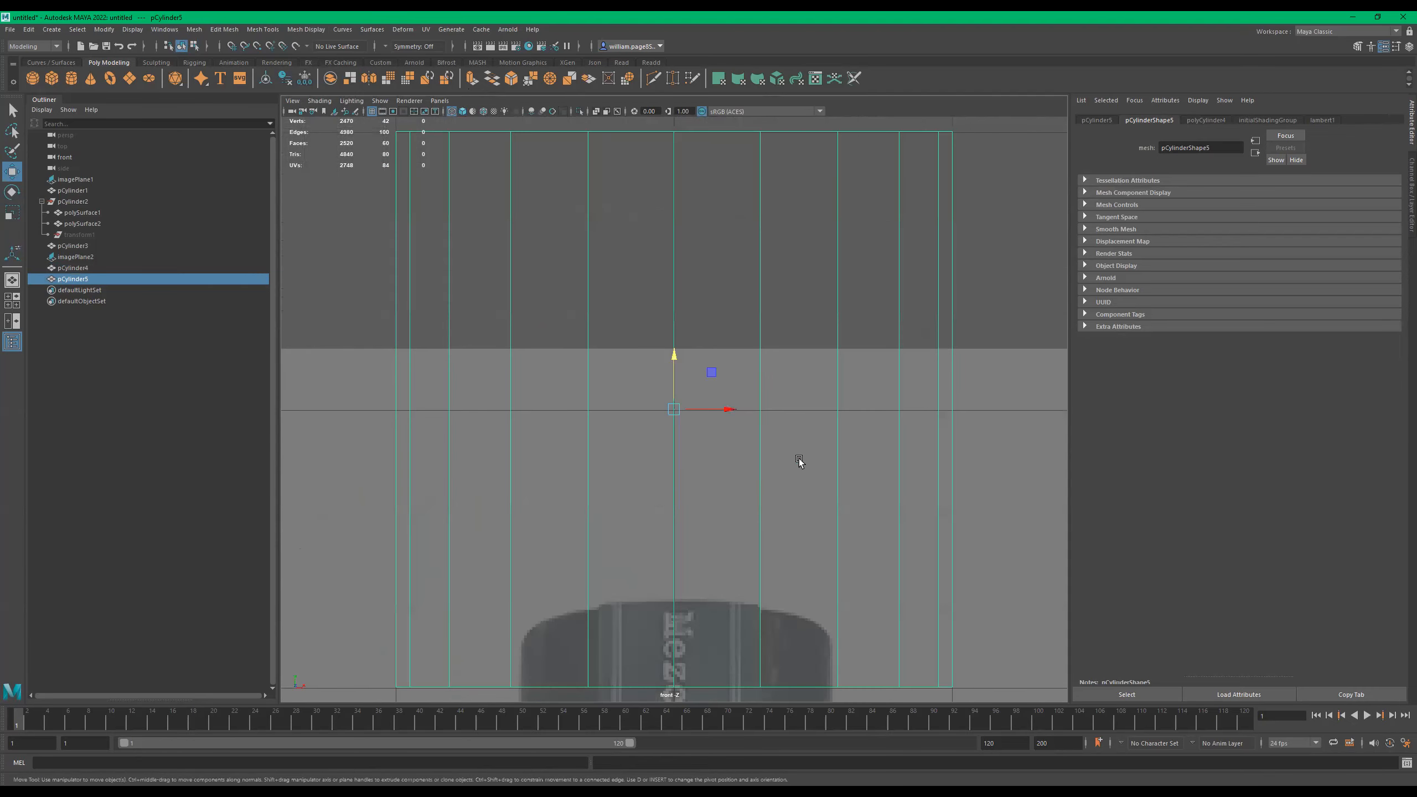
# Scale the new cylinder down and position it on the neck so it matches the cap in the reference image.
pyautogui.keyDown('alt'); pyautogui.moveTo(793, 465); pyautogui.dragTo(712, 411, button='right'); pyautogui.keyUp('alt')
pyautogui.press('r')
pyautogui.moveTo(676, 414); pyautogui.dragTo(620, 458)
pyautogui.moveTo(682, 362); pyautogui.dragTo(691, 506)
pyautogui.press('r')
pyautogui.press('w')
pyautogui.press('r')
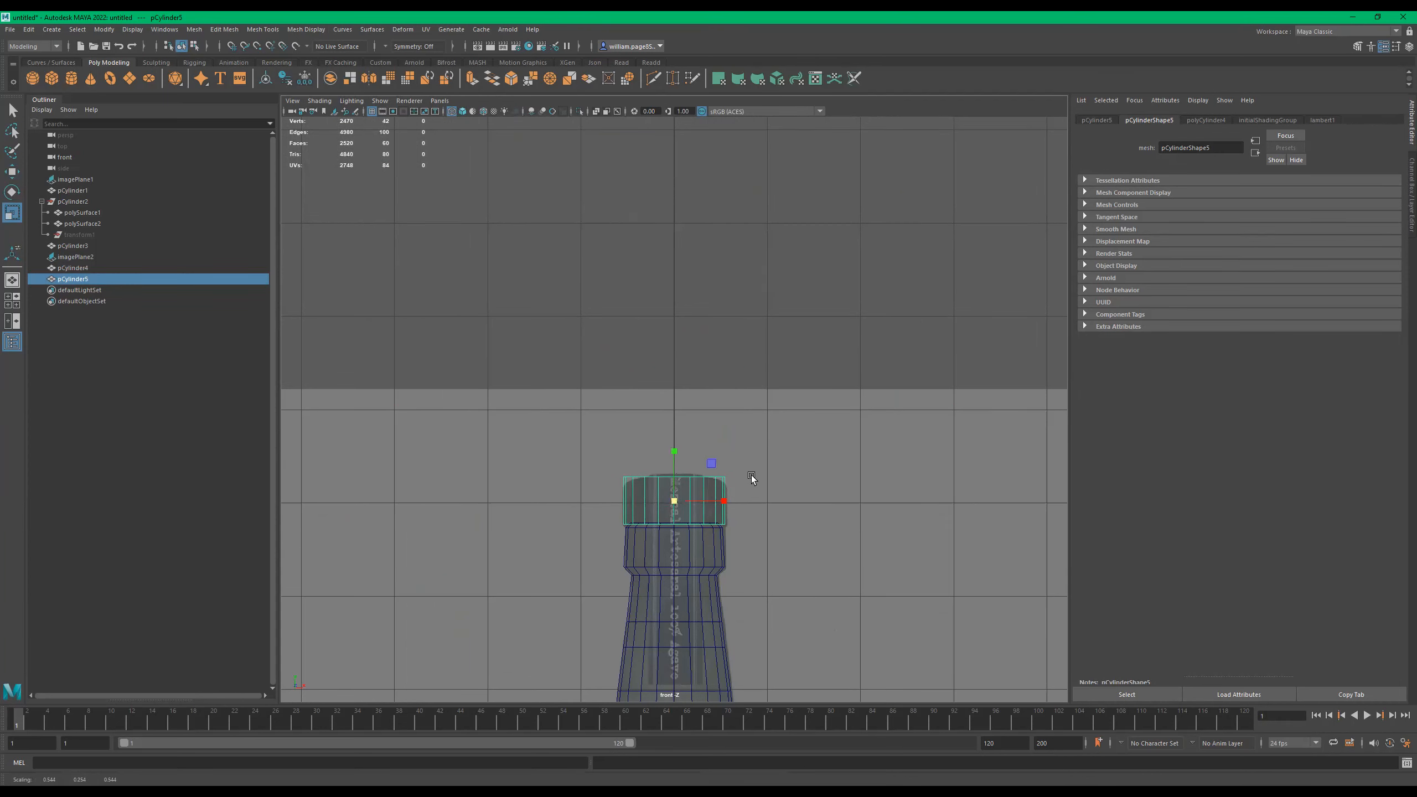
# In the perspective view, bevel the cap's top and bottom rim edge loops with fraction 0.25 and 3 segments.
pyautogui.press('space')
pyautogui.press('space')
pyautogui.keyDown('alt'); pyautogui.moveTo(839, 307); pyautogui.dragTo(937, 313, button='right'); pyautogui.keyUp('alt')
pyautogui.keyDown('alt'); pyautogui.moveTo(937, 312); pyautogui.dragTo(786, 390, button='middle'); pyautogui.keyUp('alt')
pyautogui.moveTo(786, 390)
pyautogui.keyDown('alt'); pyautogui.mouseDown()
pyautogui.moveTo(761, 401)
pyautogui.moveTo(641, 287)
pyautogui.moveTo(652, 334)
pyautogui.mouseUp(); pyautogui.keyUp('alt')
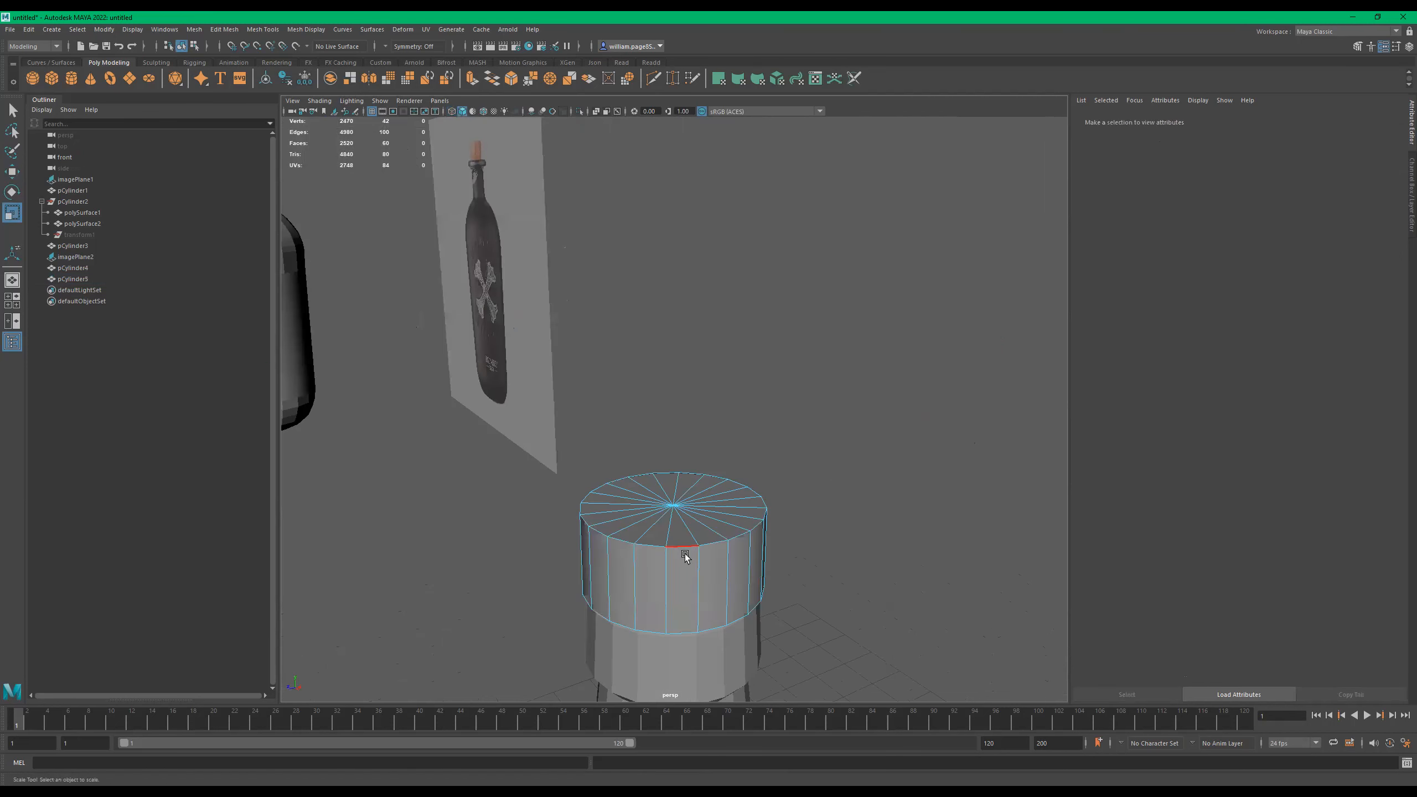
pyautogui.doubleClick(685, 548)
pyautogui.keyDown('alt'); pyautogui.moveTo(703, 509); pyautogui.dragTo(657, 328); pyautogui.keyUp('alt')
pyautogui.keyDown('shift'); pyautogui.doubleClick(665, 286); pyautogui.keyUp('shift')
pyautogui.keyDown('alt'); pyautogui.moveTo(657, 326); pyautogui.dragTo(761, 307, button='right'); pyautogui.keyUp('alt')
pyautogui.keyDown('alt'); pyautogui.moveTo(767, 433); pyautogui.dragTo(712, 337, button='middle'); pyautogui.keyUp('alt')
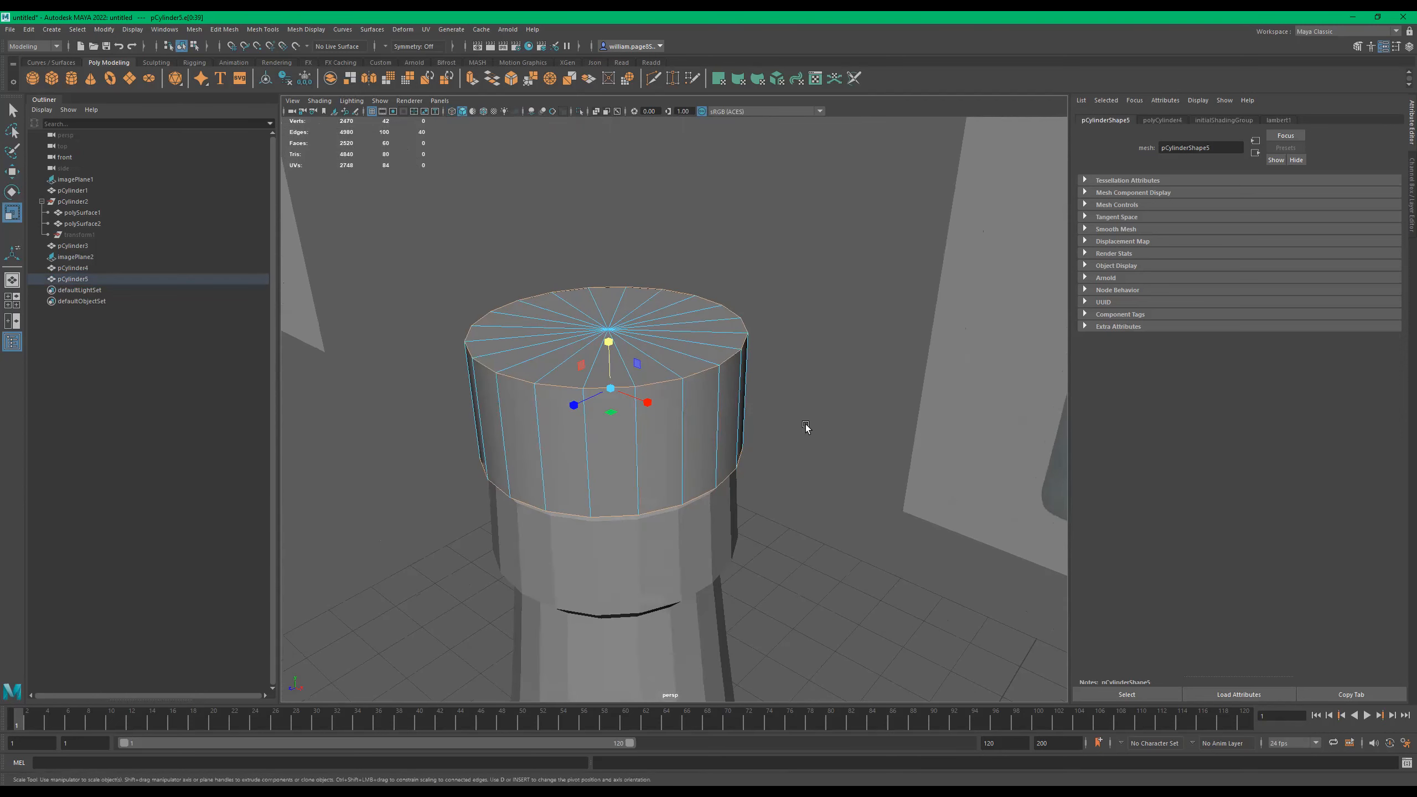
pyautogui.keyDown('alt'); pyautogui.moveTo(810, 440); pyautogui.dragTo(859, 411, button='middle'); pyautogui.keyUp('alt')
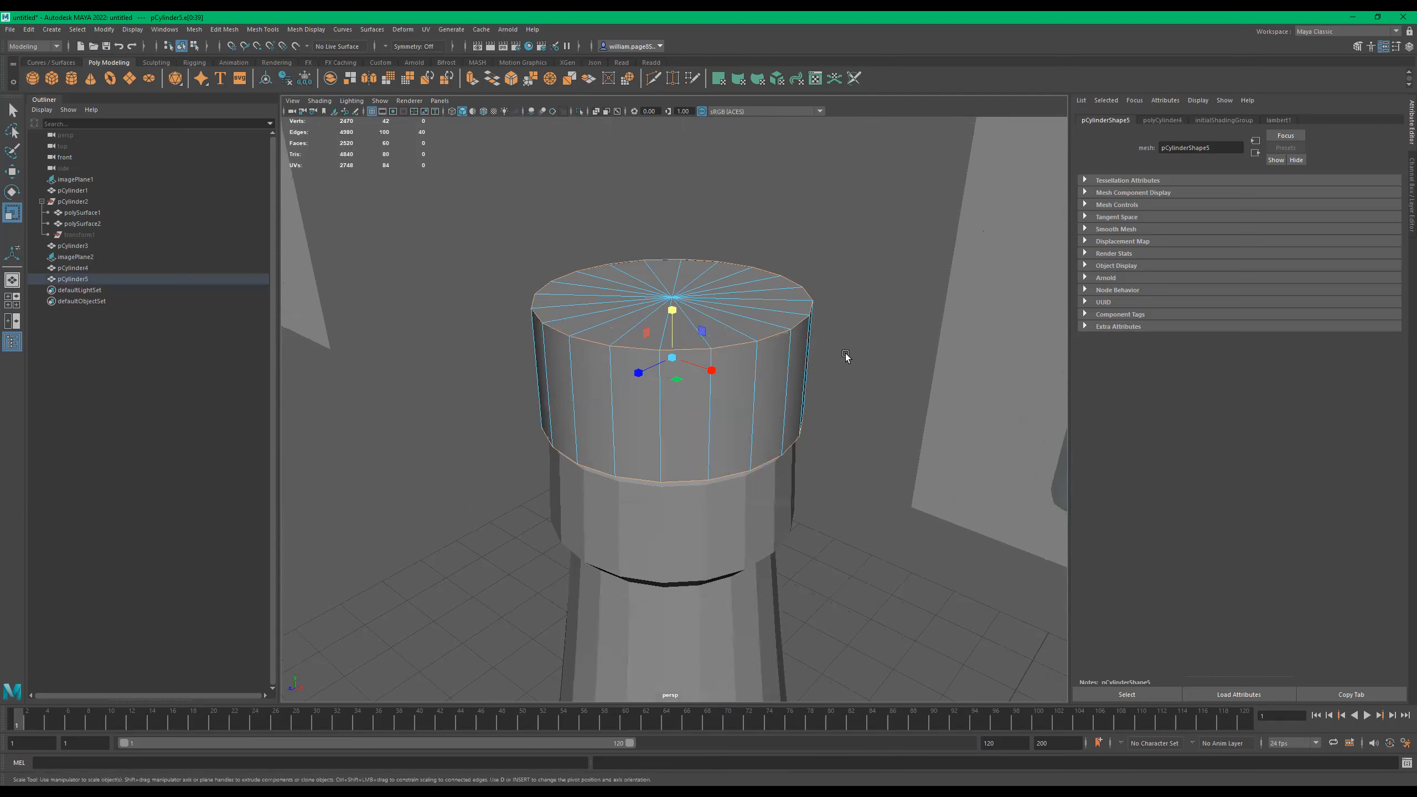
pyautogui.hotkey('ctrl', 'b')
pyautogui.keyDown('alt'); pyautogui.moveTo(884, 358); pyautogui.dragTo(859, 422); pyautogui.keyUp('alt')
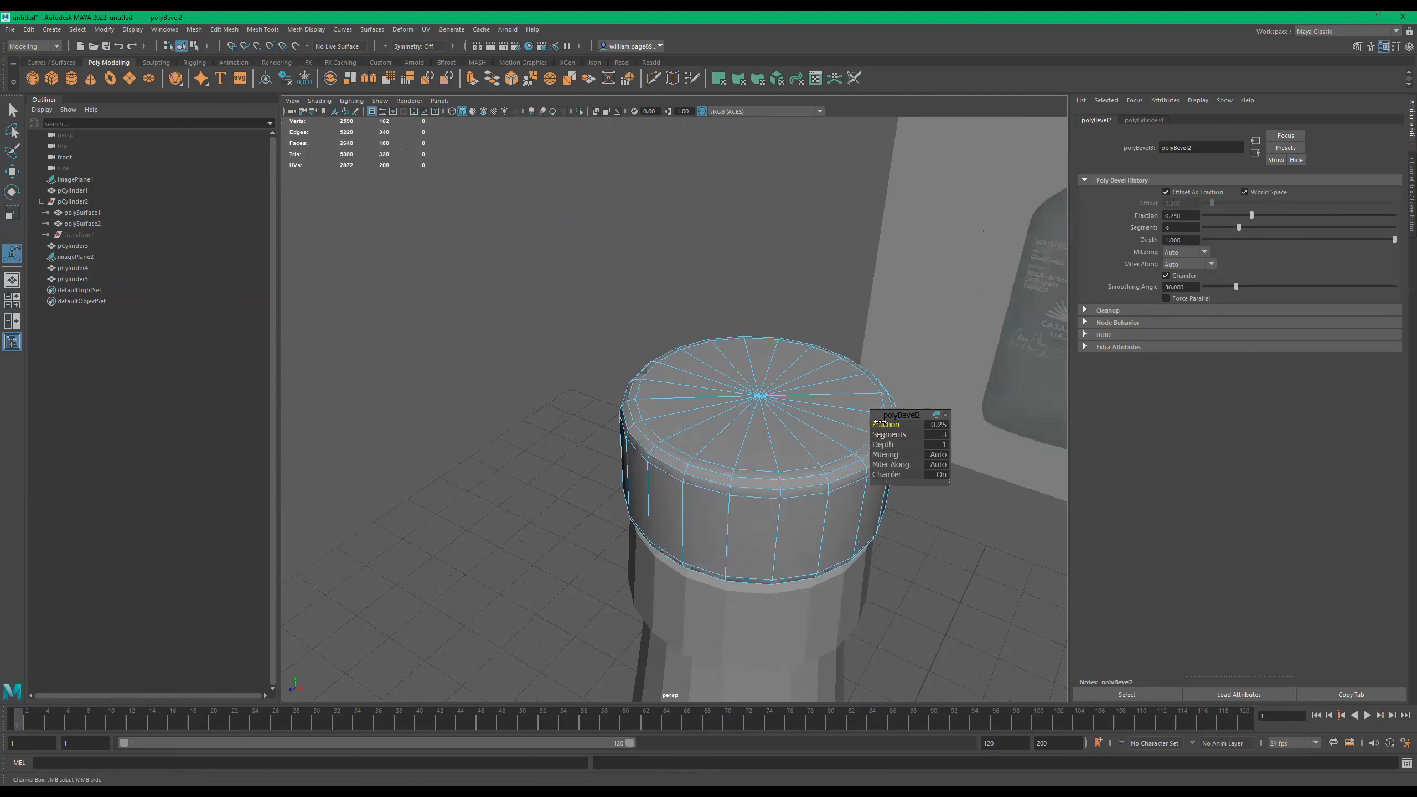
# Reduce the fraction of the bevel on the cap's top and bottom rims.
pyautogui.keyDown('alt'); pyautogui.moveTo(767, 446); pyautogui.dragTo(717, 399); pyautogui.keyUp('alt')
pyautogui.keyDown('alt'); pyautogui.moveTo(747, 379); pyautogui.dragTo(718, 430, button='middle'); pyautogui.keyUp('alt')
pyautogui.moveTo(884, 423); pyautogui.dragTo(871, 424)
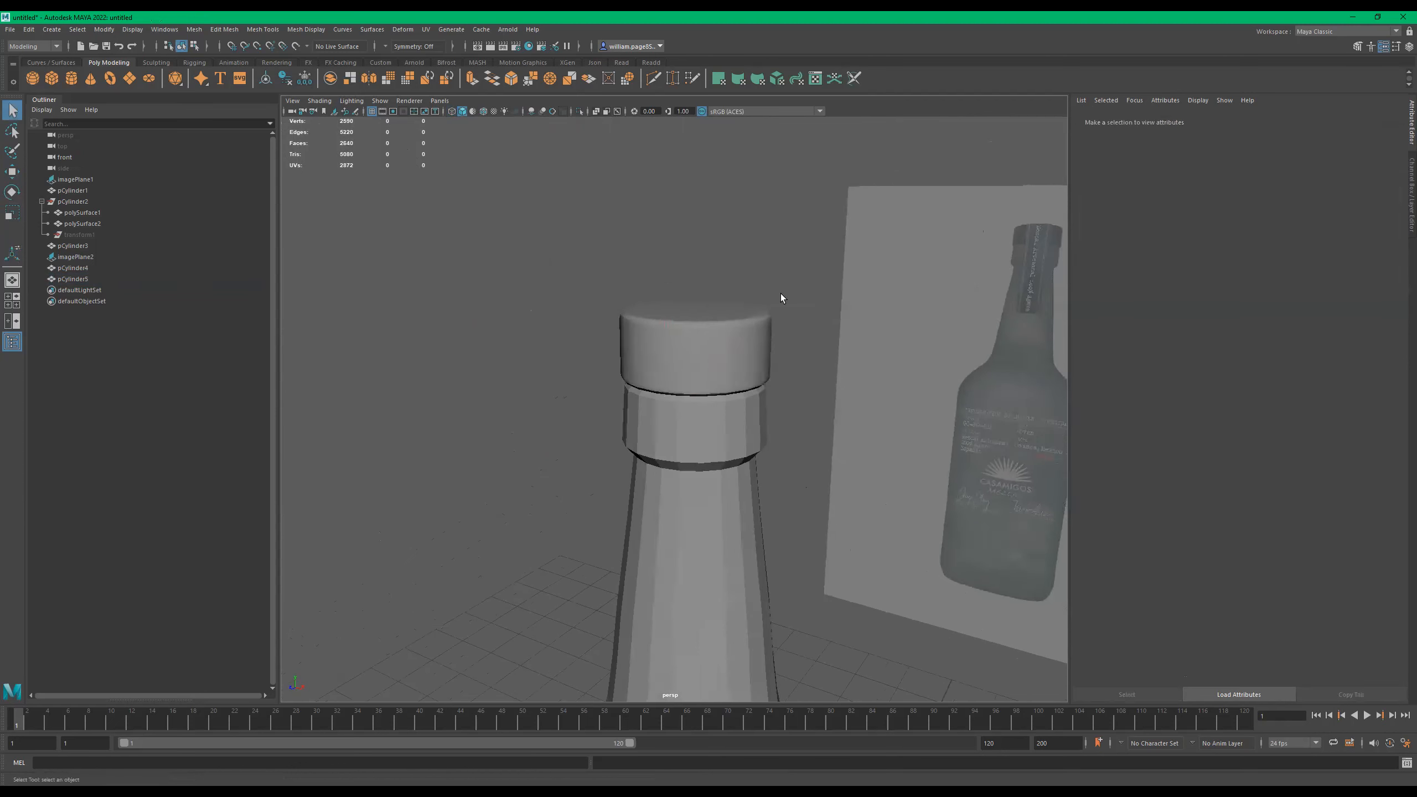
# View the whole bottle with its body switched to the smooth preview and back to the unsmoothed mesh.
pyautogui.scroll(-2, 706, 326)
pyautogui.keyDown('alt'); pyautogui.moveTo(716, 334); pyautogui.dragTo(717, 318); pyautogui.keyUp('alt')
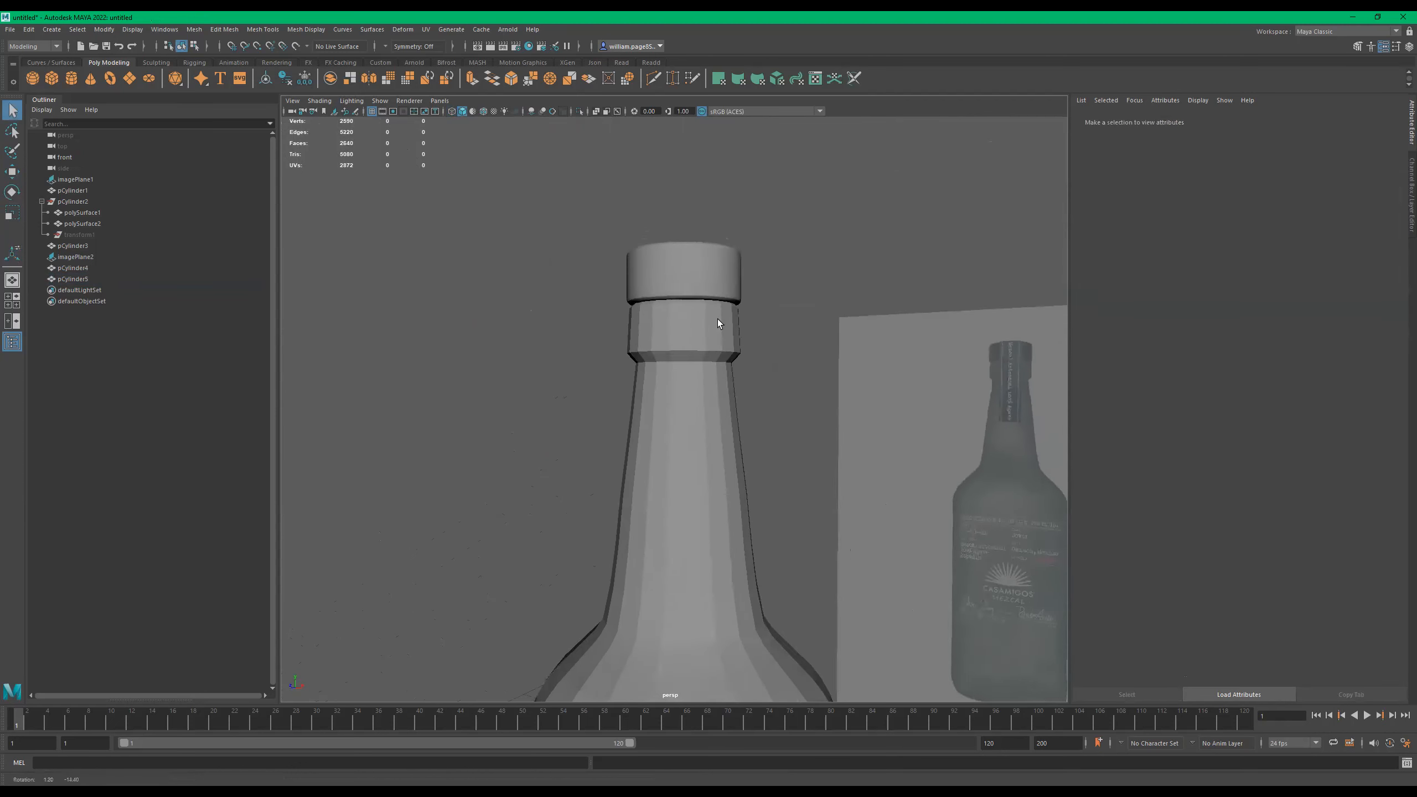
pyautogui.scroll(-3, 724, 357)
pyautogui.keyDown('alt'); pyautogui.moveTo(749, 502); pyautogui.dragTo(711, 354, button='middle'); pyautogui.keyUp('alt')
pyautogui.keyDown('alt'); pyautogui.moveTo(710, 354); pyautogui.dragTo(737, 383); pyautogui.keyUp('alt')
pyautogui.scroll(-2, 737, 383)
pyautogui.keyDown('alt'); pyautogui.moveTo(738, 383); pyautogui.dragTo(757, 224, button='middle'); pyautogui.keyUp('alt')
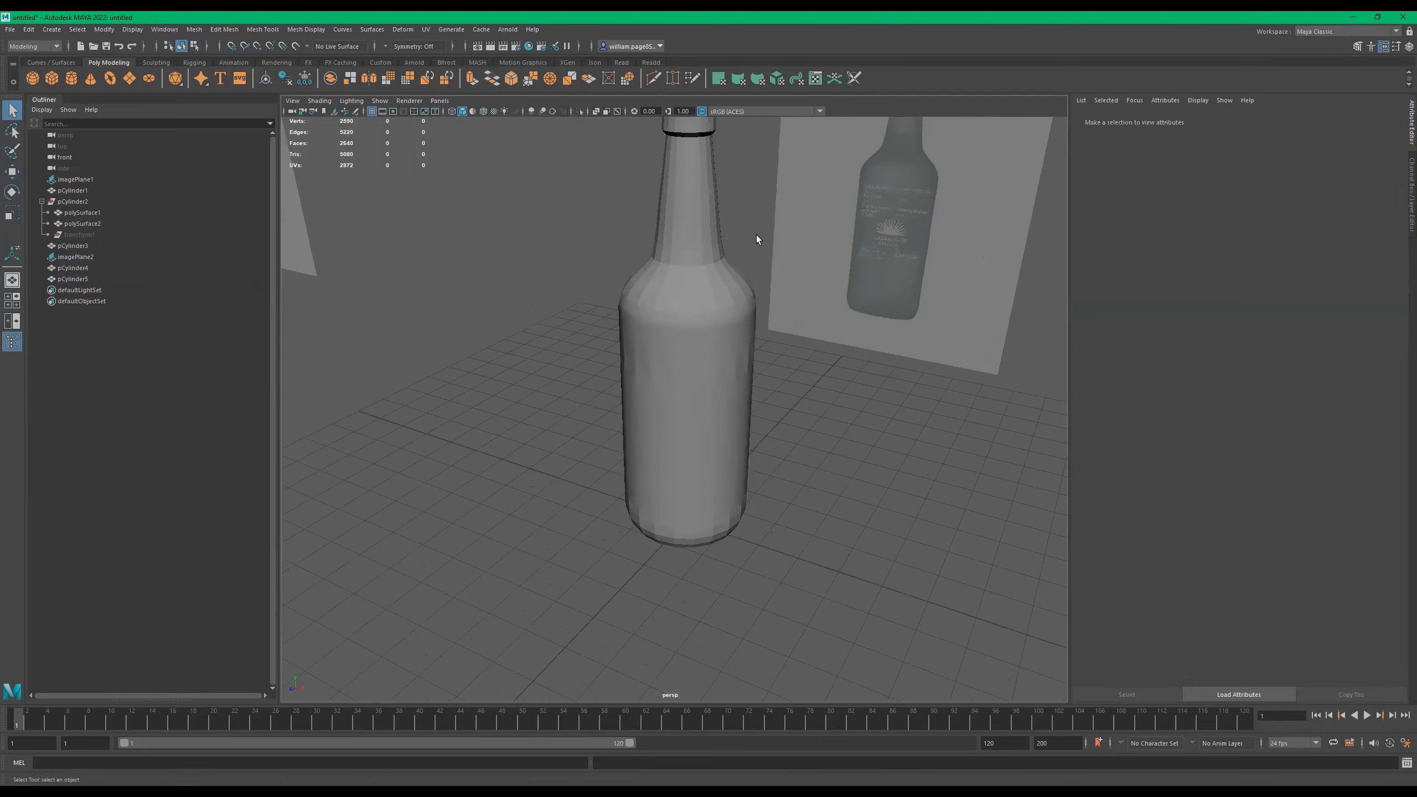
pyautogui.click(697, 388)
pyautogui.keyDown('alt'); pyautogui.moveTo(697, 388); pyautogui.dragTo(715, 364); pyautogui.keyUp('alt')
pyautogui.press('3')
pyautogui.click(798, 467)
pyautogui.click(715, 364)
pyautogui.press('1')
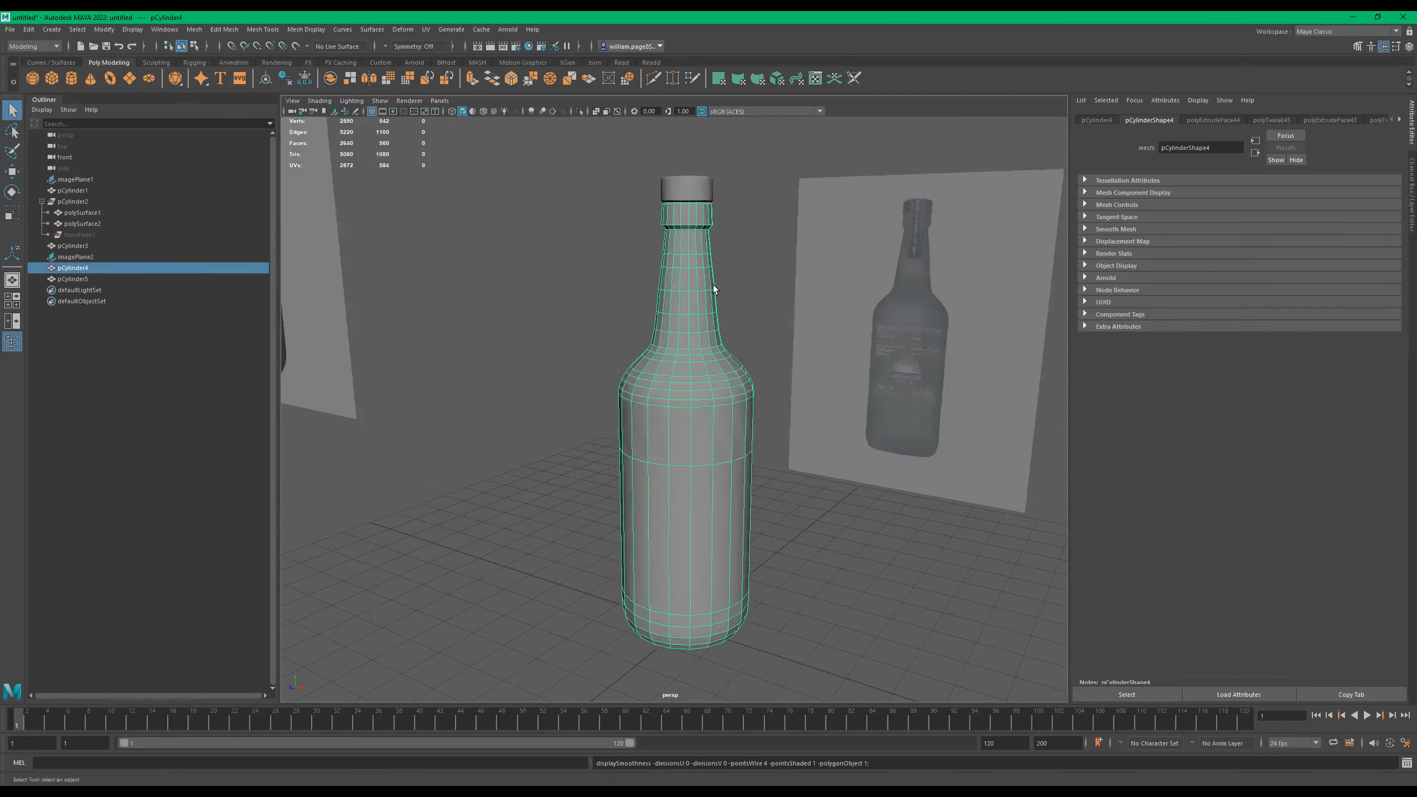
# Compare the smoothed and unsmoothed shapes of the neck collar beneath the cap.
pyautogui.scroll(10, 715, 302)
pyautogui.press('3')
pyautogui.press('1')
pyautogui.press('3')
pyautogui.press('1')
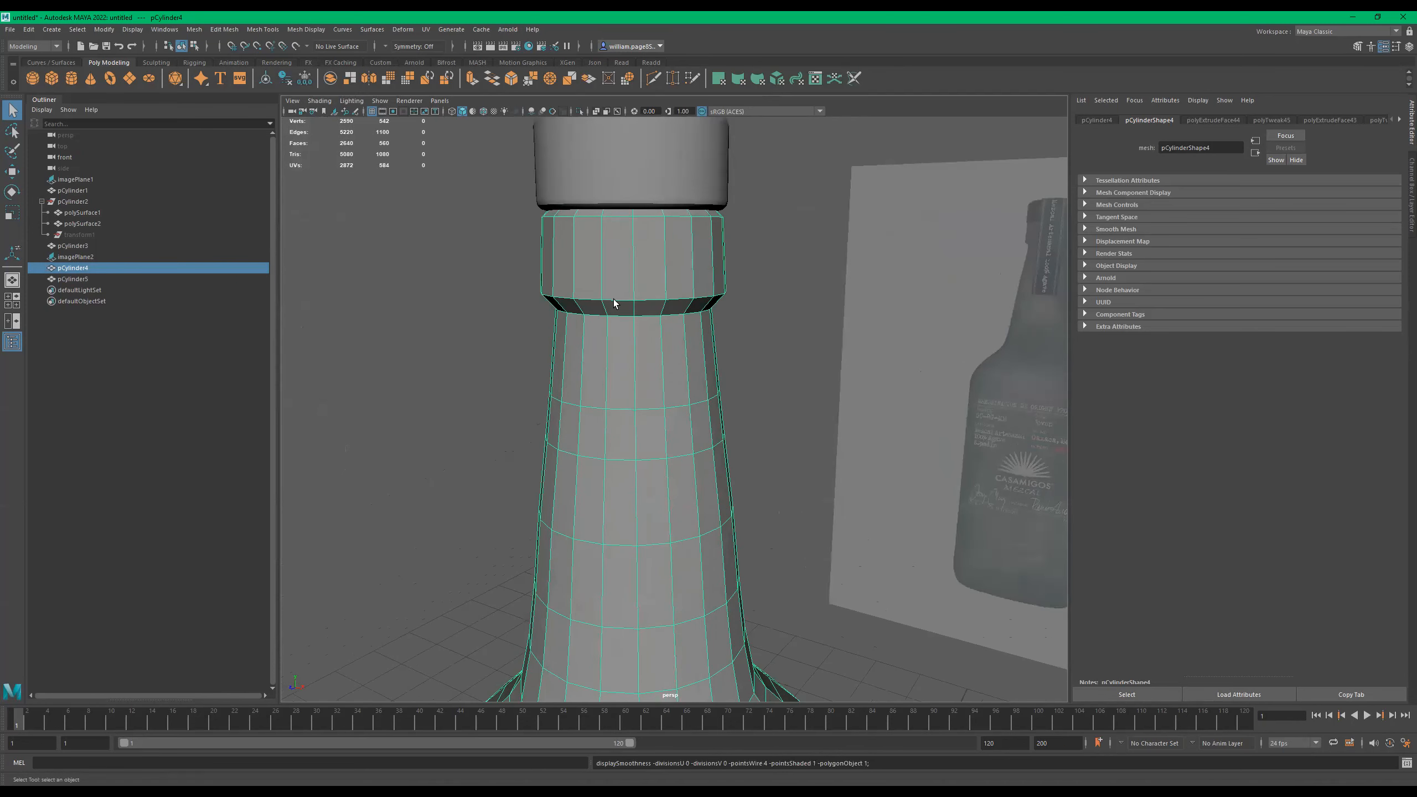
pyautogui.keyDown('alt'); pyautogui.moveTo(637, 315); pyautogui.dragTo(663, 259); pyautogui.keyUp('alt')
pyautogui.keyDown('alt'); pyautogui.moveTo(663, 260); pyautogui.dragTo(600, 329, button='middle'); pyautogui.keyUp('alt')
pyautogui.scroll(4, 601, 328)
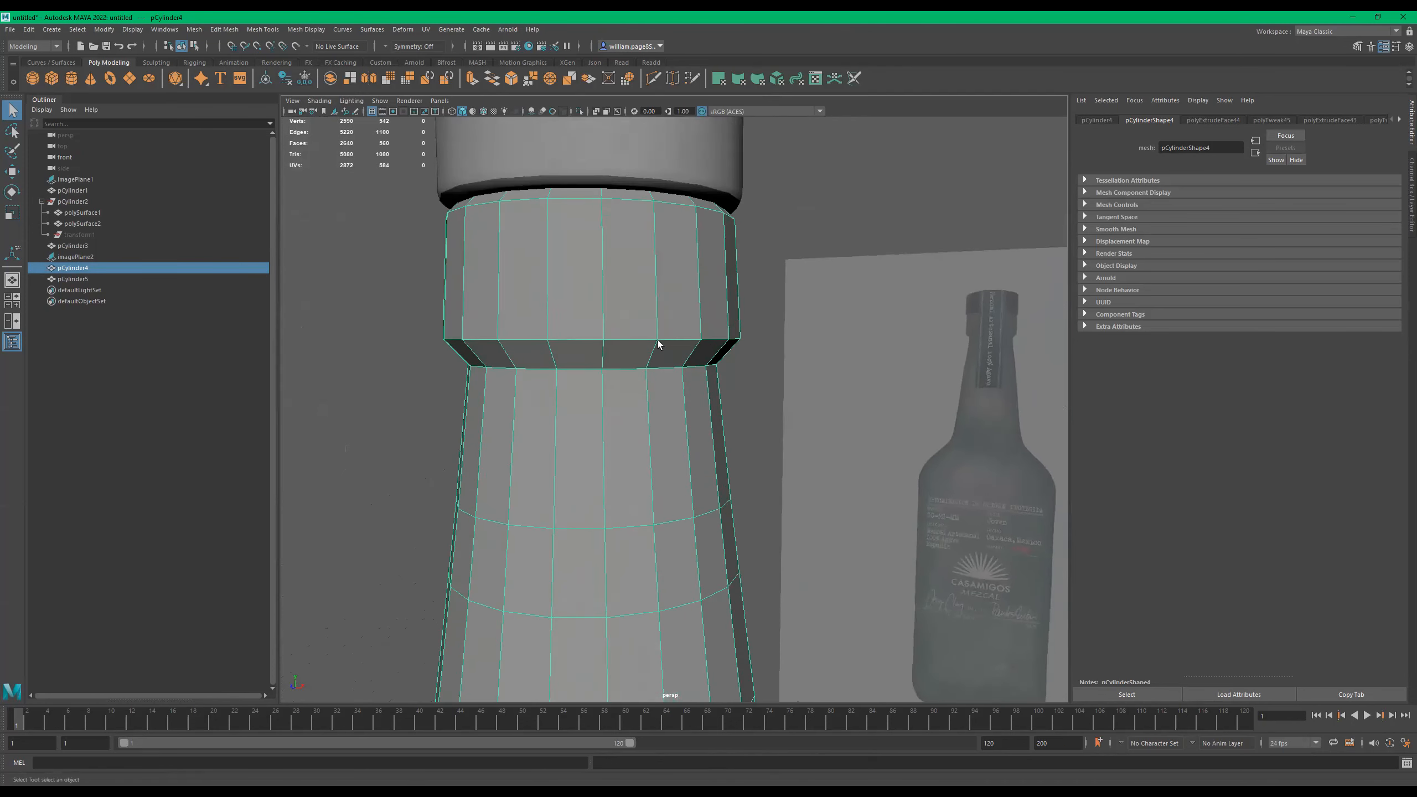
pyautogui.press('3')
pyautogui.press('1')
pyautogui.press('3')
pyautogui.press('1')
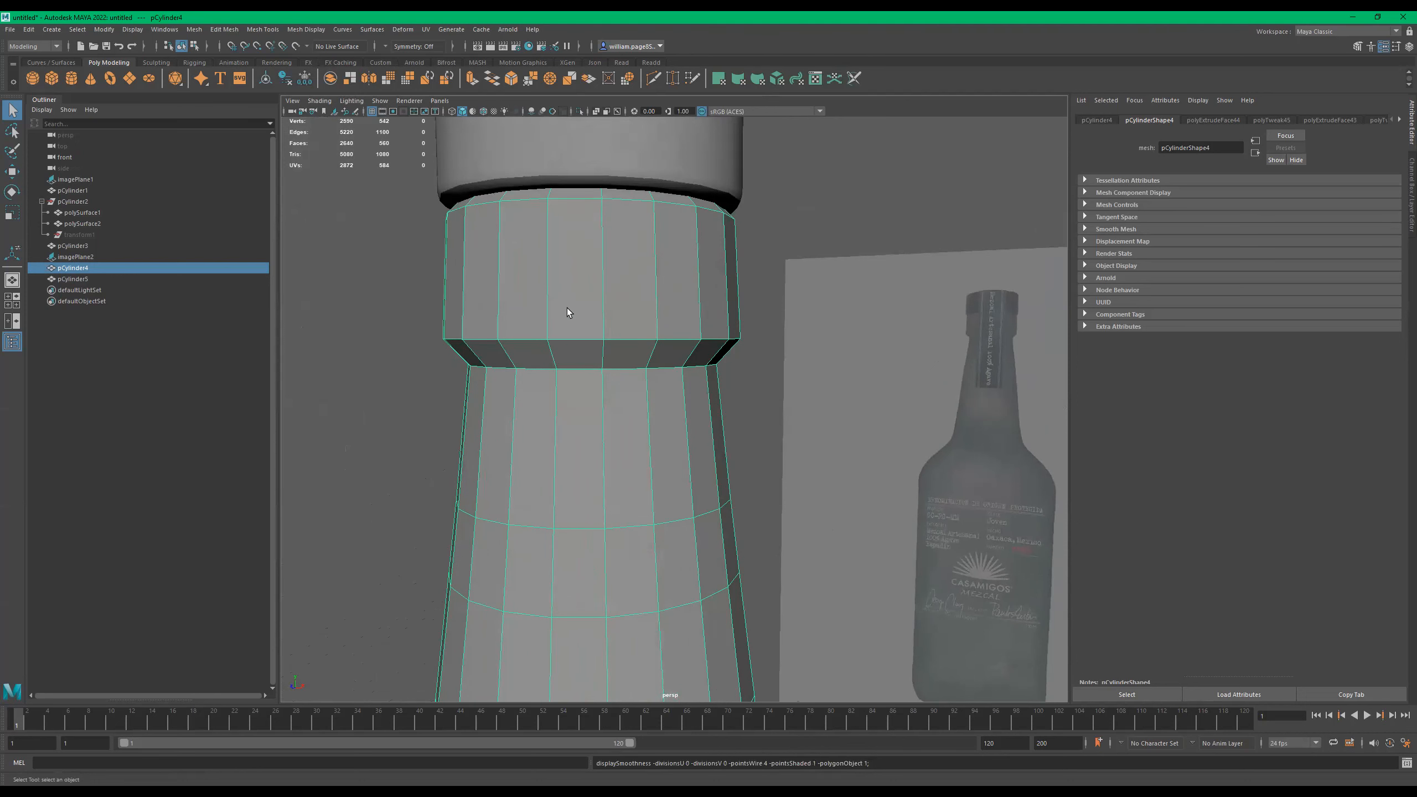
# Bevel the neck collar's three edge loops with fraction 0.25 and 2 segments, and preview the bottle smoothed.
pyautogui.keyDown('alt'); pyautogui.moveTo(567, 312); pyautogui.dragTo(570, 315); pyautogui.keyUp('alt')
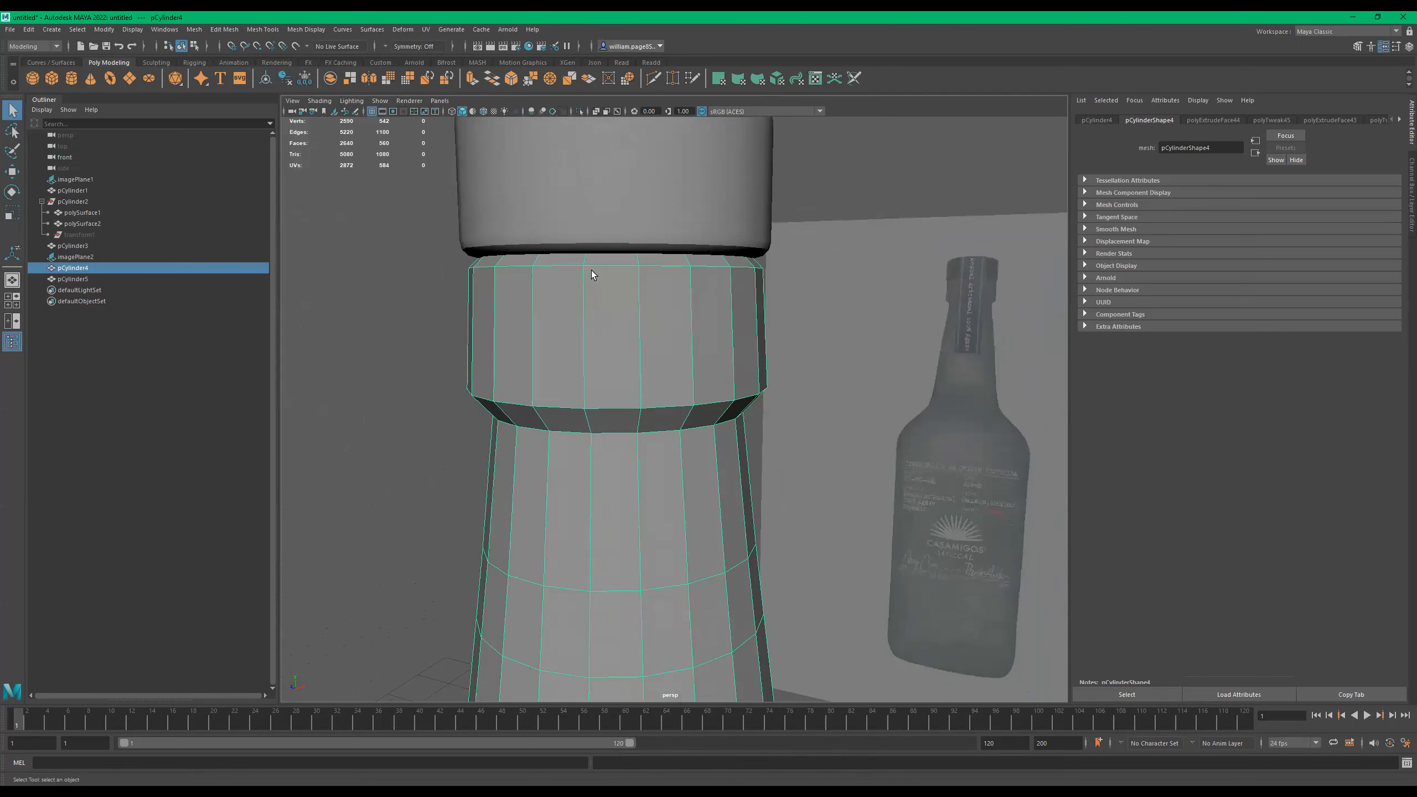
pyautogui.doubleClick(617, 267)
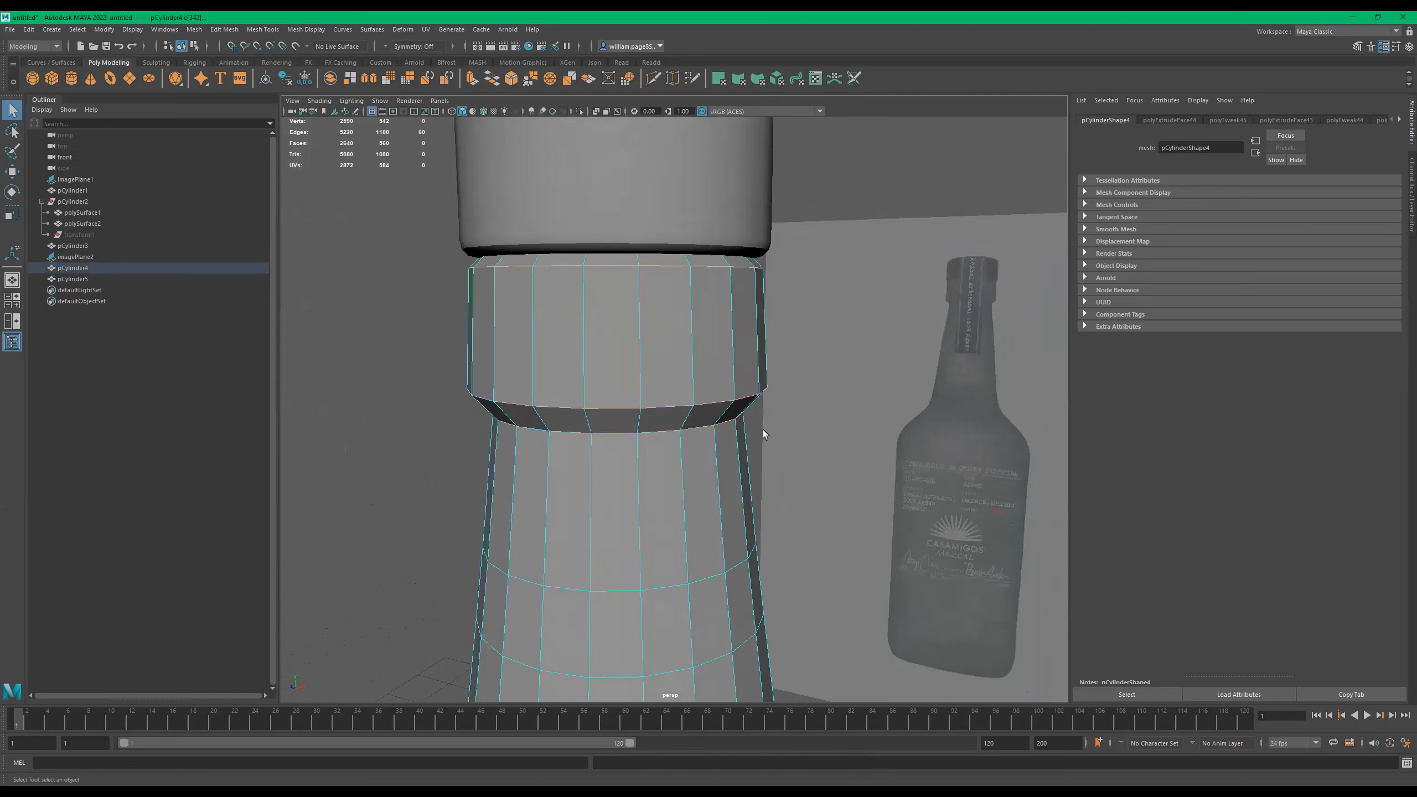
pyautogui.keyDown('shift'); pyautogui.moveTo(784, 428); pyautogui.dragTo(832, 415, button='right'); pyautogui.keyUp('shift')
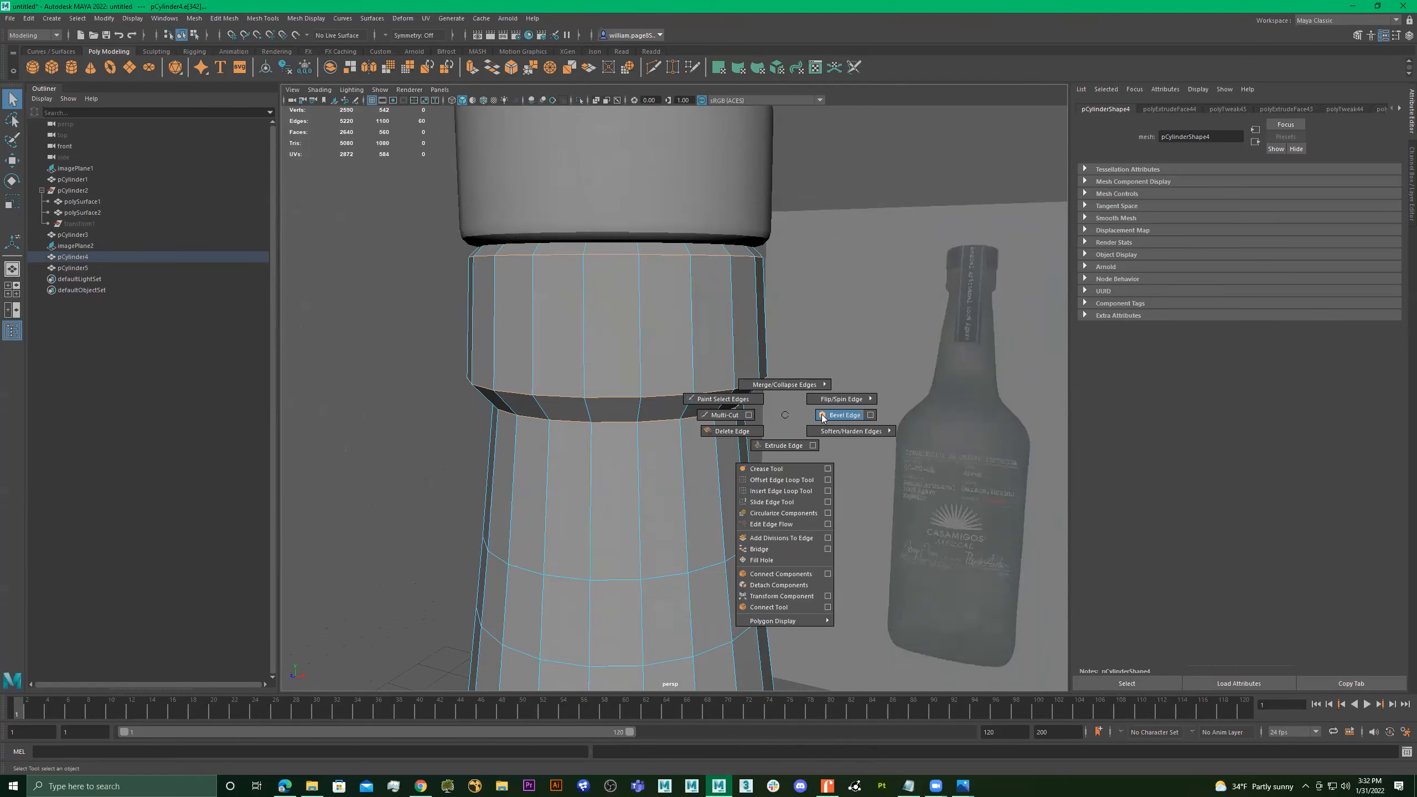
pyautogui.keyDown('alt'); pyautogui.moveTo(690, 434); pyautogui.dragTo(651, 433); pyautogui.keyUp('alt')
pyautogui.press('3')
pyautogui.press('1')
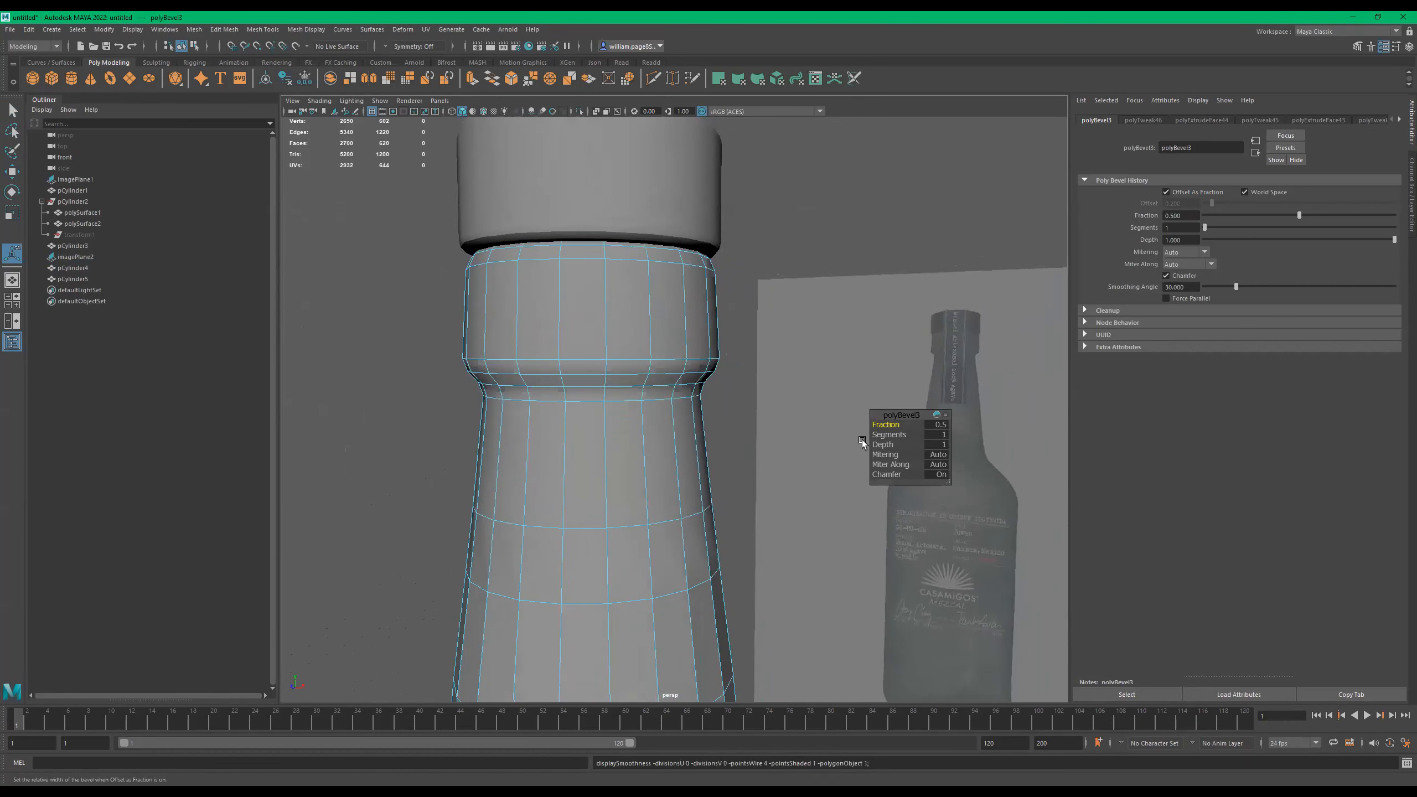
pyautogui.moveTo(884, 426)
pyautogui.mouseDown()
pyautogui.moveTo(869, 418)
pyautogui.moveTo(909, 424)
pyautogui.moveTo(865, 425)
pyautogui.moveTo(893, 424)
pyautogui.mouseUp()
pyautogui.press('3')
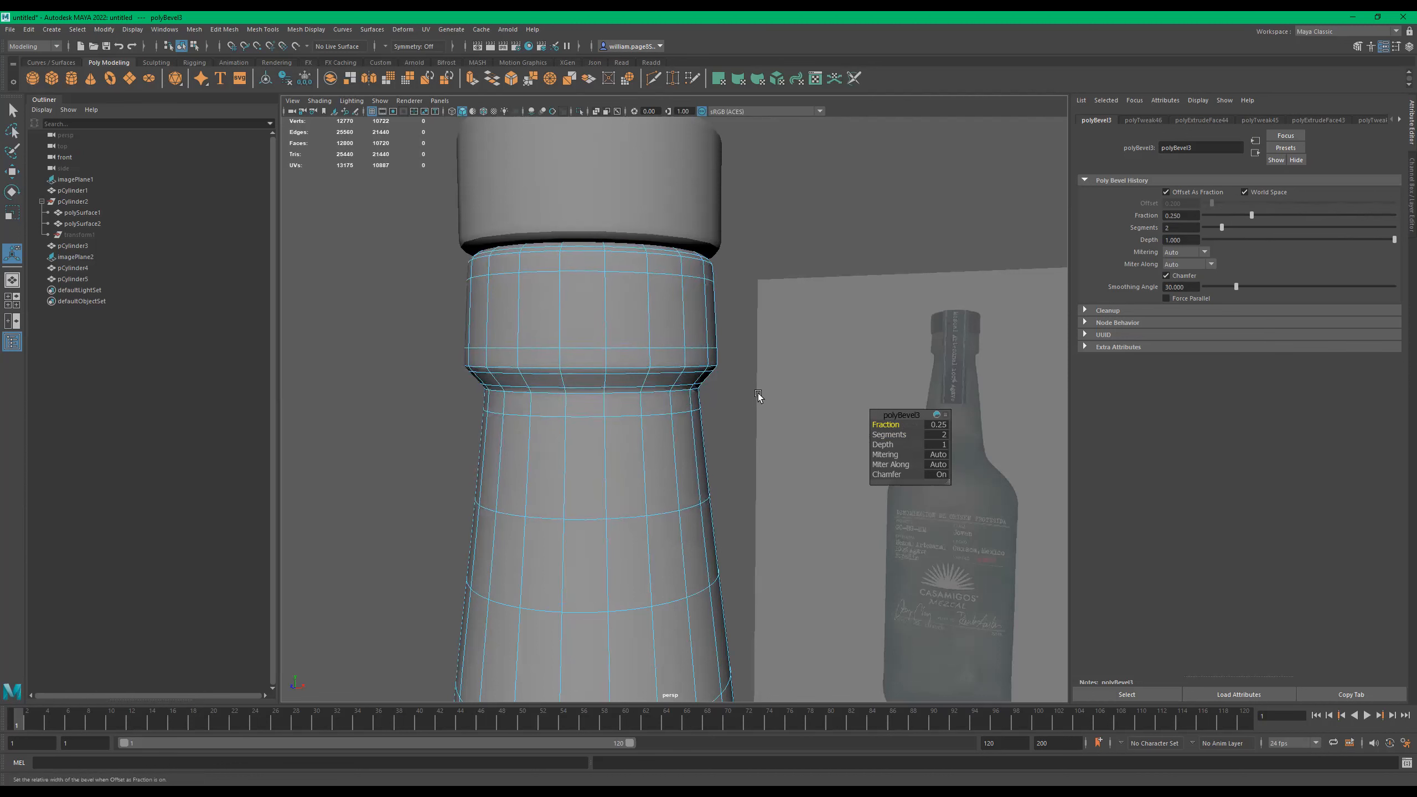
# Examine the bevelled neck collar in the smooth preview and in the unsmoothed mesh.
pyautogui.press('q')
pyautogui.click(835, 284)
pyautogui.scroll(-2, 661, 369)
pyautogui.keyDown('alt'); pyautogui.moveTo(661, 369); pyautogui.dragTo(643, 348); pyautogui.keyUp('alt')
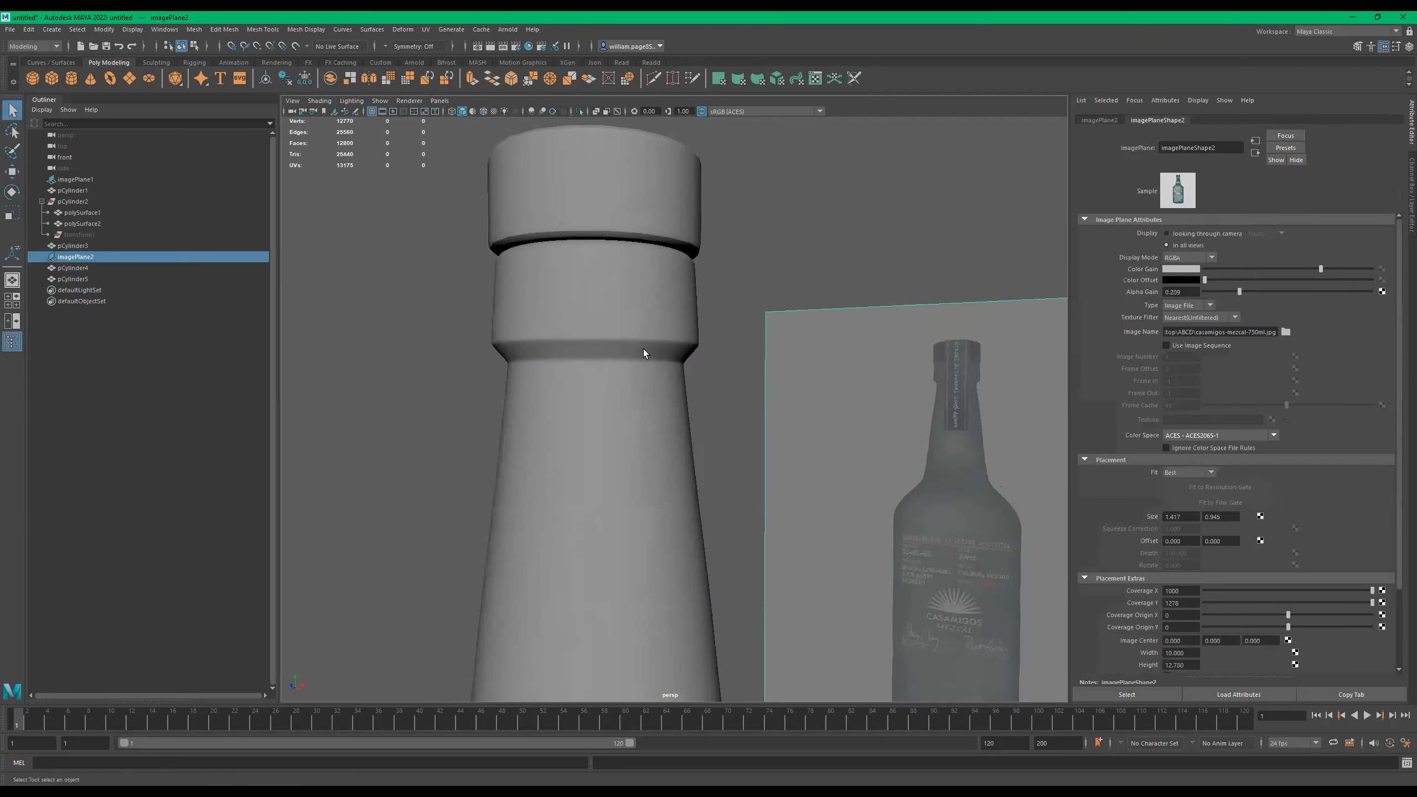
pyautogui.click(550, 342)
pyautogui.press('1')
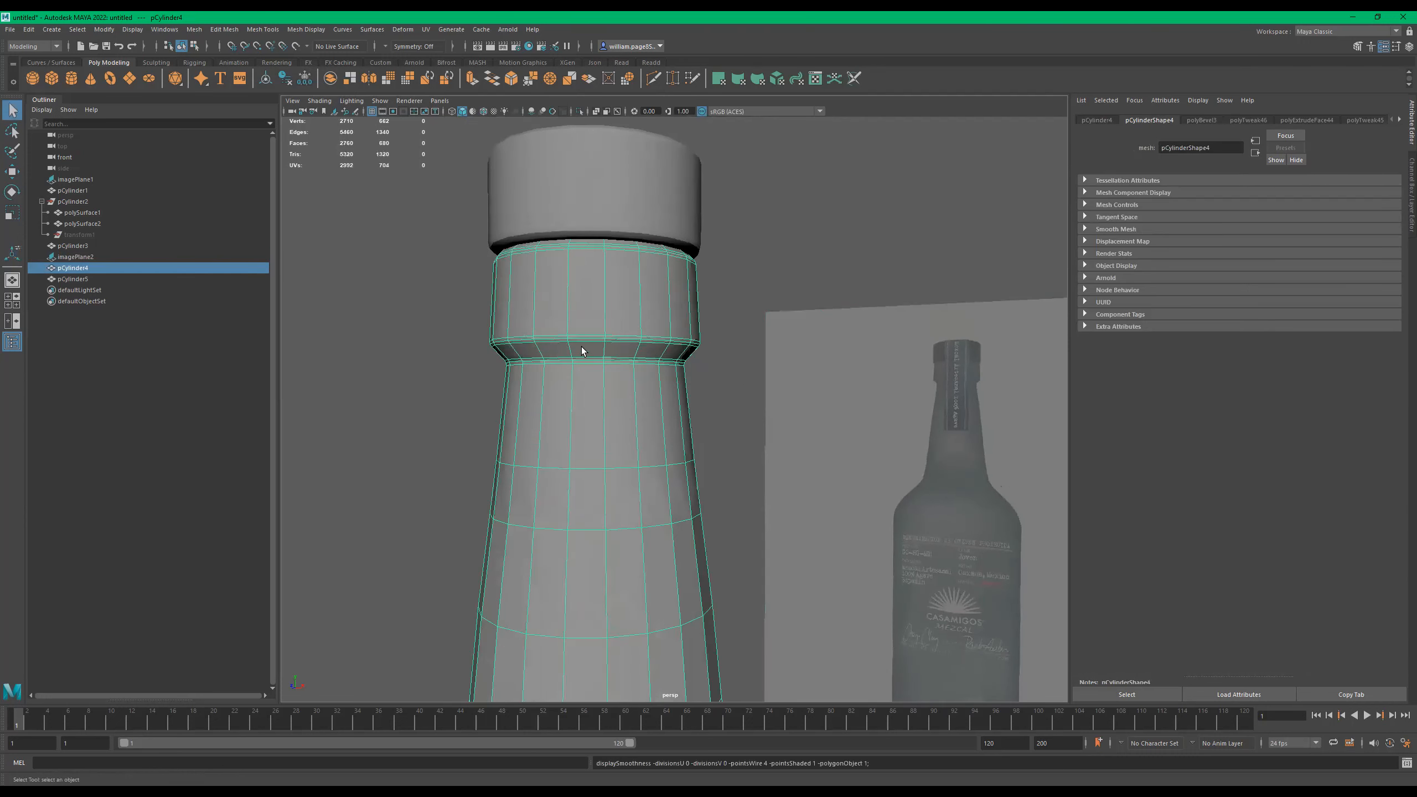
pyautogui.keyDown('alt'); pyautogui.moveTo(540, 332); pyautogui.dragTo(666, 344, button='right'); pyautogui.keyUp('alt')
pyautogui.keyDown('alt'); pyautogui.moveTo(666, 345); pyautogui.dragTo(667, 354); pyautogui.keyUp('alt')
pyautogui.keyDown('alt'); pyautogui.moveTo(668, 354); pyautogui.dragTo(705, 364, button='middle'); pyautogui.keyUp('alt')
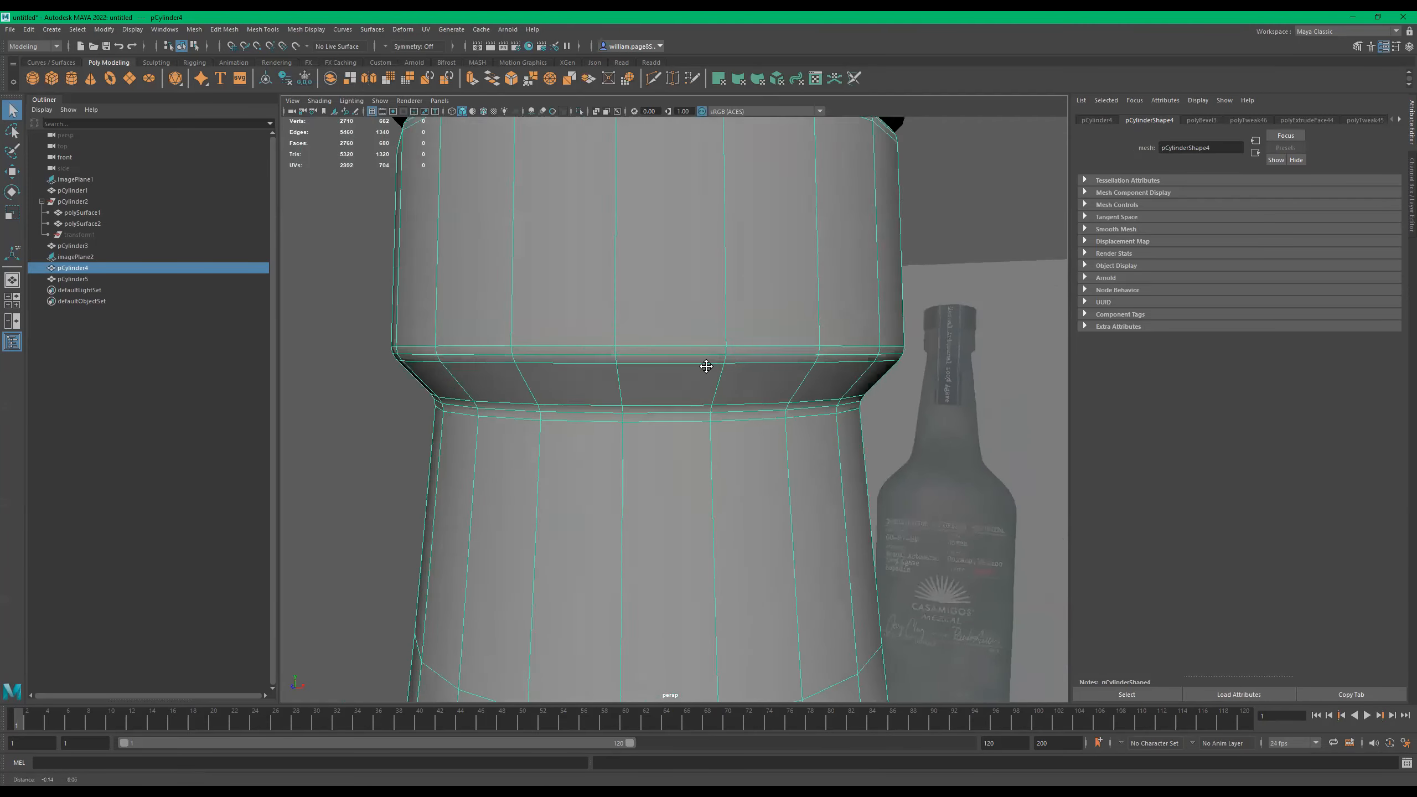
pyautogui.keyDown('alt'); pyautogui.moveTo(705, 363); pyautogui.dragTo(647, 382, button='right'); pyautogui.keyUp('alt')
pyautogui.keyDown('alt'); pyautogui.moveTo(647, 383); pyautogui.dragTo(632, 376, button='middle'); pyautogui.keyUp('alt')
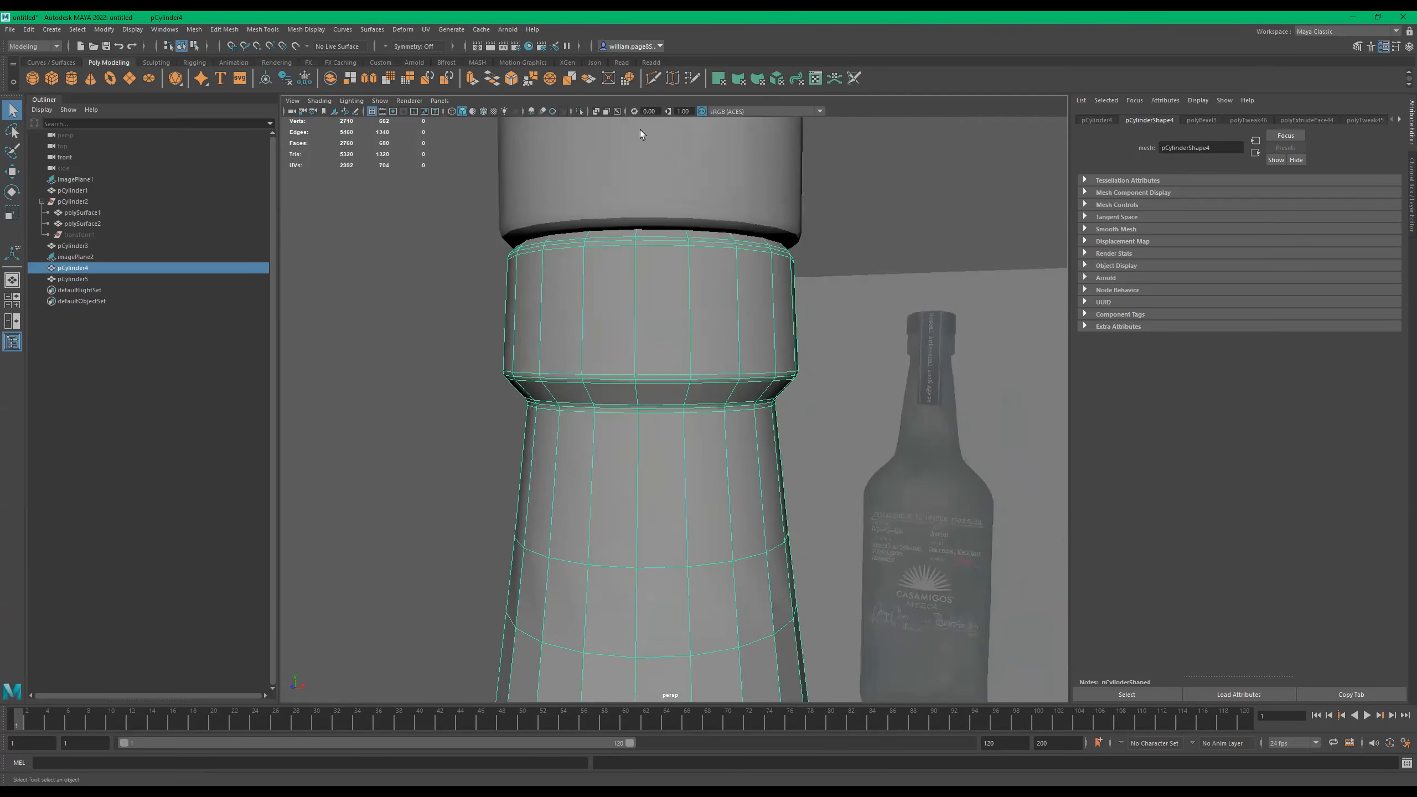
# Try to insert an edge loop around the neck collar just above its lower bevel with Multi-Cut.
pyautogui.click(651, 77)
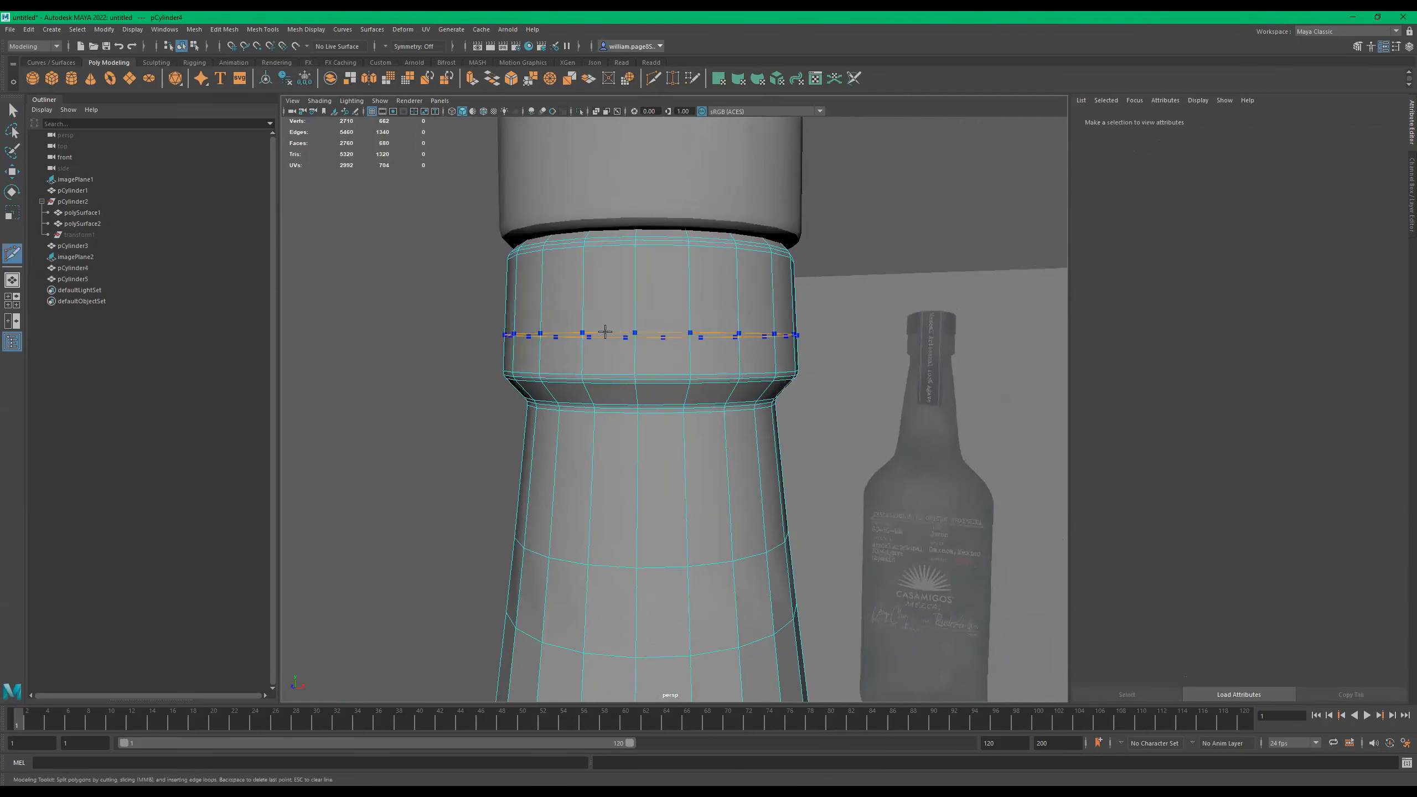
pyautogui.keyDown('ctrl'); pyautogui.click(584, 369); pyautogui.keyUp('ctrl')
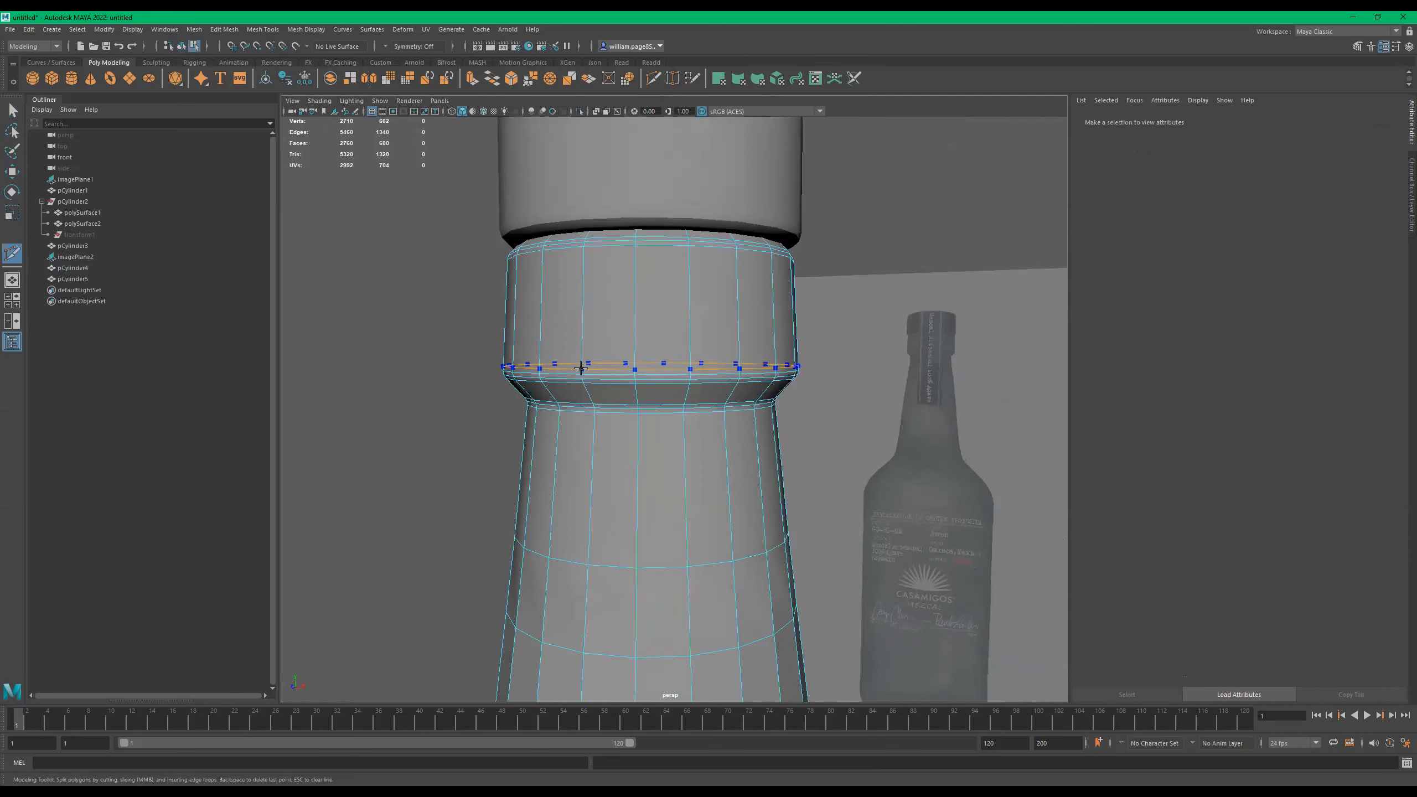
pyautogui.hotkey('ctrl', 'z')
pyautogui.scroll(-2, 741, 391)
pyautogui.press('q')
# Return to object mode and examine the smoothed bottle from its body down to the recessed base.
pyautogui.keyDown('alt'); pyautogui.moveTo(744, 395); pyautogui.dragTo(742, 389); pyautogui.keyUp('alt')
pyautogui.scroll(-5, 689, 458)
pyautogui.keyDown('alt'); pyautogui.moveTo(689, 457); pyautogui.dragTo(670, 393, button='middle'); pyautogui.keyUp('alt')
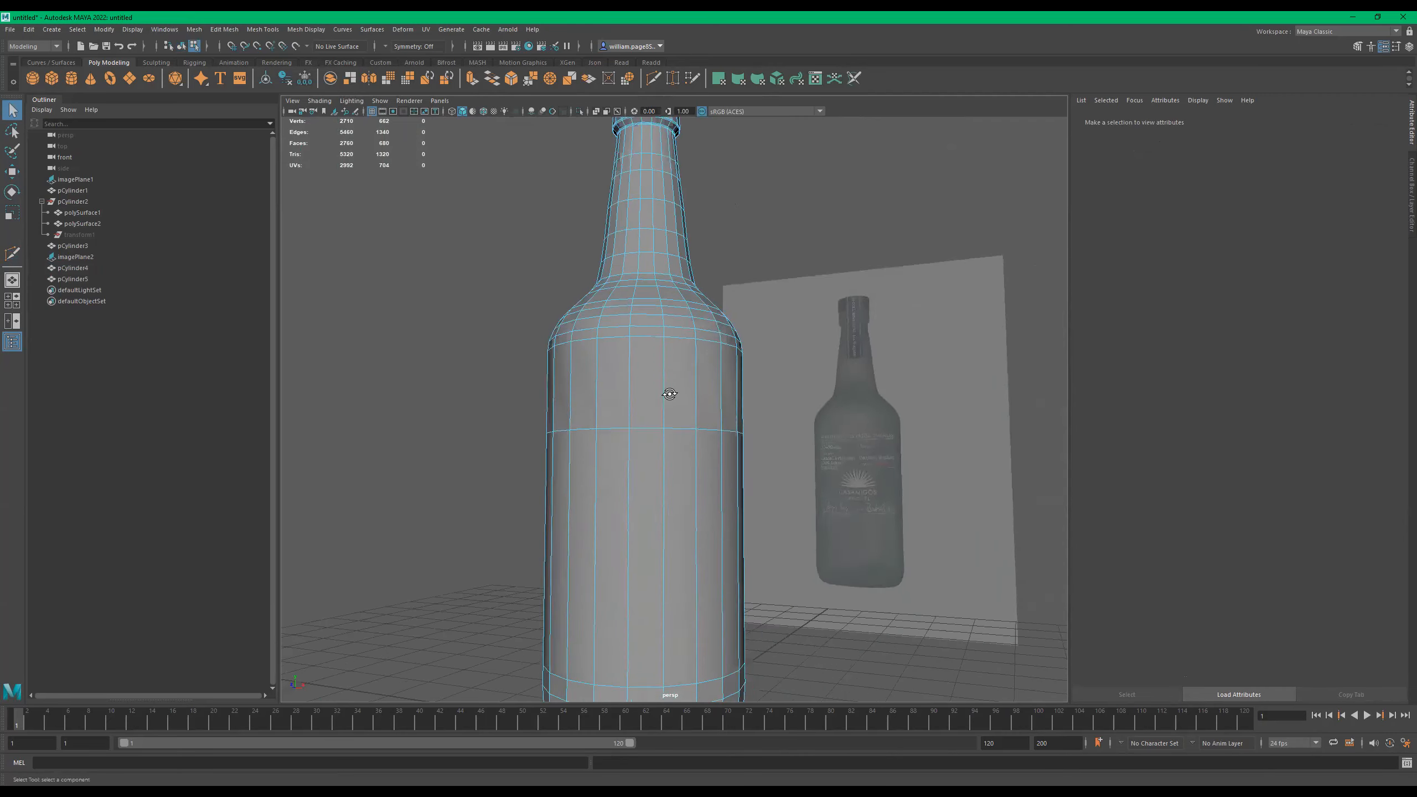
pyautogui.keyDown('alt'); pyautogui.moveTo(670, 392); pyautogui.dragTo(658, 400); pyautogui.keyUp('alt')
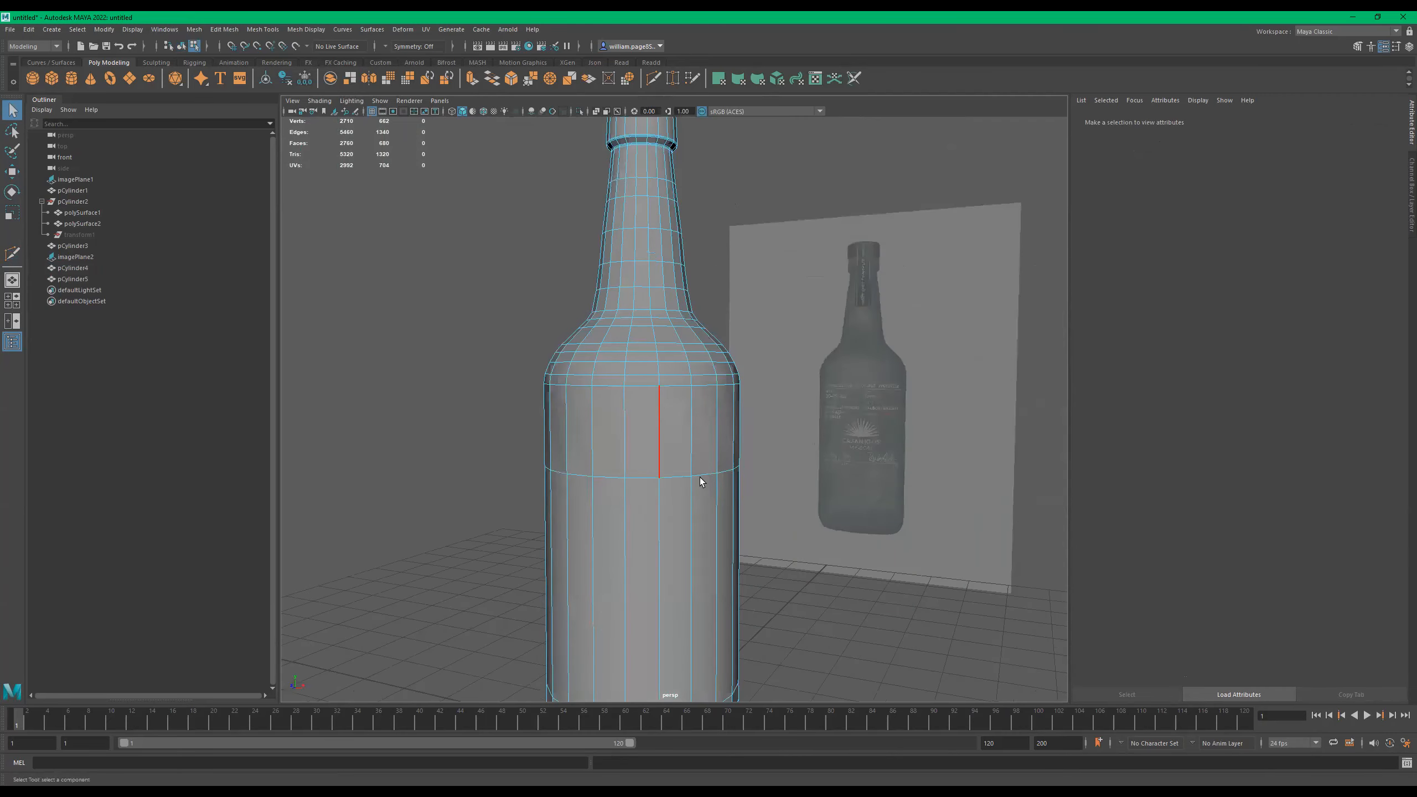
pyautogui.press('F8')
pyautogui.press('3')
pyautogui.scroll(-3, 704, 483)
pyautogui.click(762, 586)
pyautogui.keyDown('alt'); pyautogui.moveTo(761, 586); pyautogui.dragTo(672, 495); pyautogui.keyUp('alt')
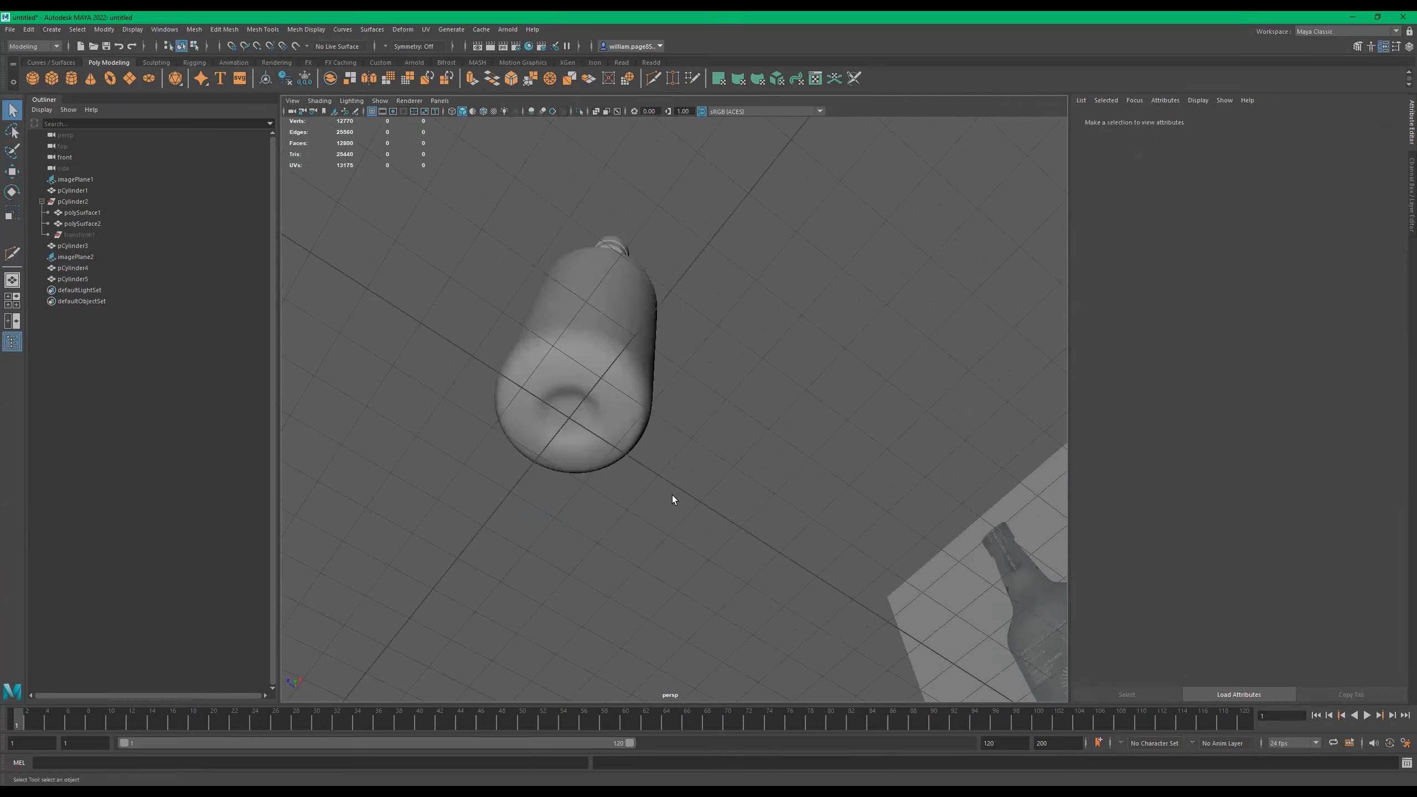
pyautogui.click(566, 413)
pyautogui.scroll(5, 696, 392)
pyautogui.keyDown('alt'); pyautogui.moveTo(585, 386); pyautogui.dragTo(652, 399, button='middle'); pyautogui.keyUp('alt')
# Bevel the edge loop around the outer rim of the bottle's base with fraction 0.13 and 2 segments.
pyautogui.press('1')
pyautogui.keyDown('alt'); pyautogui.moveTo(491, 374); pyautogui.dragTo(569, 370); pyautogui.keyUp('alt')
pyautogui.keyDown('alt'); pyautogui.moveTo(569, 371); pyautogui.dragTo(592, 277, button='middle'); pyautogui.keyUp('alt')
pyautogui.keyDown('alt'); pyautogui.moveTo(592, 278); pyautogui.dragTo(548, 393); pyautogui.keyUp('alt')
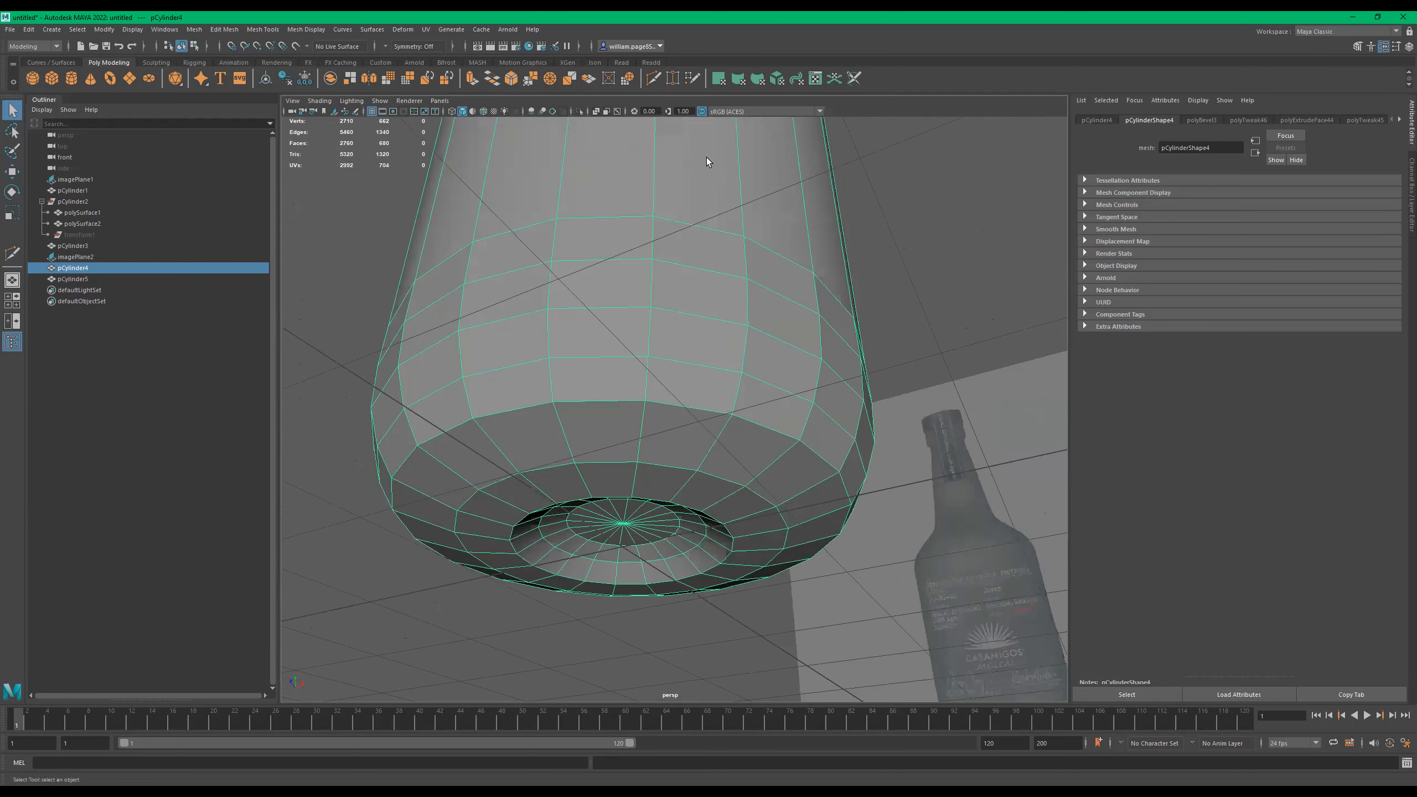
pyautogui.press('F10')
pyautogui.doubleClick(584, 402)
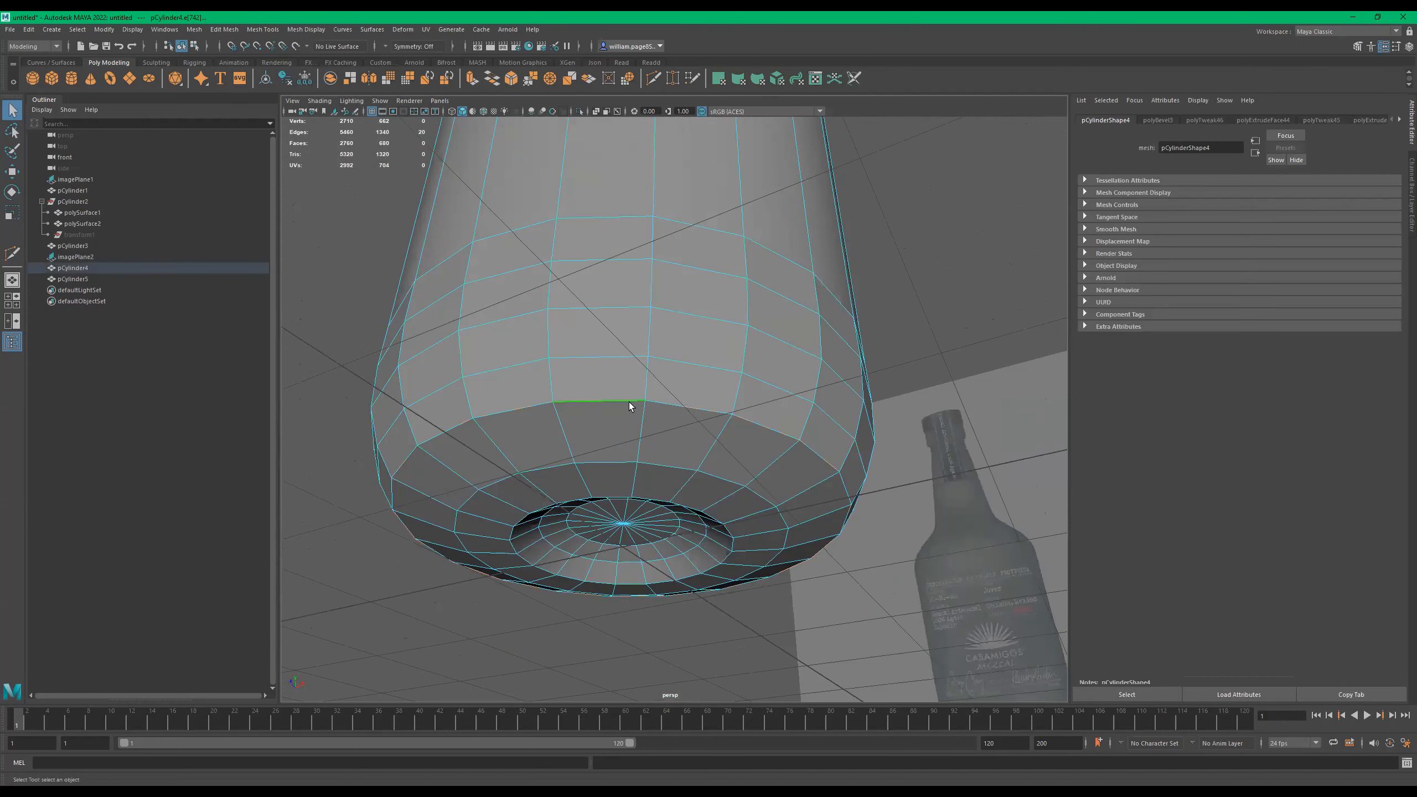
pyautogui.keyDown('shift'); pyautogui.moveTo(719, 385); pyautogui.dragTo(772, 375, button='right'); pyautogui.keyUp('shift')
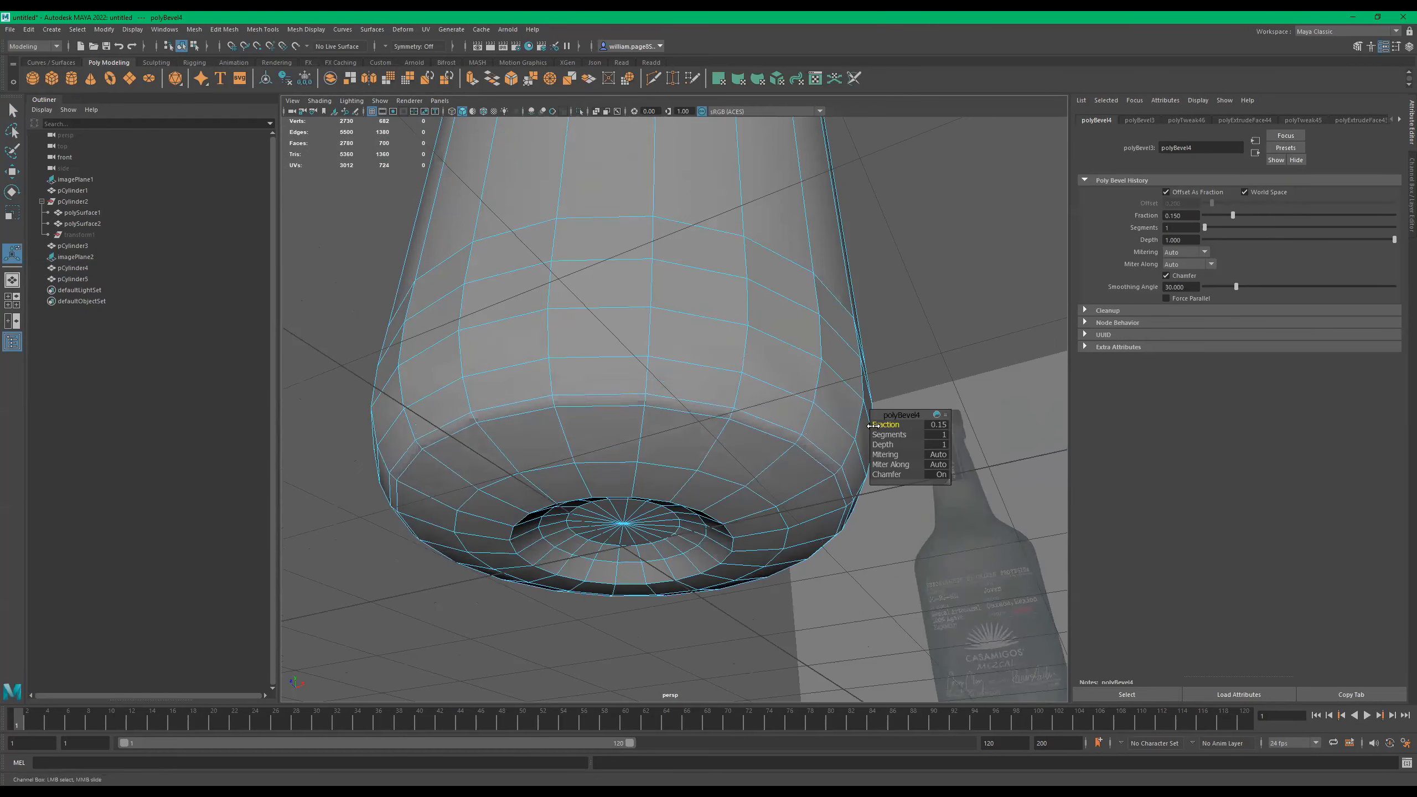
pyautogui.press('3')
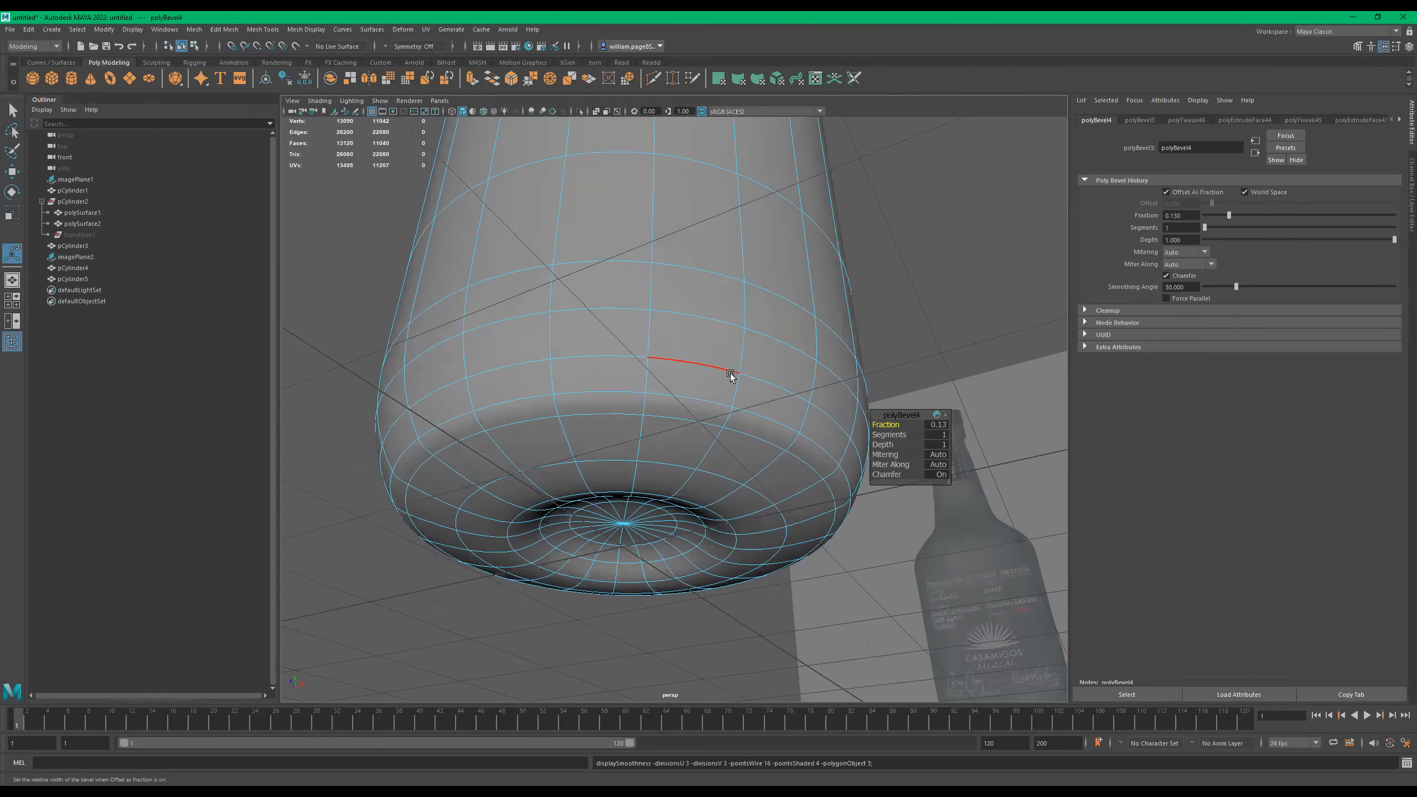
pyautogui.moveTo(879, 434); pyautogui.dragTo(887, 435)
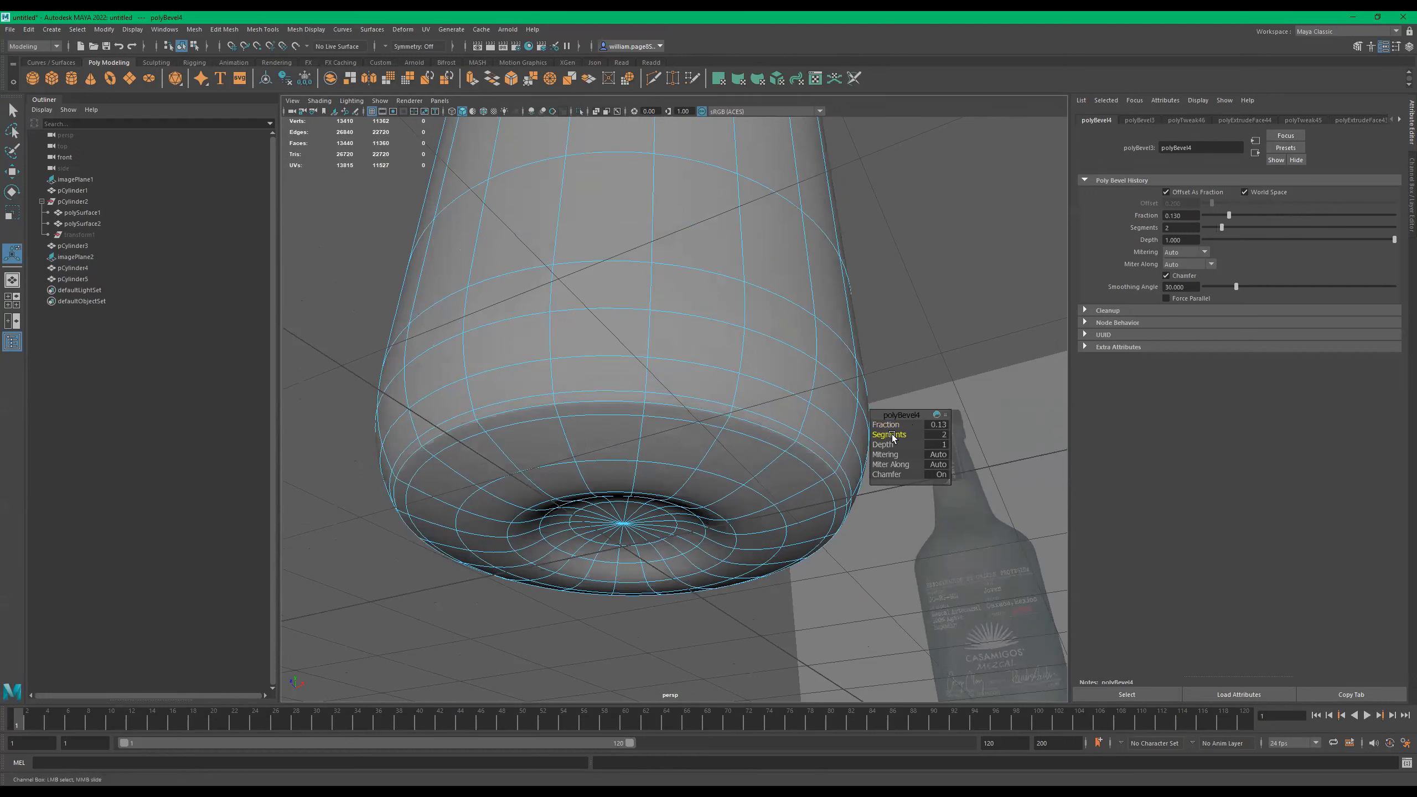
pyautogui.press('q')
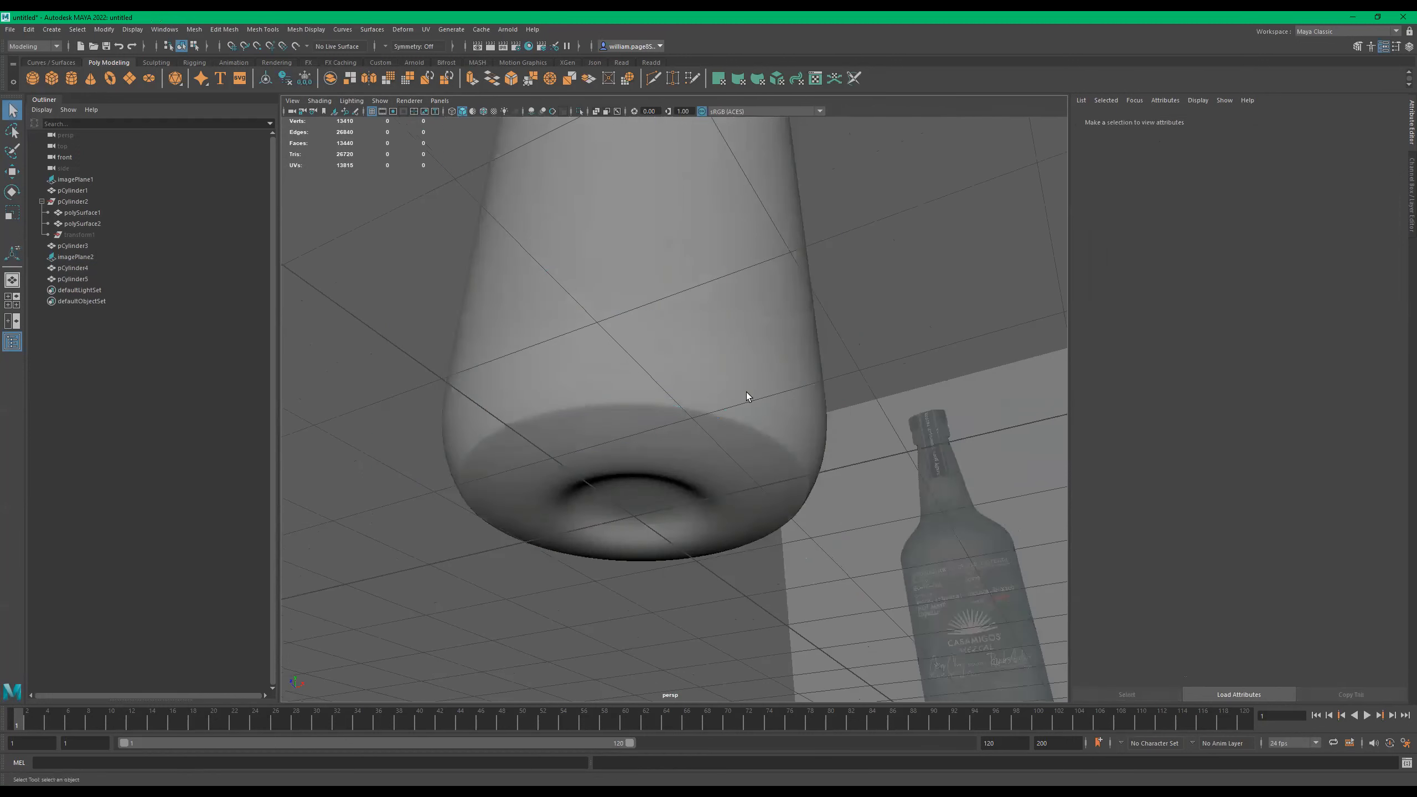
# Insert supporting edge loops around the base recess with Multi-Cut, one inside its rim and two just outside.
pyautogui.click(696, 440)
pyautogui.keyDown('alt'); pyautogui.moveTo(696, 440); pyautogui.dragTo(546, 366); pyautogui.keyUp('alt')
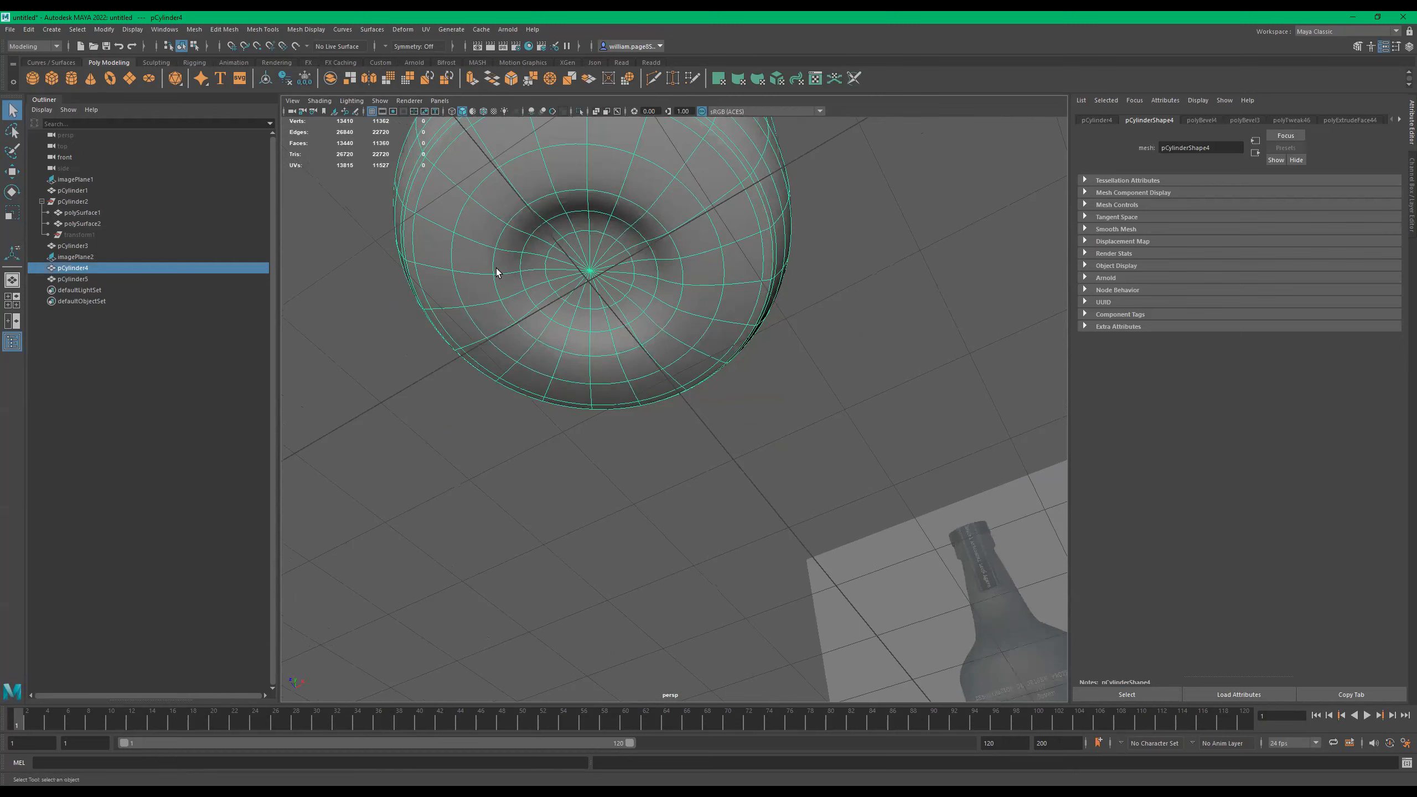
pyautogui.press('1')
pyautogui.keyDown('alt'); pyautogui.moveTo(502, 249); pyautogui.dragTo(613, 287, button='right'); pyautogui.keyUp('alt')
pyautogui.click(653, 78)
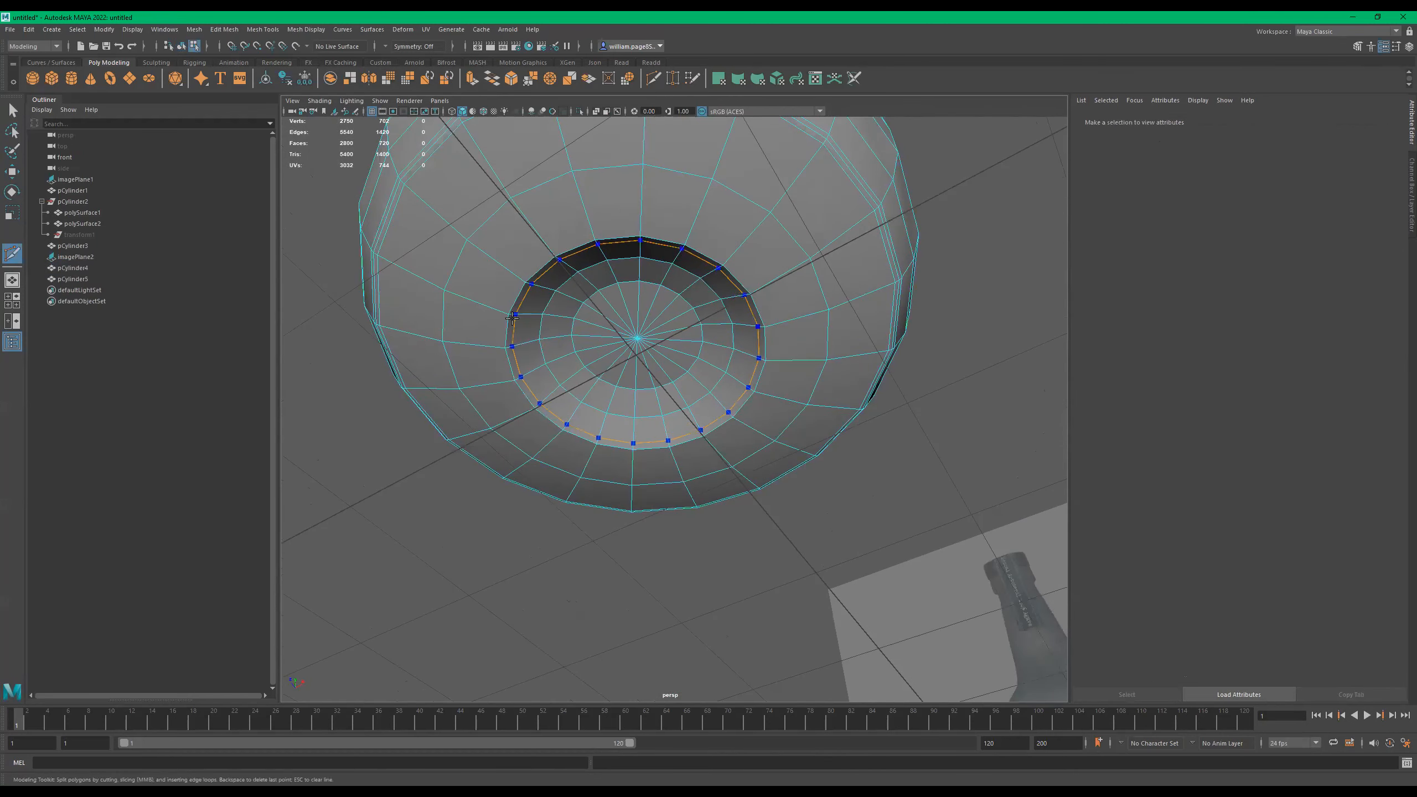
pyautogui.keyDown('alt'); pyautogui.moveTo(379, 279); pyautogui.dragTo(524, 338, button='right'); pyautogui.keyUp('alt')
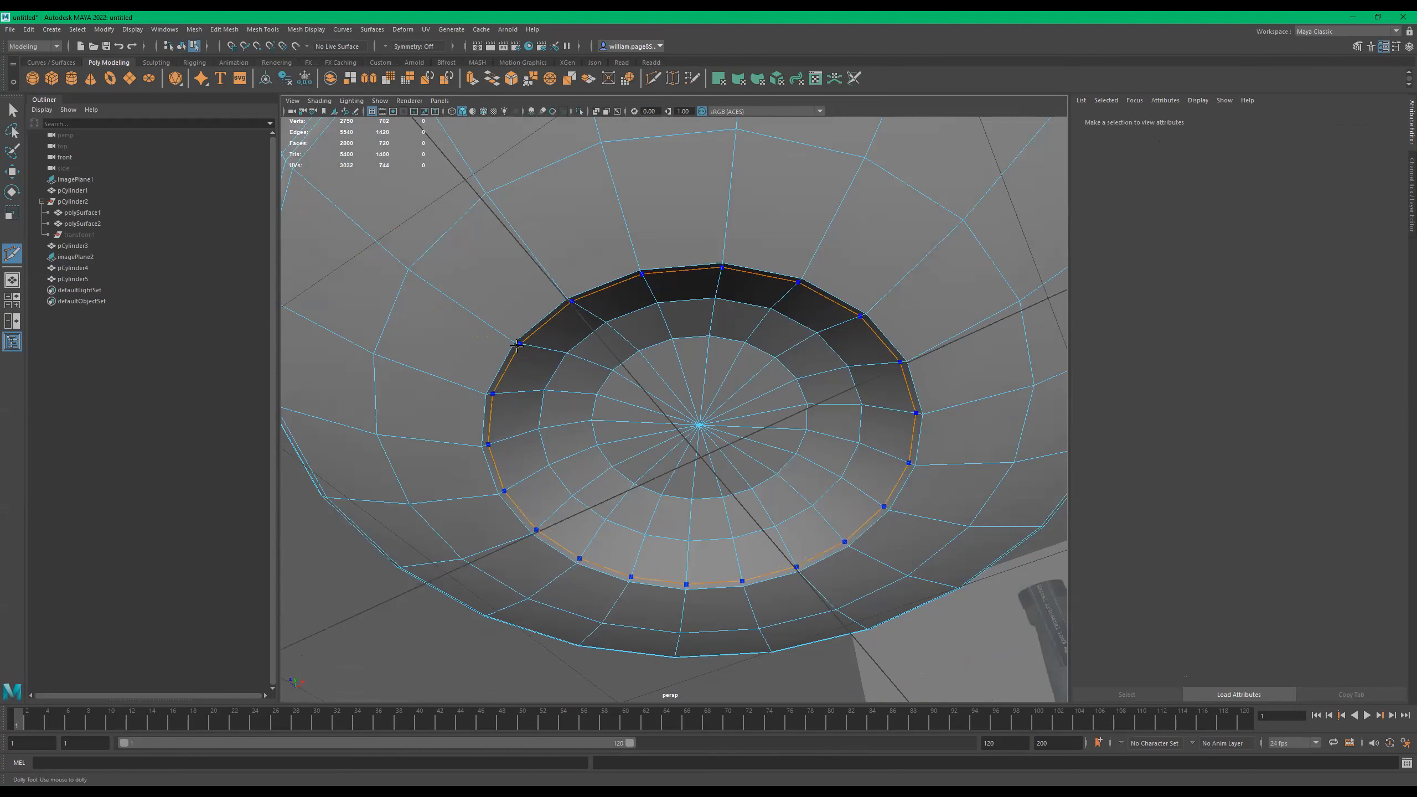
pyautogui.press('3')
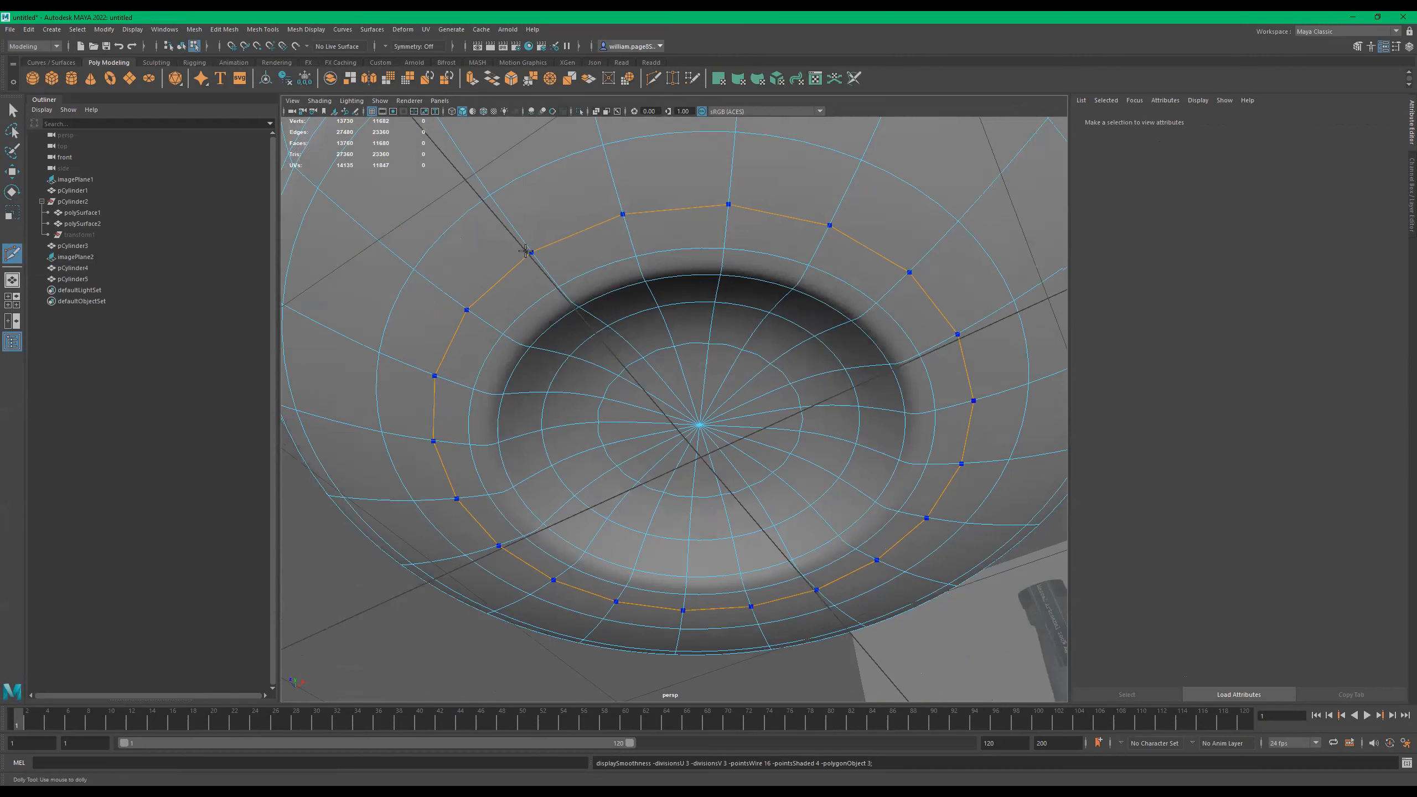
pyautogui.keyDown('ctrl'); pyautogui.click(530, 258); pyautogui.keyUp('ctrl')
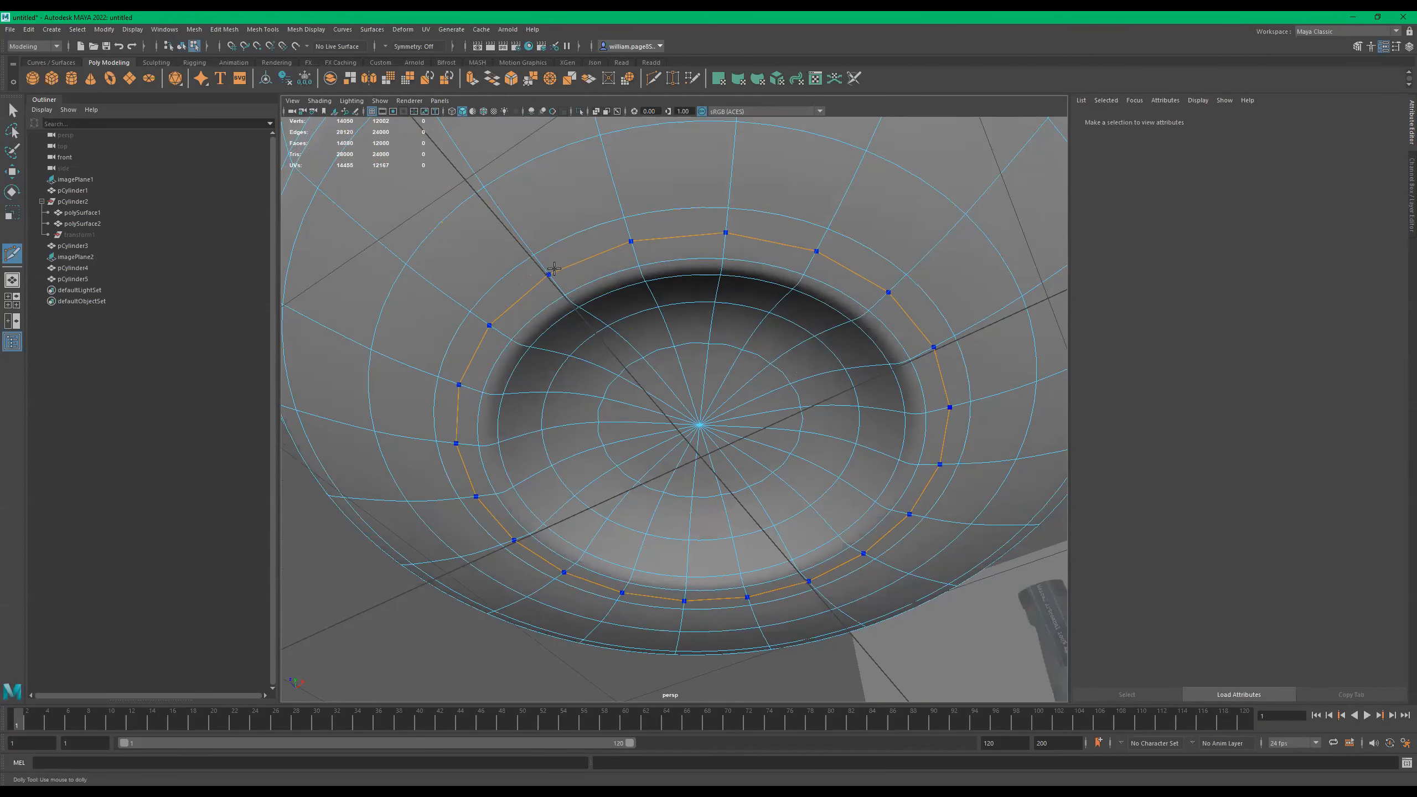
pyautogui.keyDown('ctrl'); pyautogui.click(552, 267); pyautogui.keyUp('ctrl')
pyautogui.press('q')
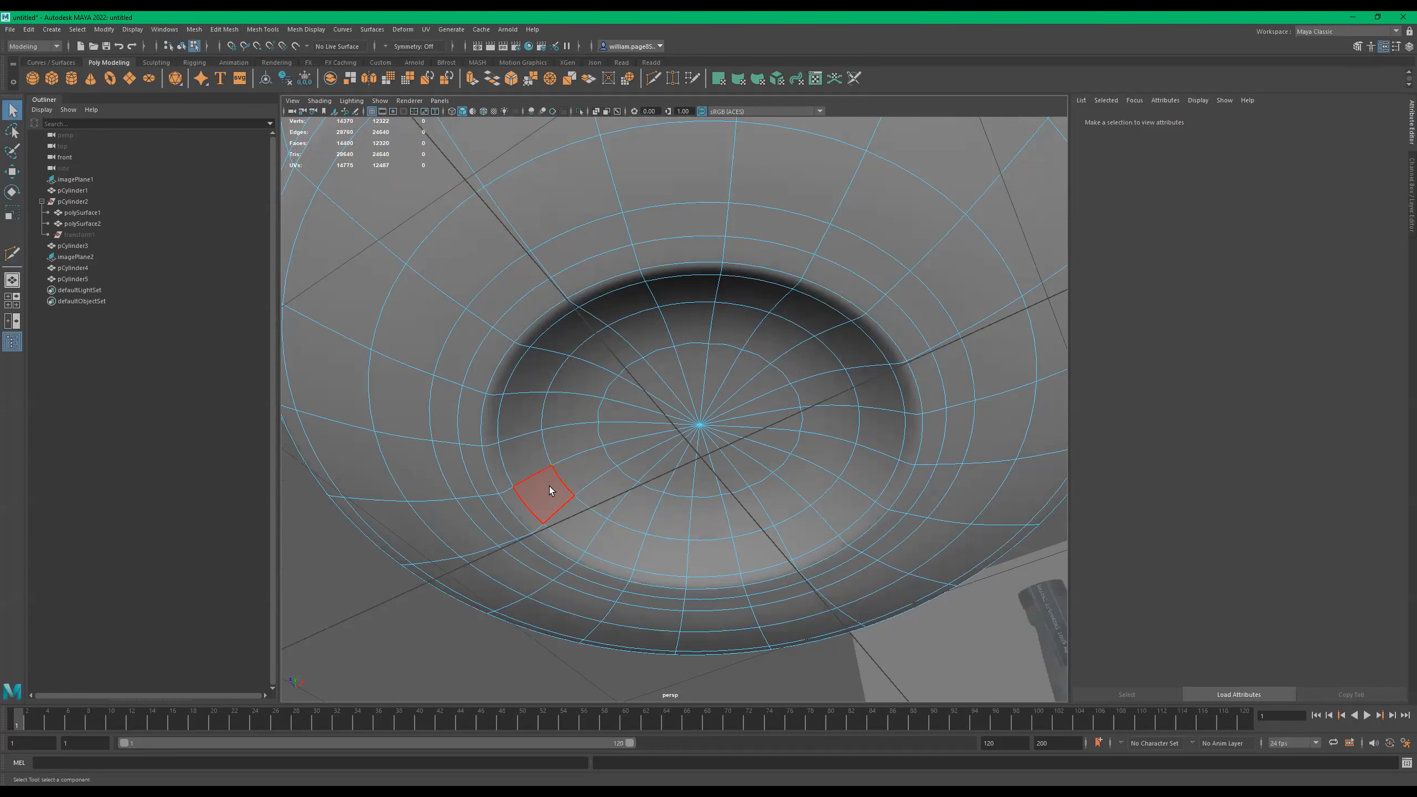
# Return to object mode and review the smoothed bottle and cap from the base up to a full view.
pyautogui.press('F8')
pyautogui.click(419, 615)
pyautogui.keyDown('alt'); pyautogui.moveTo(420, 615); pyautogui.dragTo(681, 587); pyautogui.keyUp('alt')
pyautogui.moveTo(682, 587)
pyautogui.keyDown('alt'); pyautogui.mouseDown(button='right')
pyautogui.moveTo(489, 573)
pyautogui.moveTo(514, 531)
pyautogui.mouseUp(button='right'); pyautogui.keyUp('alt')
pyautogui.keyDown('alt'); pyautogui.moveTo(514, 530); pyautogui.dragTo(615, 494); pyautogui.keyUp('alt')
pyautogui.keyDown('alt'); pyautogui.moveTo(615, 495); pyautogui.dragTo(603, 461, button='right'); pyautogui.keyUp('alt')
pyautogui.click(626, 448)
pyautogui.keyDown('alt'); pyautogui.moveTo(626, 448); pyautogui.dragTo(667, 363); pyautogui.keyUp('alt')
pyautogui.click(700, 360)
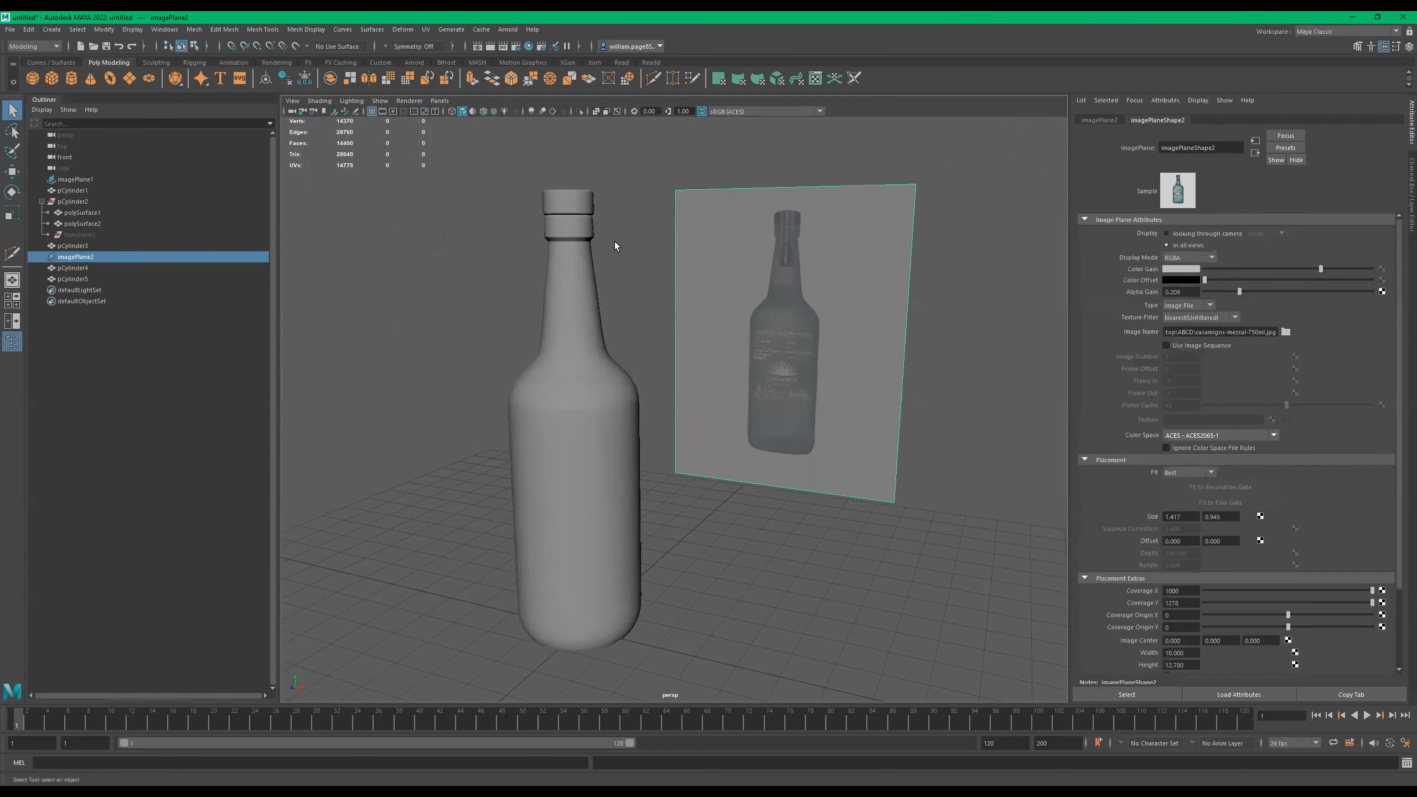